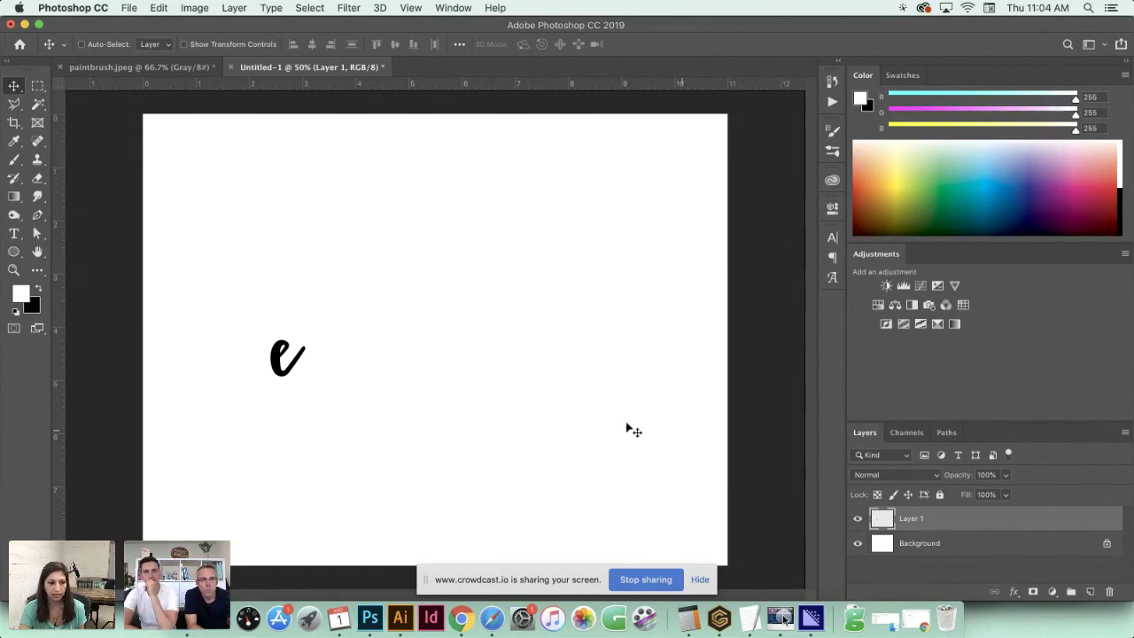
Duplicate the raster letter e beside the original and scale the copy to about 874% wide and 804% high
{"action": "key", "text": "alt"}
{"action": "left_click_drag", "start_coordinate": [283, 369], "coordinate": [506, 369]}
{"action": "key", "text": "super+t"}
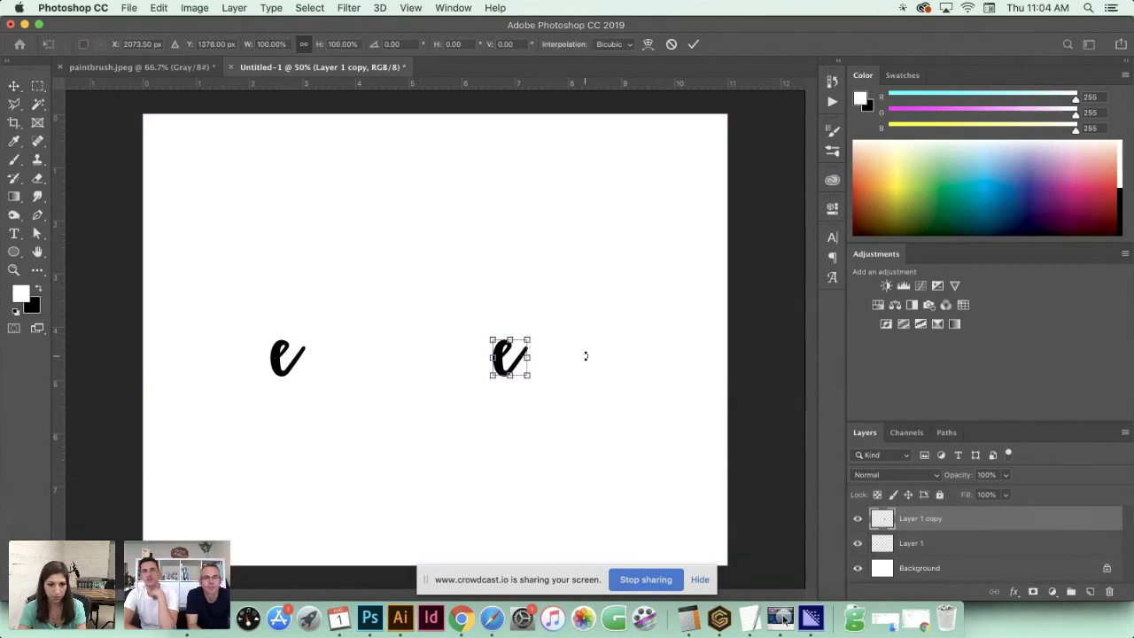
{"action": "key", "text": "super"}
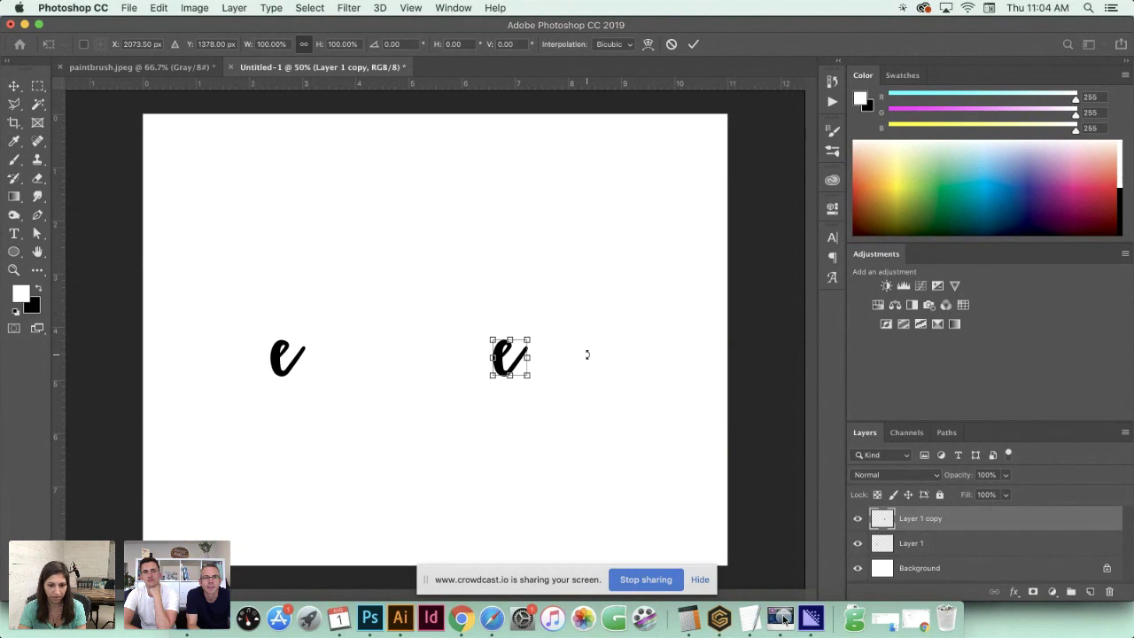
{"action": "key", "text": "shift"}
{"action": "left_click_drag", "start_coordinate": [529, 339], "coordinate": [692, 173]}
{"action": "left_click_drag", "start_coordinate": [572, 210], "coordinate": [523, 233]}
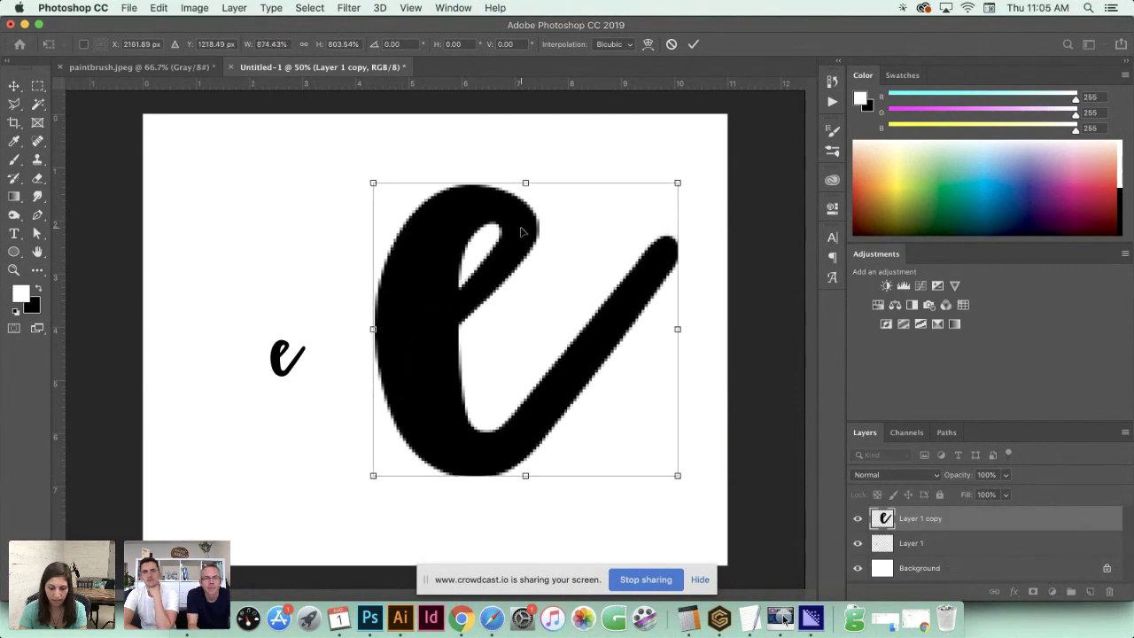
{"action": "key", "text": "Return"}
Examine the edges of the enlarged raster e up close and return to the full canvas view
{"action": "key", "text": "super+equal"}
{"action": "key", "text": "super+equal"}
{"action": "key", "text": "super+equal"}
{"action": "key", "text": "super+equal"}
{"action": "key", "text": "space"}
{"action": "left_click_drag", "start_coordinate": [559, 216], "coordinate": [463, 345]}
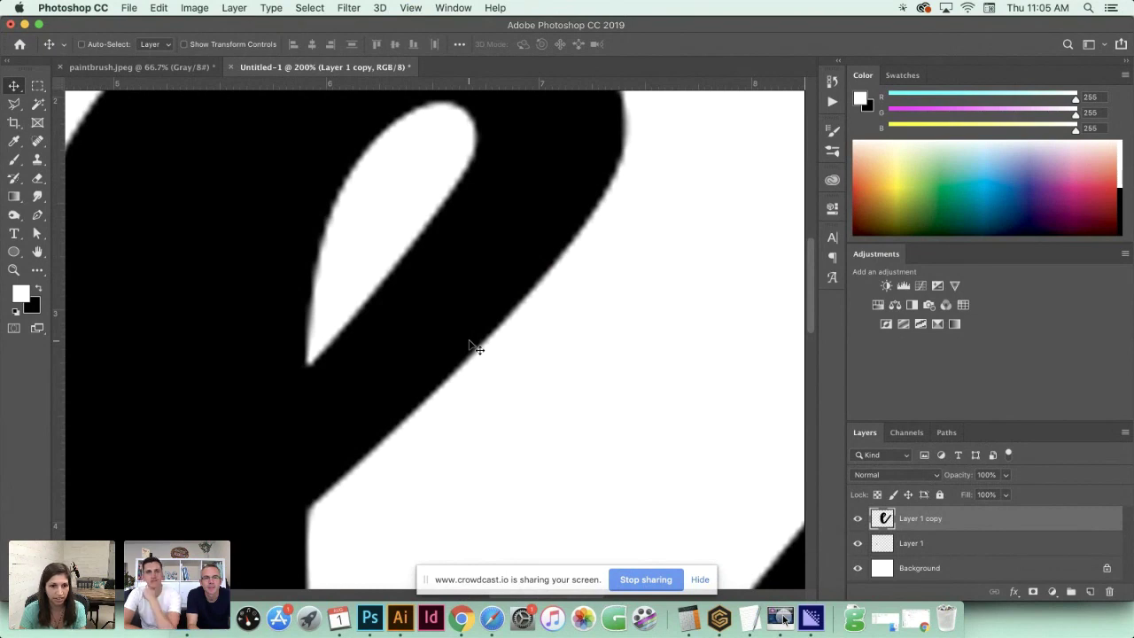
{"action": "key", "text": "super+0"}
{"action": "key", "text": "super+minus"}
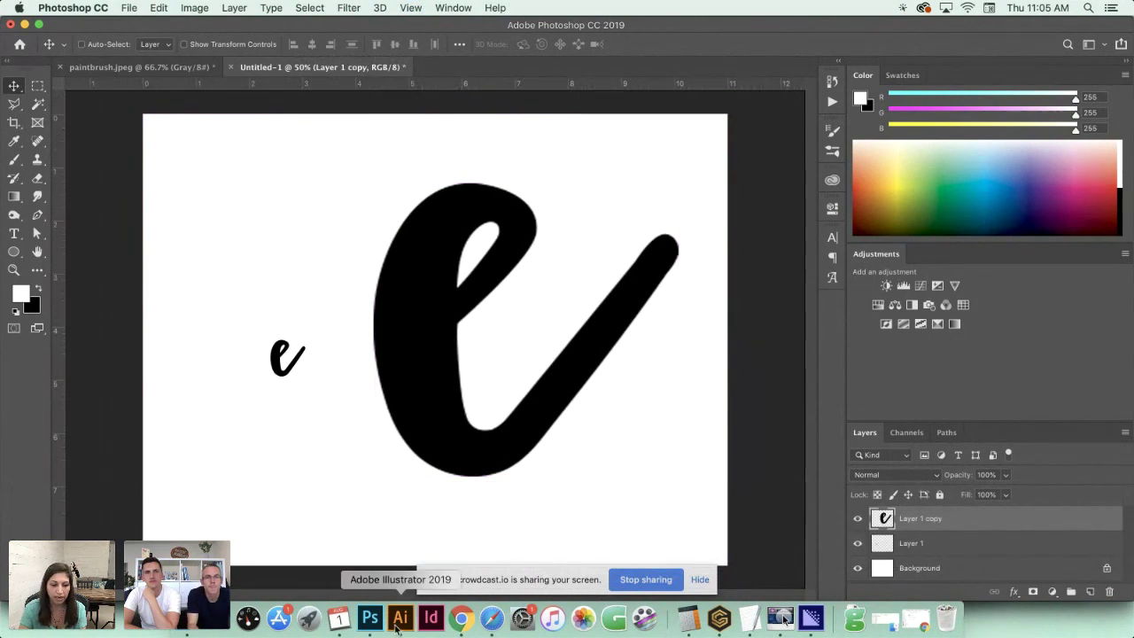
Switch to Illustrator and make a greatly enlarged copy of the vector e beside the original
{"action": "left_click", "coordinate": [398, 620]}
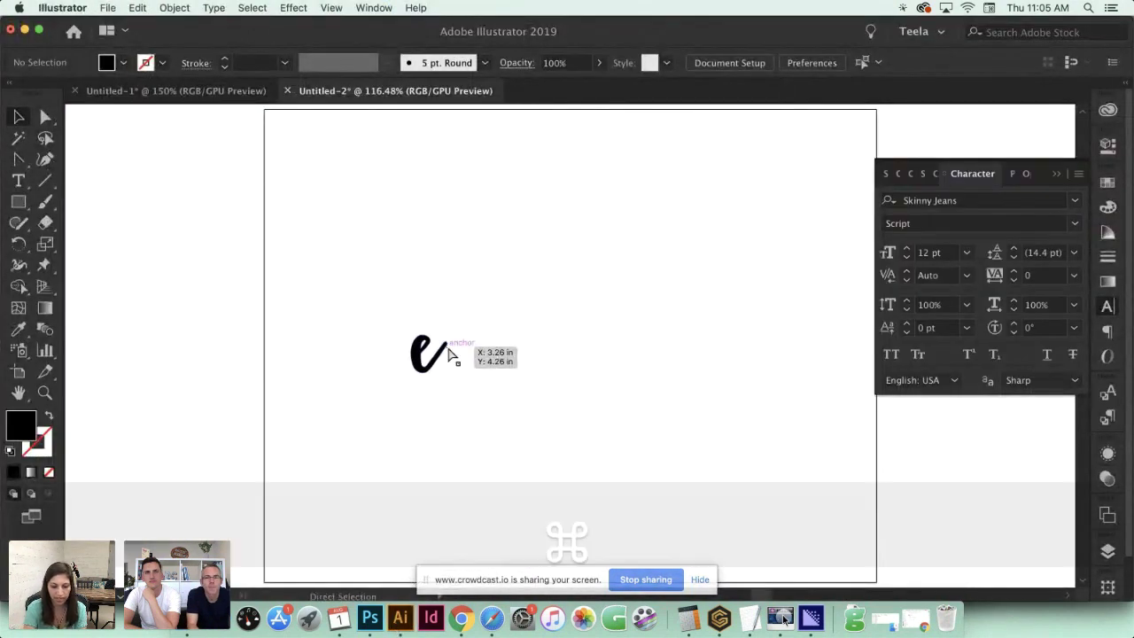
{"action": "key", "text": "super+equal"}
{"action": "left_click_drag", "start_coordinate": [390, 359], "coordinate": [873, 134]}
{"action": "left_click_drag", "start_coordinate": [674, 235], "coordinate": [602, 357]}
{"action": "left_click_drag", "start_coordinate": [770, 254], "coordinate": [853, 175]}
Examine the edges of the enlarged vector e at 600% zoom and return to the whole artboard
{"action": "key", "text": "super+equal"}
{"action": "key", "text": "super+equal"}
{"action": "key", "text": "super+equal"}
{"action": "key", "text": "super+equal"}
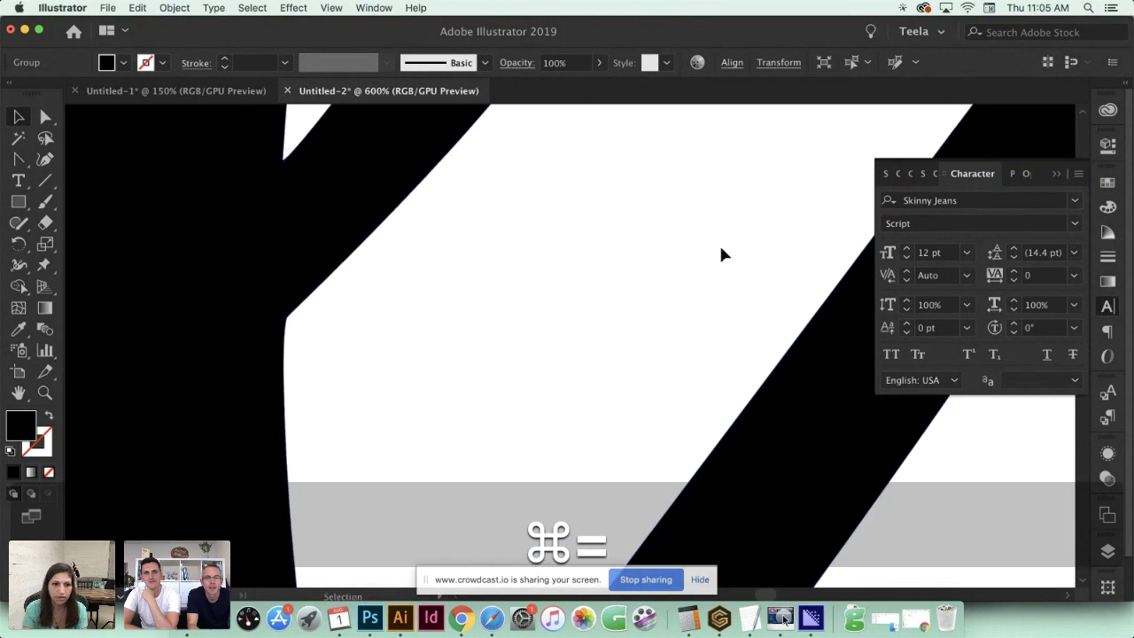
{"action": "scroll", "coordinate": [496, 282], "scroll_direction": "up", "scroll_amount": 5}
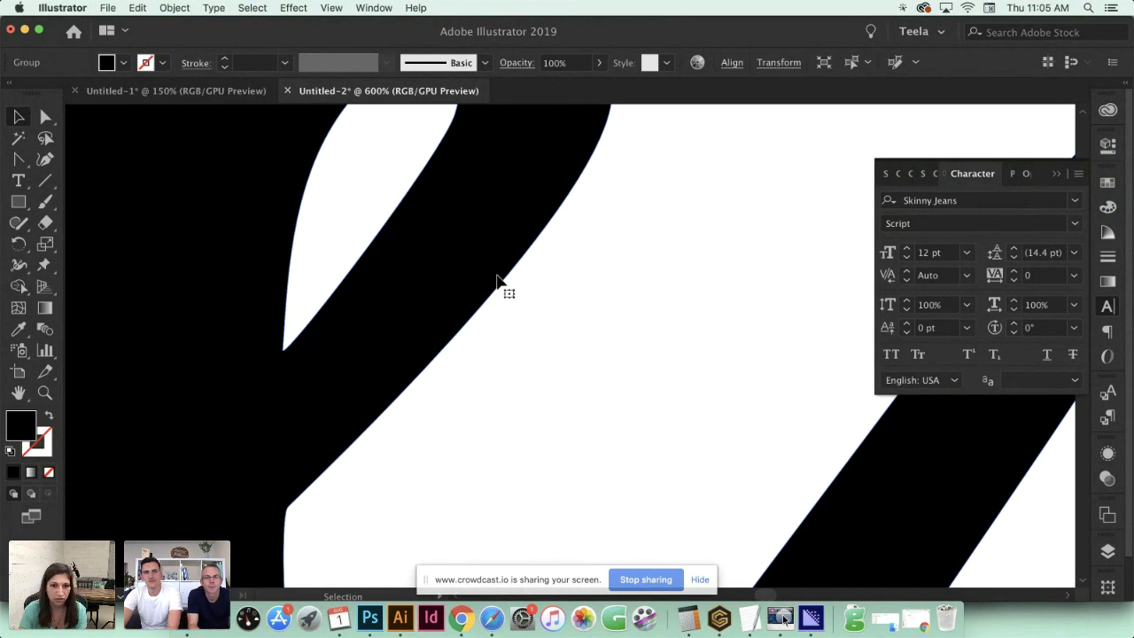
{"action": "key", "text": "super+minus"}
{"action": "key", "text": "super+minus"}
{"action": "key", "text": "super+minus"}
{"action": "key", "text": "super+minus"}
{"action": "key", "text": "super+minus"}
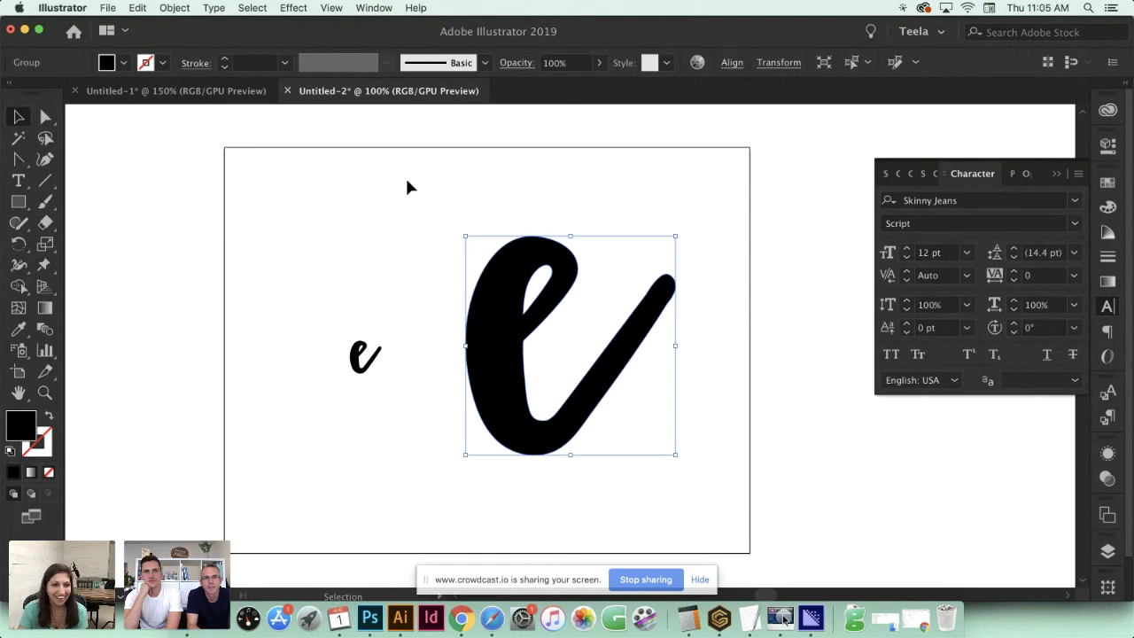
Bring up the Untitled-1 document and look over the scanned lettering samples on its artboard
{"action": "left_click", "coordinate": [220, 91]}
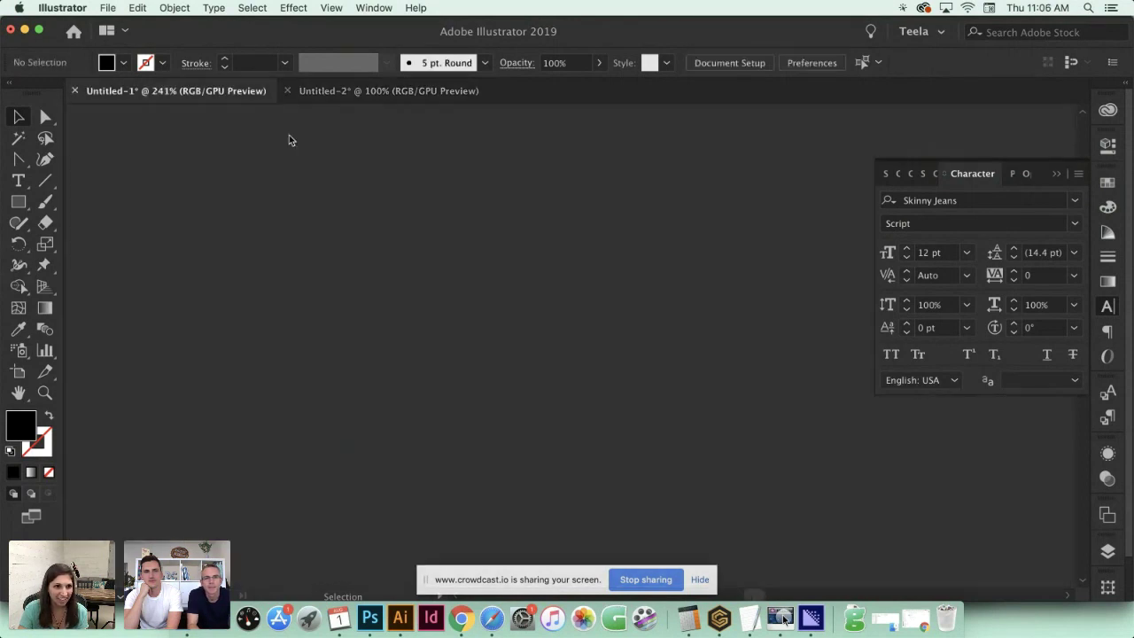
{"action": "key", "text": "space"}
{"action": "left_click_drag", "start_coordinate": [537, 247], "coordinate": [266, 159]}
{"action": "key", "text": "super+minus"}
{"action": "key", "text": "super+minus"}
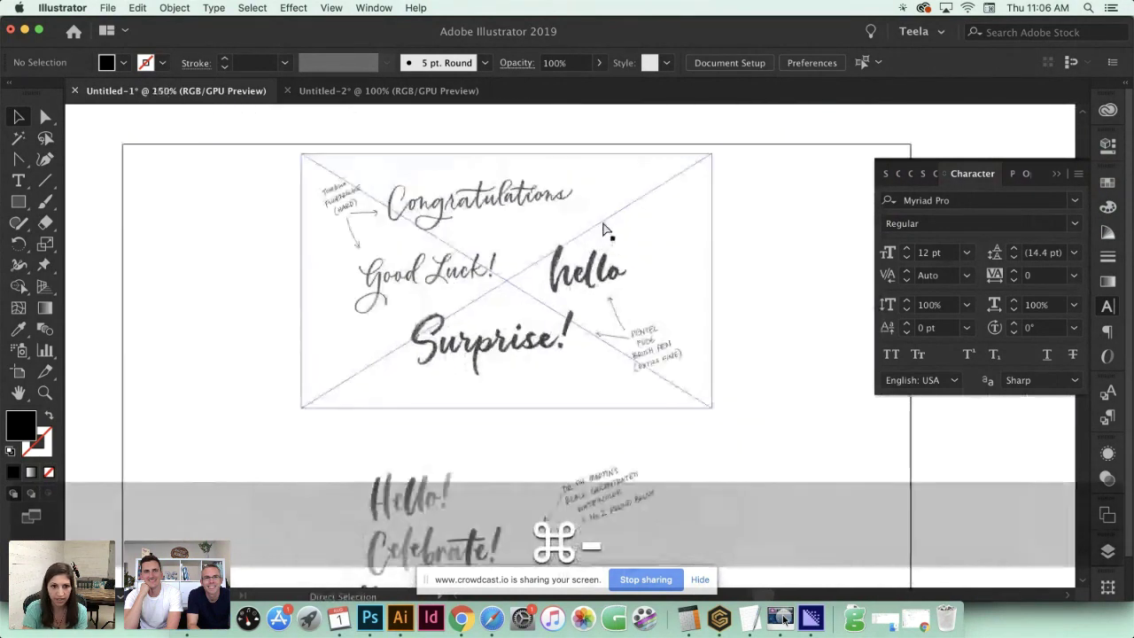
{"action": "key", "text": "space"}
{"action": "left_click_drag", "start_coordinate": [712, 345], "coordinate": [682, 274]}
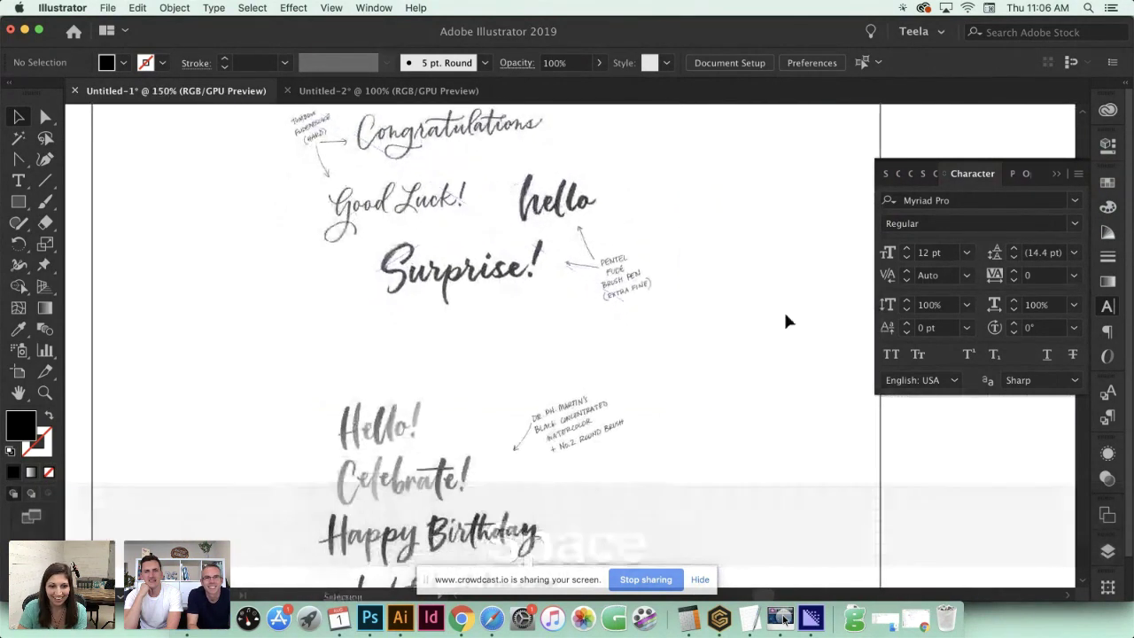
{"action": "key", "text": "super+minus"}
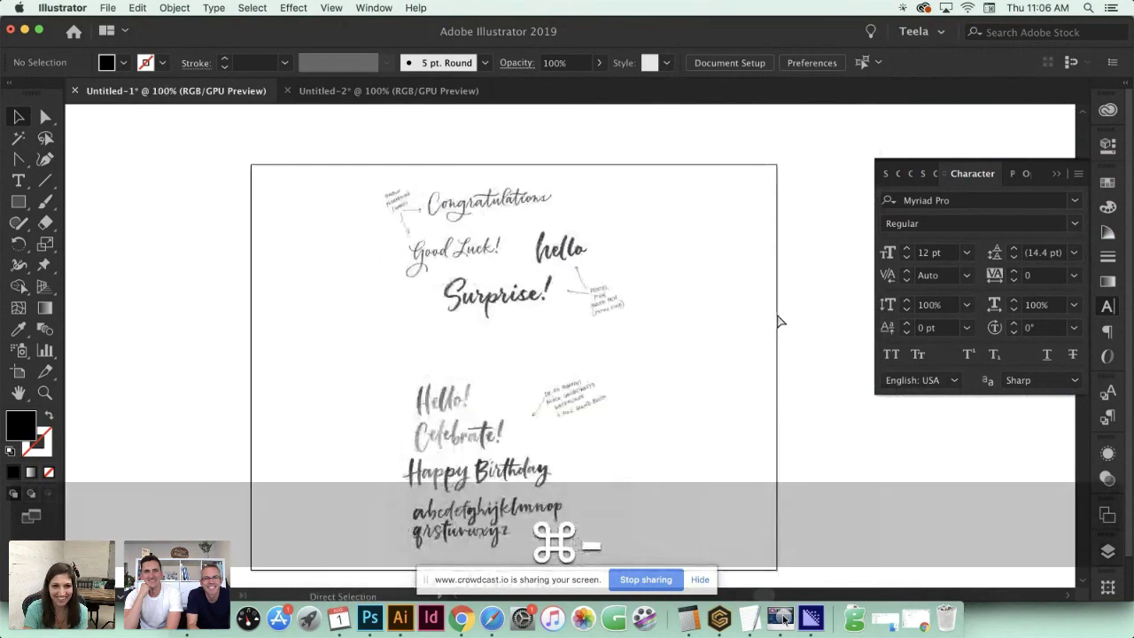
{"action": "key", "text": "space"}
{"action": "left_click_drag", "start_coordinate": [721, 319], "coordinate": [696, 296]}
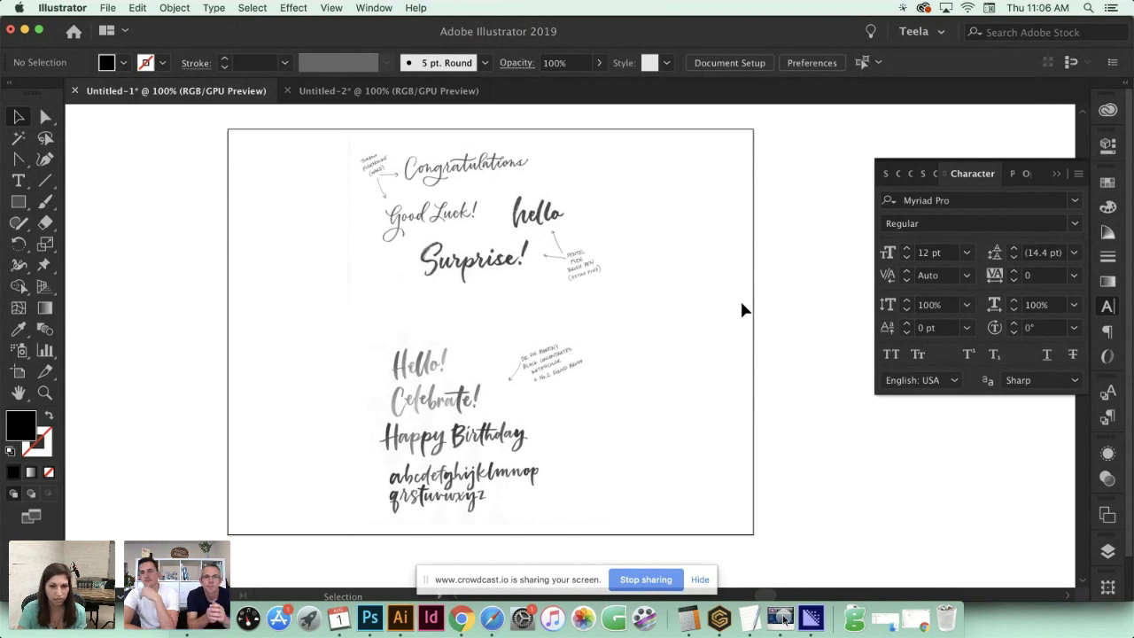
Collapse the Character panel and examine the two scanned lettering images at 200% zoom
{"action": "left_click", "coordinate": [1064, 175]}
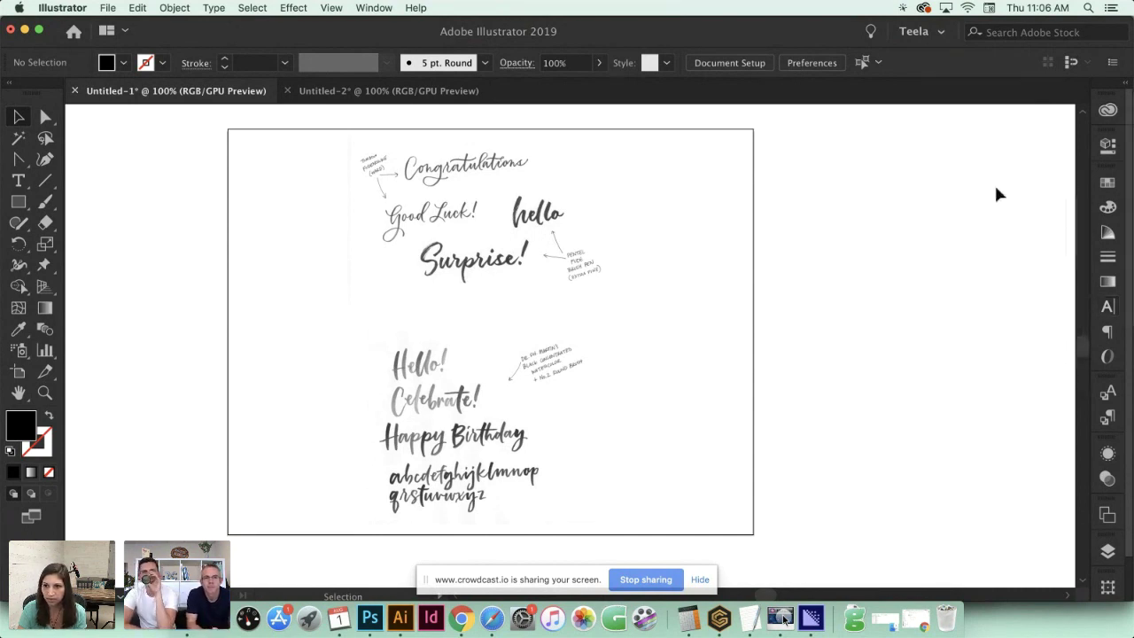
{"action": "left_click", "coordinate": [516, 185]}
{"action": "left_click", "coordinate": [647, 322]}
{"action": "left_click", "coordinate": [406, 370]}
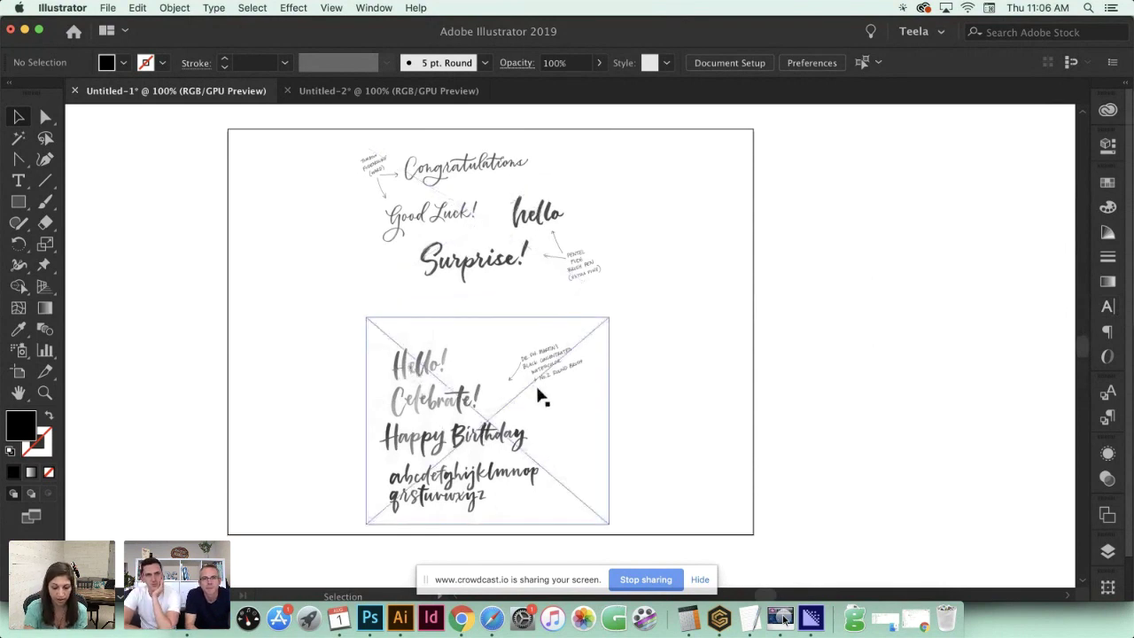
{"action": "key", "text": "super+equal"}
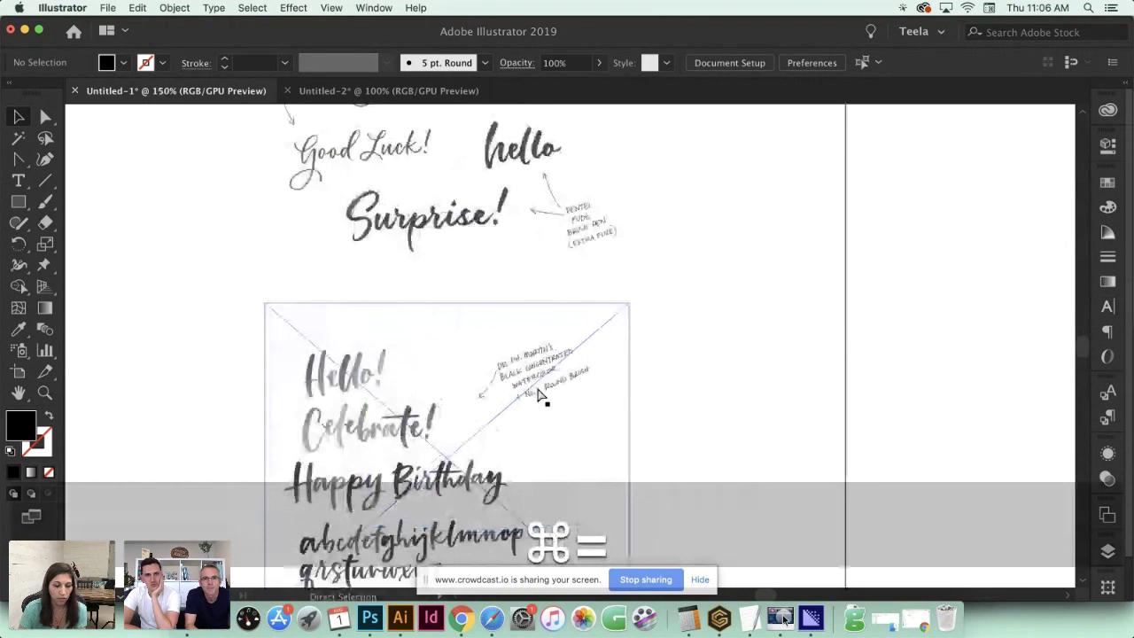
{"action": "key", "text": "super+equal"}
{"action": "left_click_drag", "start_coordinate": [505, 403], "coordinate": [673, 481]}
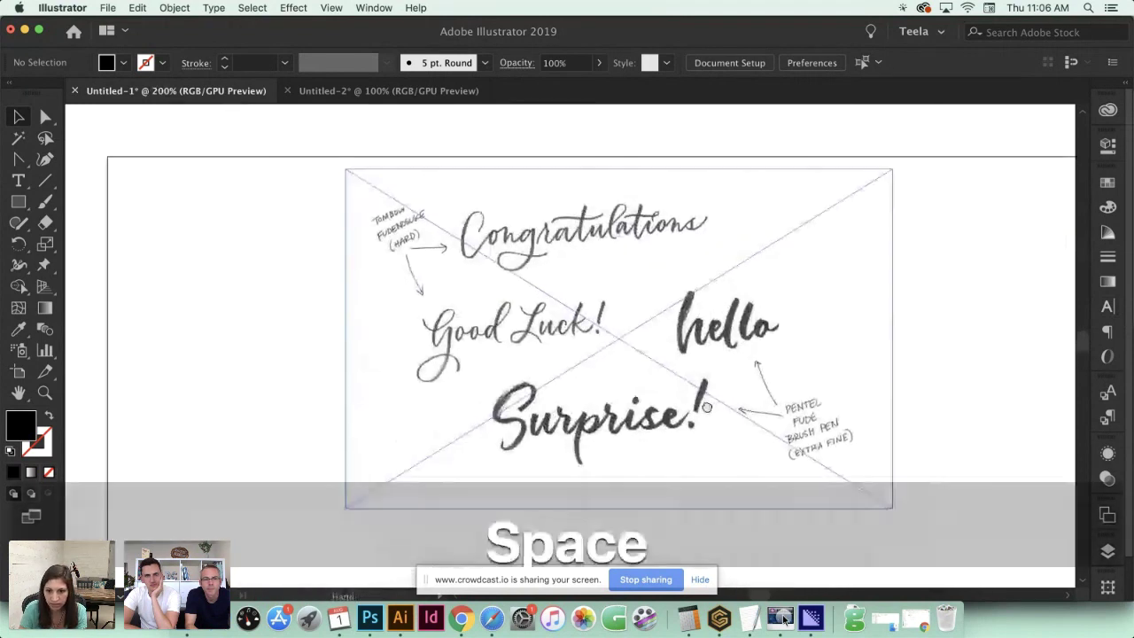
{"action": "left_click_drag", "start_coordinate": [702, 541], "coordinate": [657, 190]}
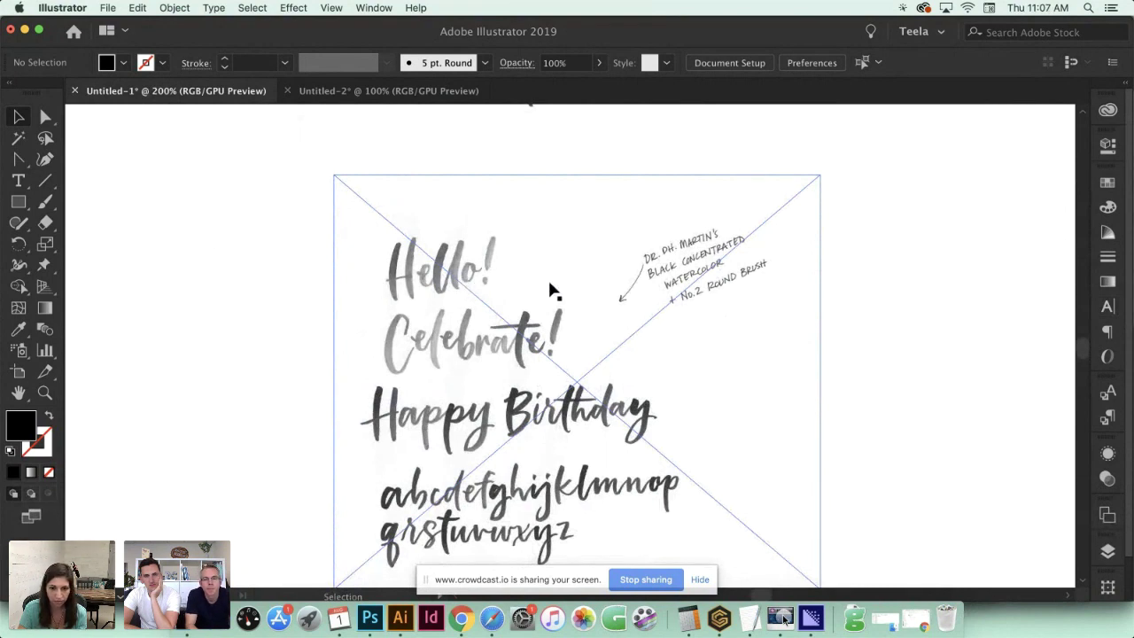
{"action": "scroll", "coordinate": [672, 341], "scroll_direction": "up", "scroll_amount": 3}
{"action": "scroll", "coordinate": [672, 341], "scroll_direction": "up", "scroll_amount": 10}
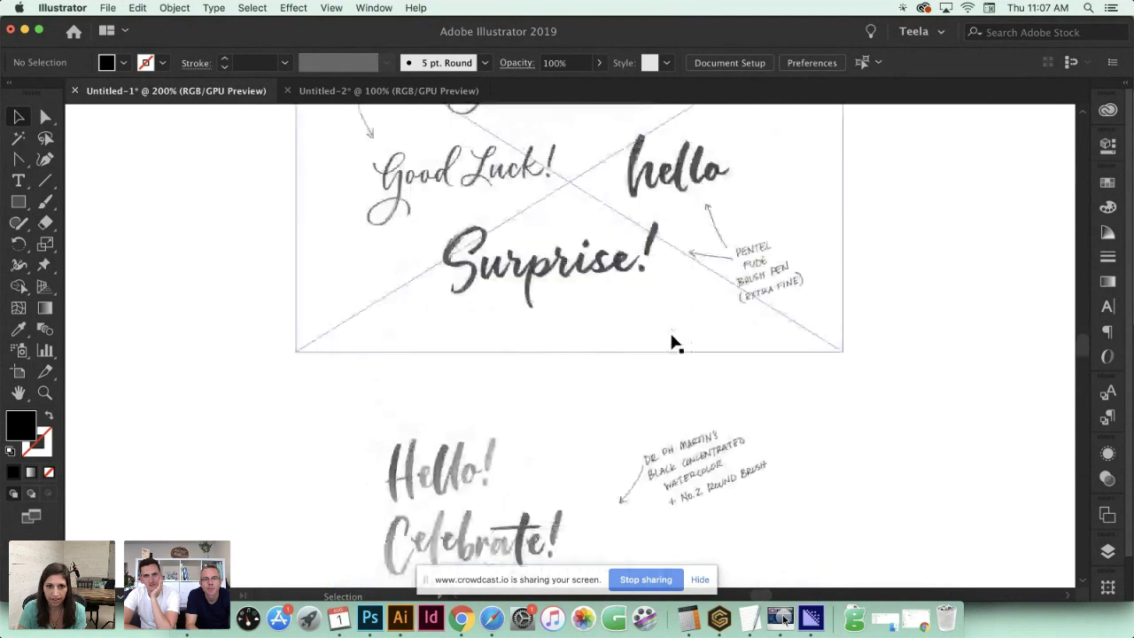
{"action": "scroll", "coordinate": [685, 370], "scroll_direction": "down", "scroll_amount": 1}
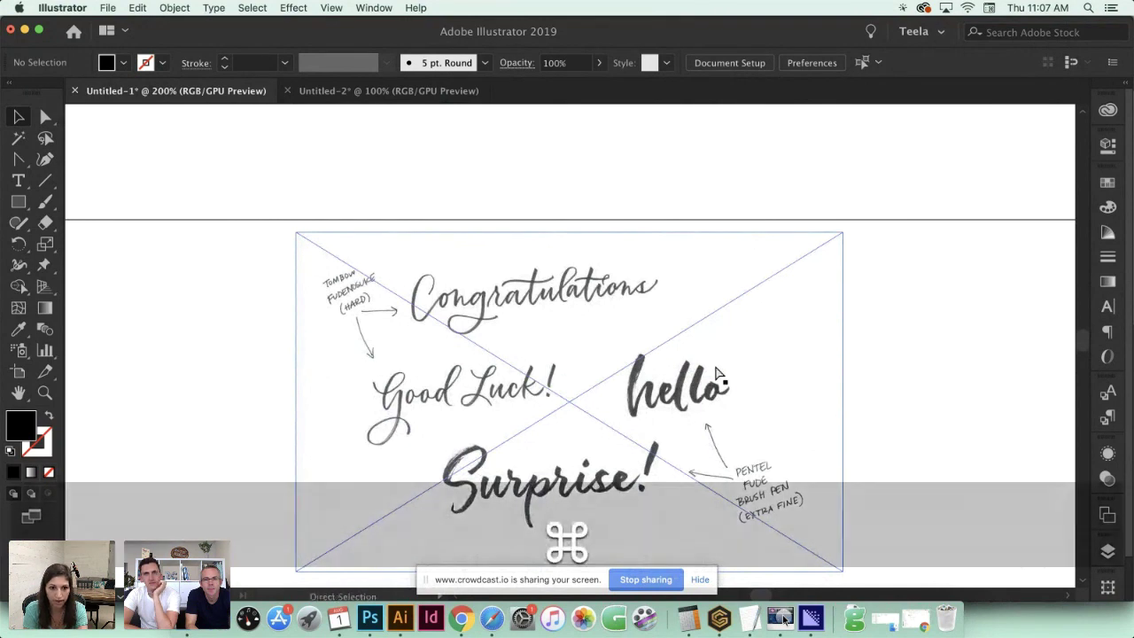
Check the placed lettering images in outline view and return to the normal preview
{"action": "key", "text": "super+y"}
{"action": "scroll", "coordinate": [849, 316], "scroll_direction": "down", "scroll_amount": 10}
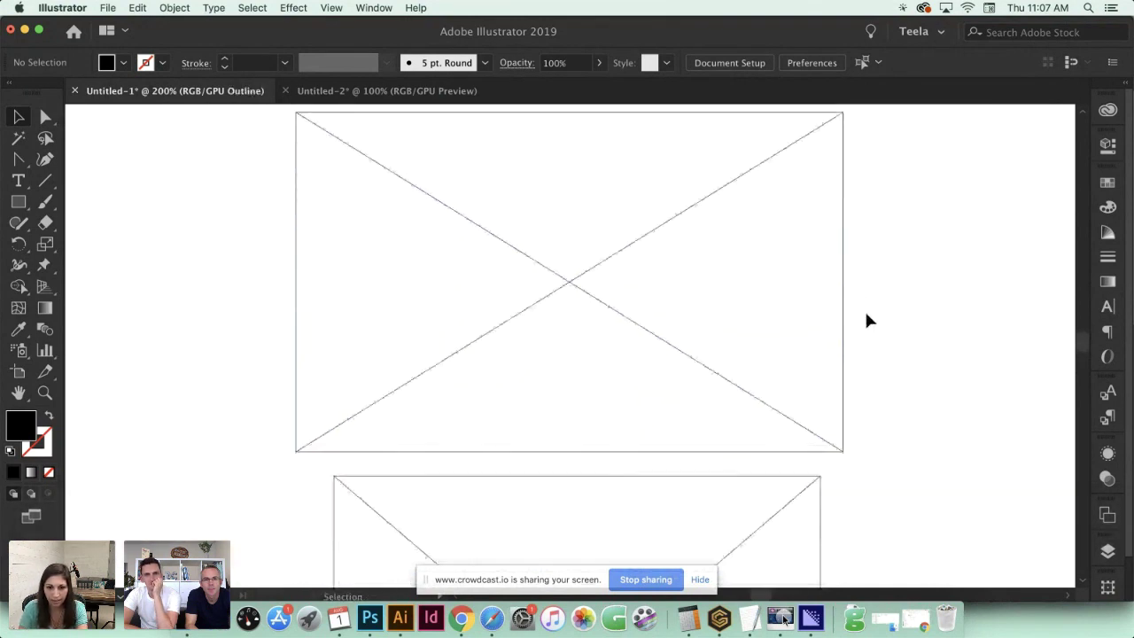
{"action": "scroll", "coordinate": [867, 321], "scroll_direction": "up", "scroll_amount": 6}
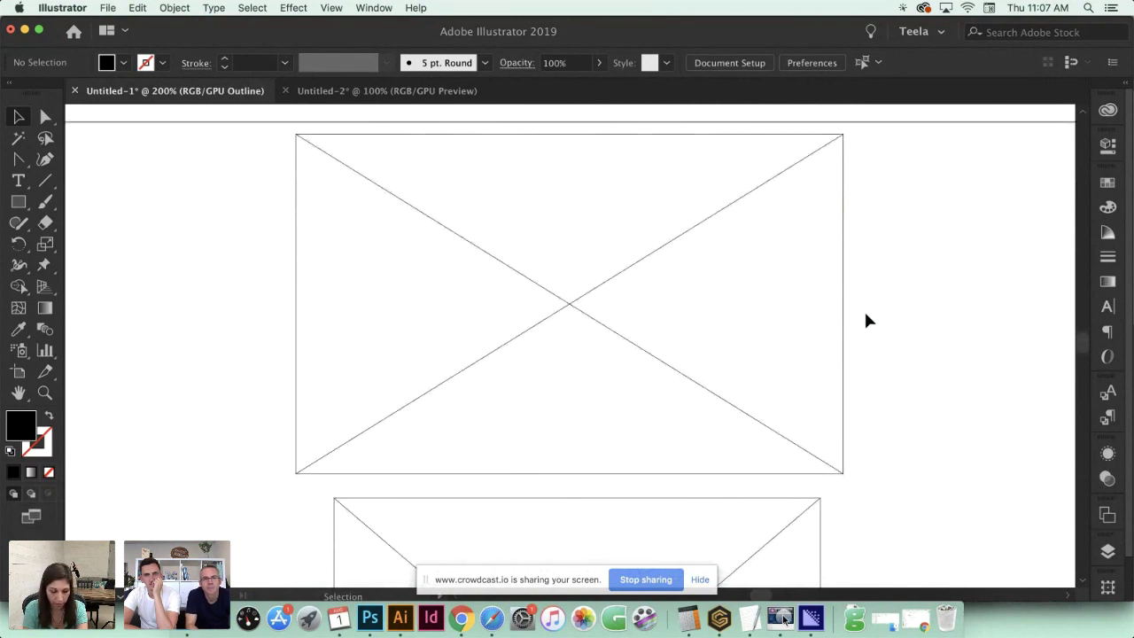
{"action": "key", "text": "super+y"}
Apply Image Trace to the brush-markers.jpeg lettering image, accepting the slow tracing of a large image
{"action": "key", "text": "space"}
{"action": "left_click_drag", "start_coordinate": [814, 287], "coordinate": [817, 292]}
{"action": "left_click", "coordinate": [800, 258]}
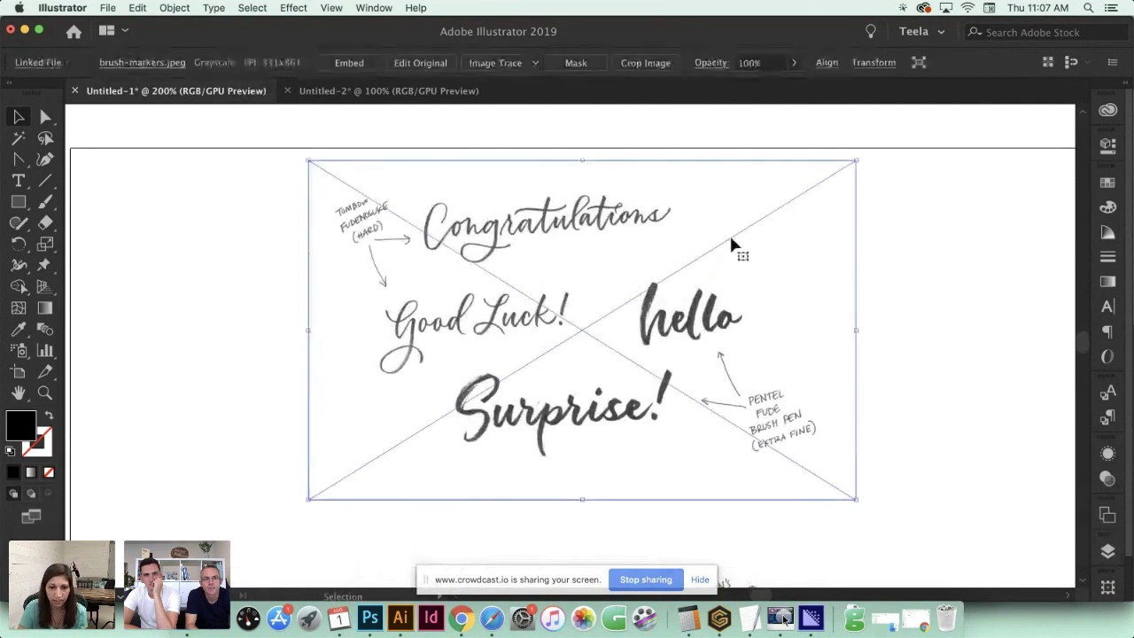
{"action": "left_click", "coordinate": [497, 63]}
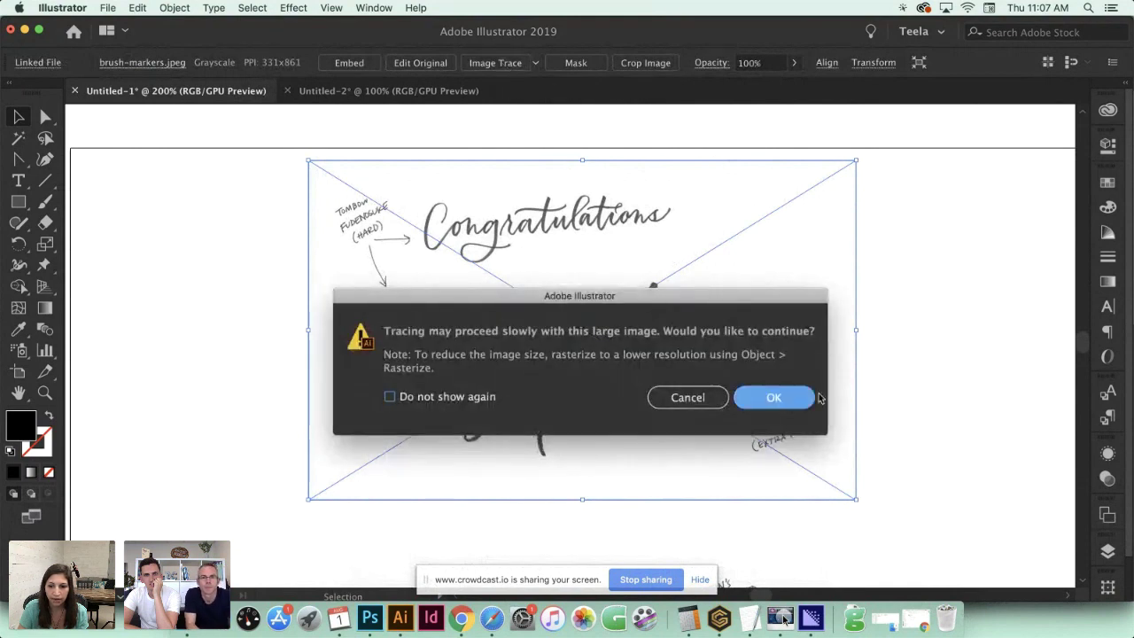
{"action": "key", "text": "Return"}
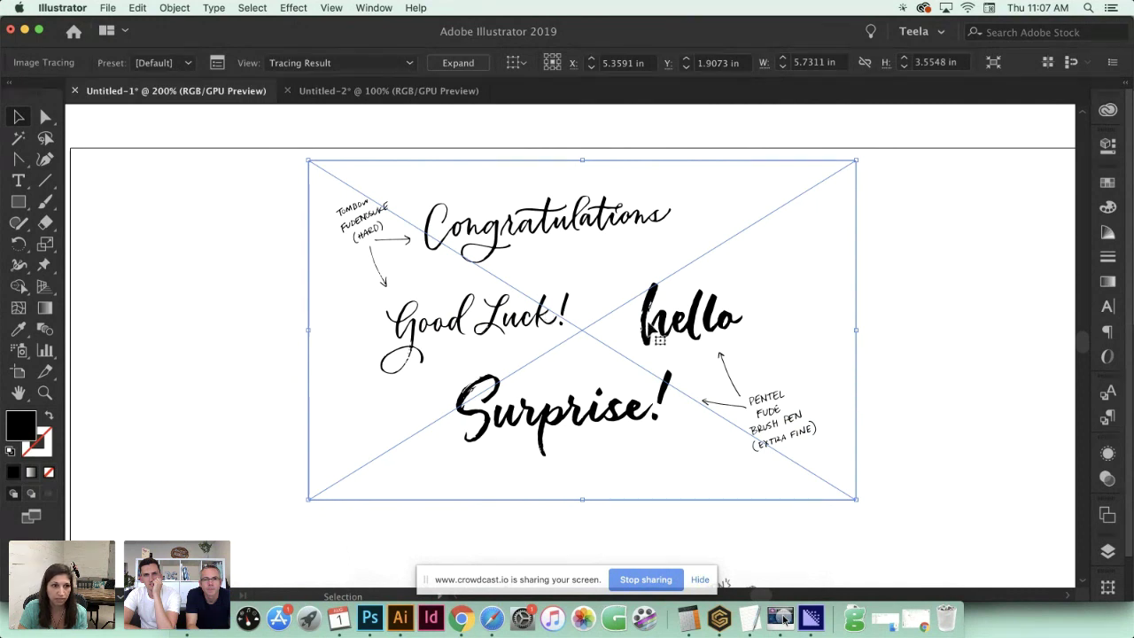
Show the Image Trace panel clear of the lettering, with its advanced settings expanded and Paths set to 60%
{"action": "scroll", "coordinate": [774, 334], "scroll_direction": "right", "scroll_amount": 3}
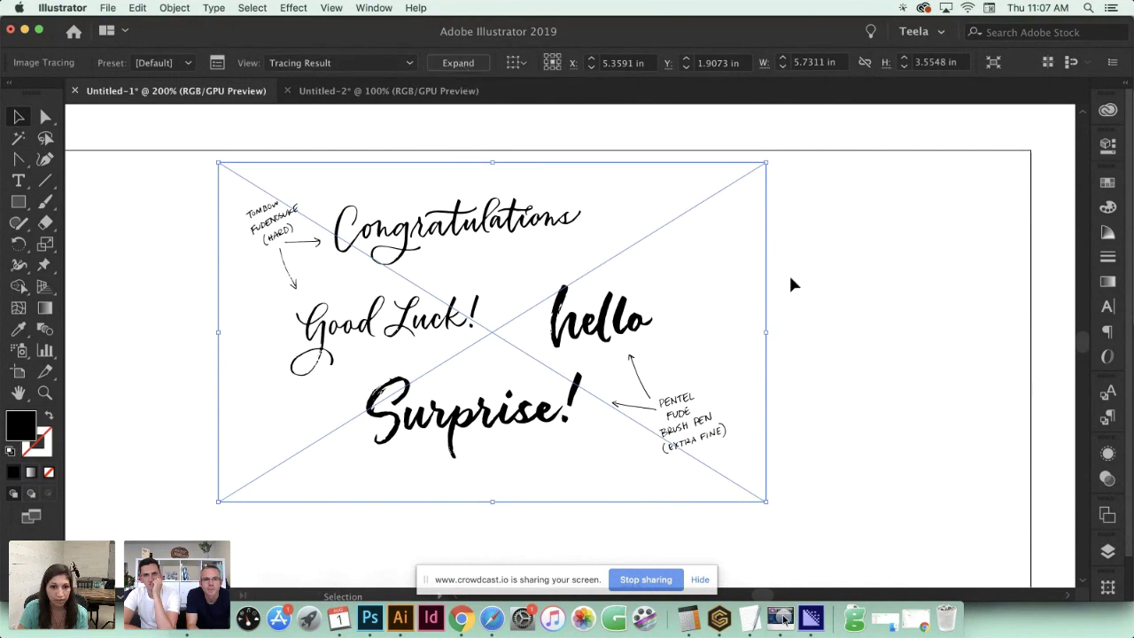
{"action": "key", "text": "super+equal"}
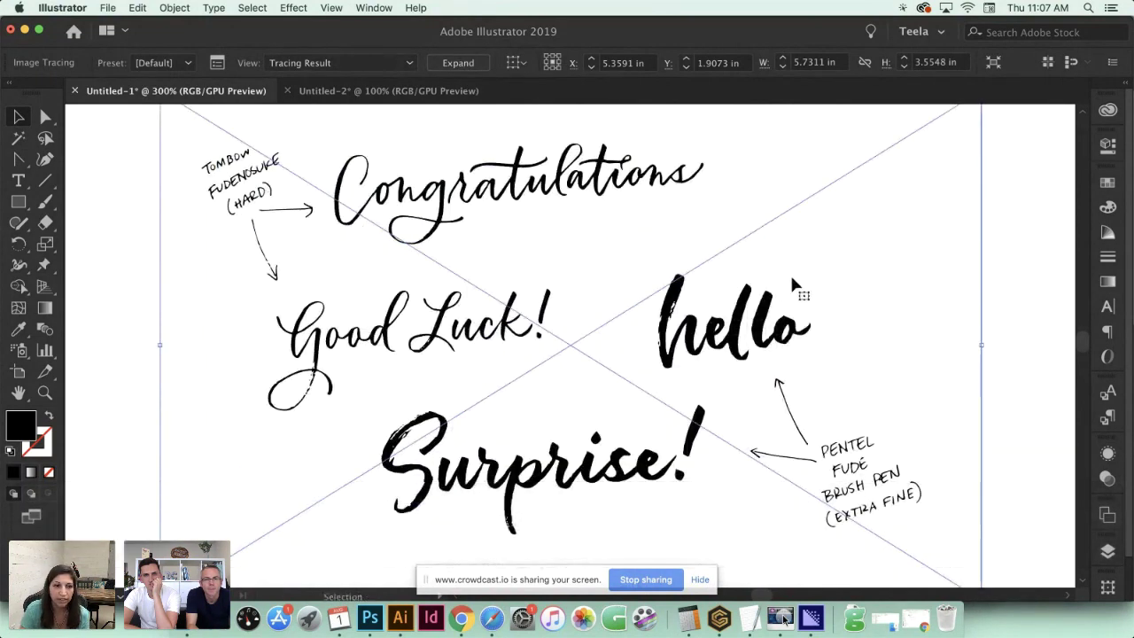
{"action": "left_click", "coordinate": [217, 65]}
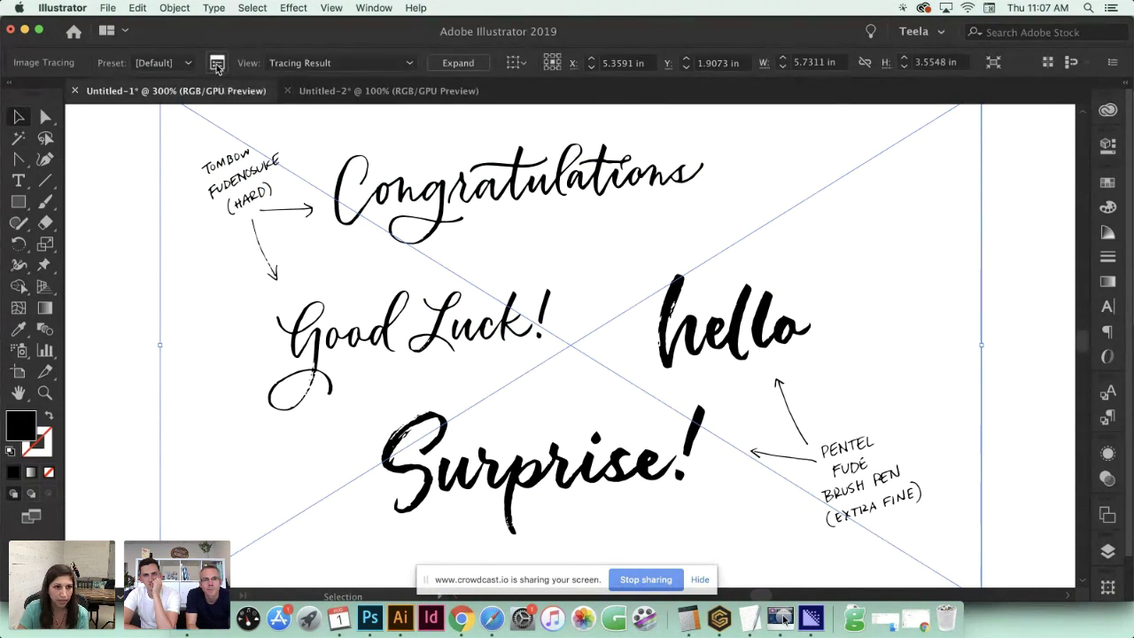
{"action": "mouse_move", "coordinate": [448, 175]}
{"action": "left_mouse_down"}
{"action": "mouse_move", "coordinate": [865, 210]}
{"action": "mouse_move", "coordinate": [1055, 164]}
{"action": "mouse_move", "coordinate": [1042, 147]}
{"action": "left_mouse_up"}
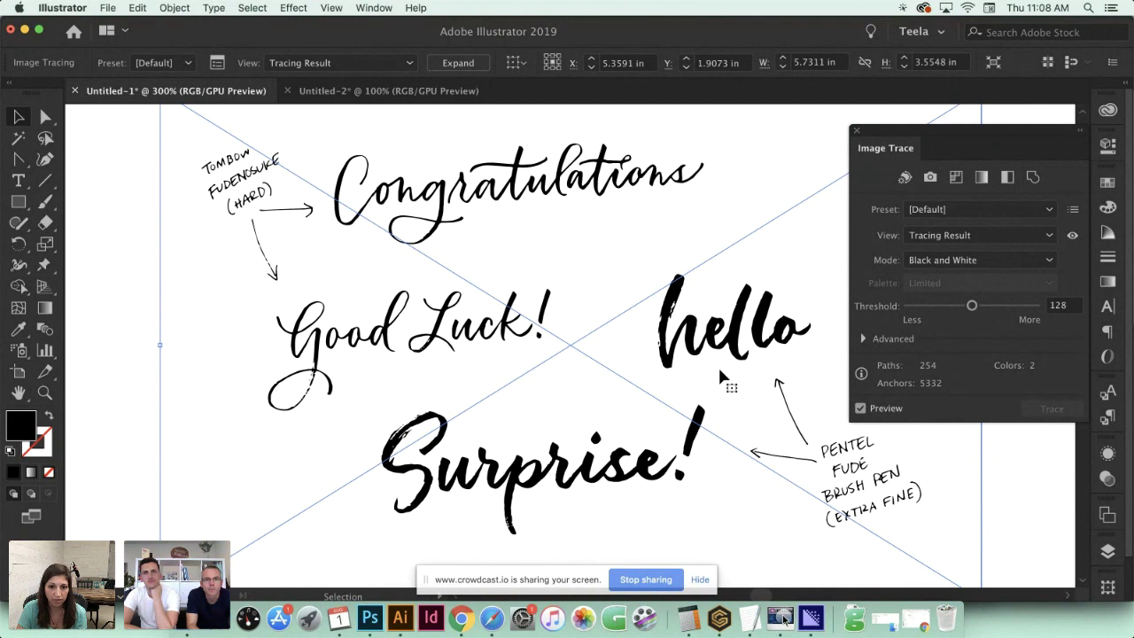
{"action": "left_click", "coordinate": [864, 340]}
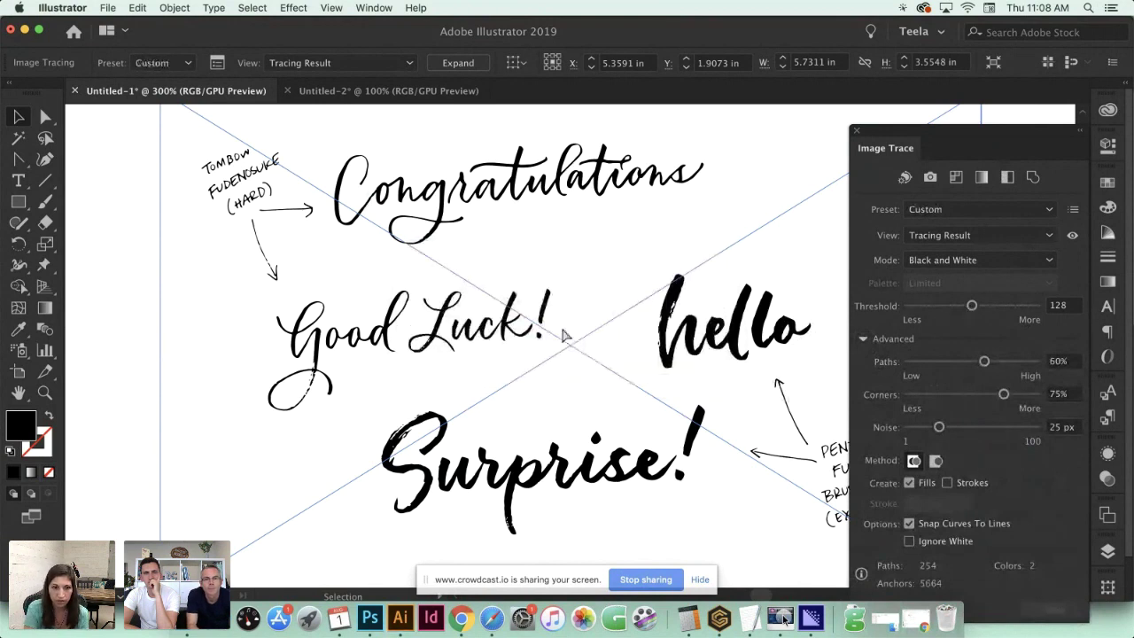
Adjust the trace Threshold for the lettering, trying 217 and settling on 150
{"action": "key", "text": "super+equal"}
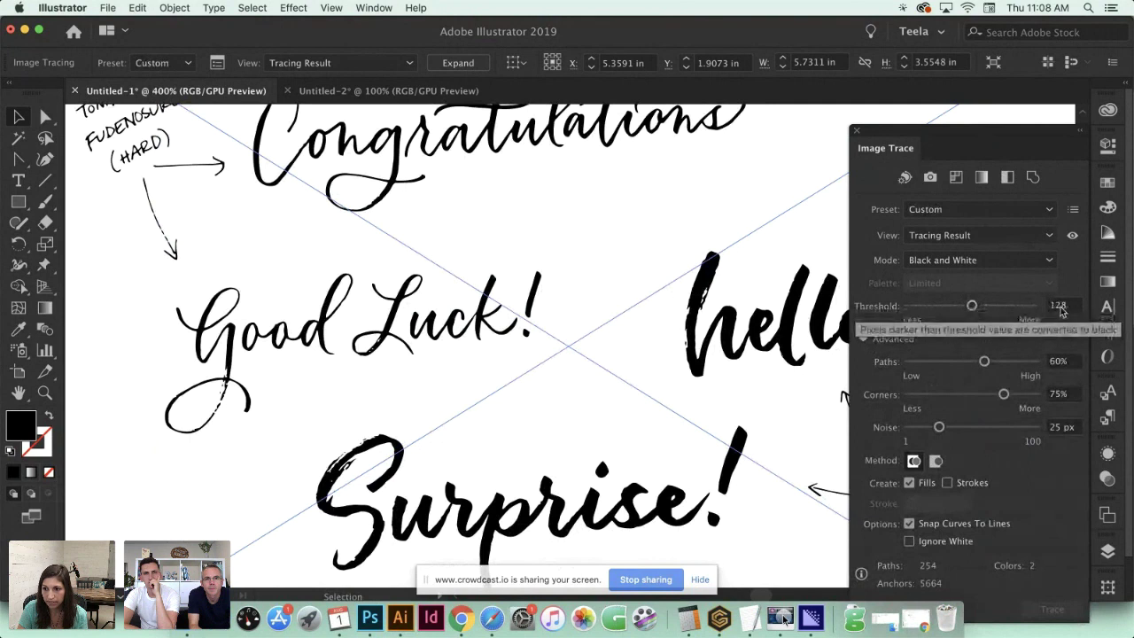
{"action": "left_click_drag", "start_coordinate": [973, 306], "coordinate": [1015, 310]}
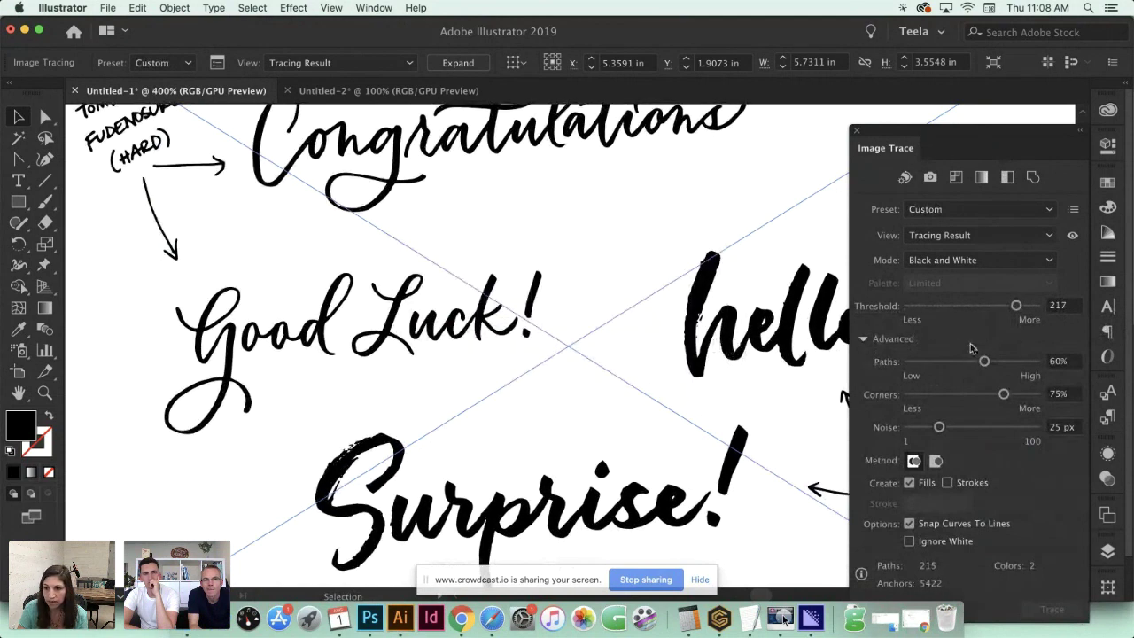
{"action": "left_click_drag", "start_coordinate": [1017, 305], "coordinate": [995, 309]}
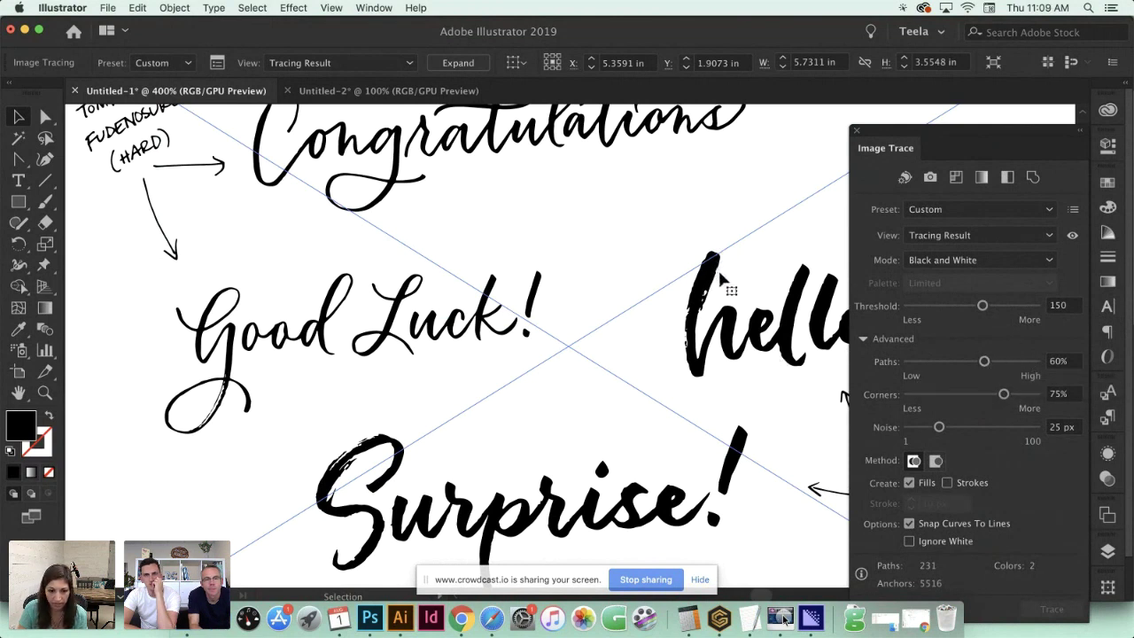
{"action": "key", "text": "super"}
{"action": "key", "text": "super+equal"}
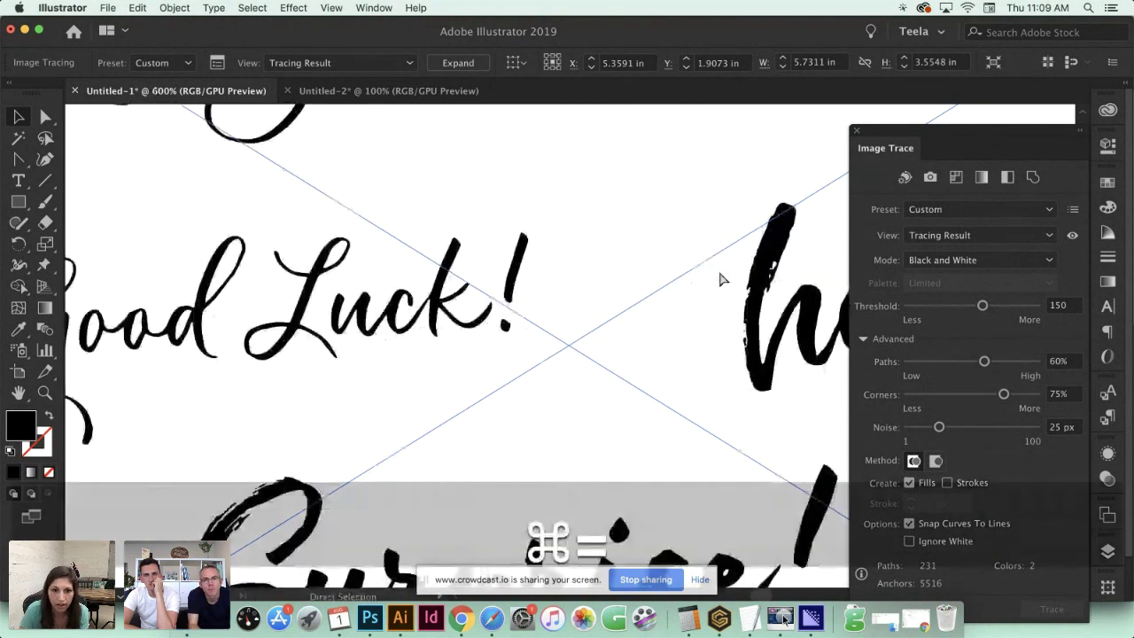
Adjust the trace's Paths setting against the rough strokes of "hello", trying 95% and settling on 53%
{"action": "key", "text": "super+equal"}
{"action": "key", "text": "space"}
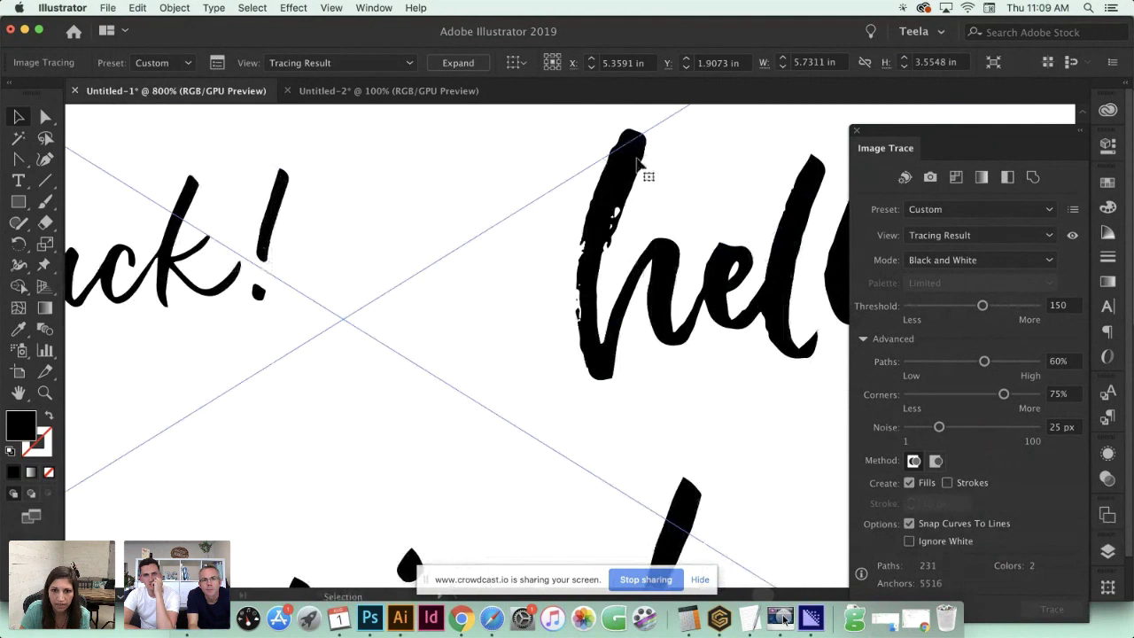
{"action": "left_click_drag", "start_coordinate": [986, 362], "coordinate": [1032, 362]}
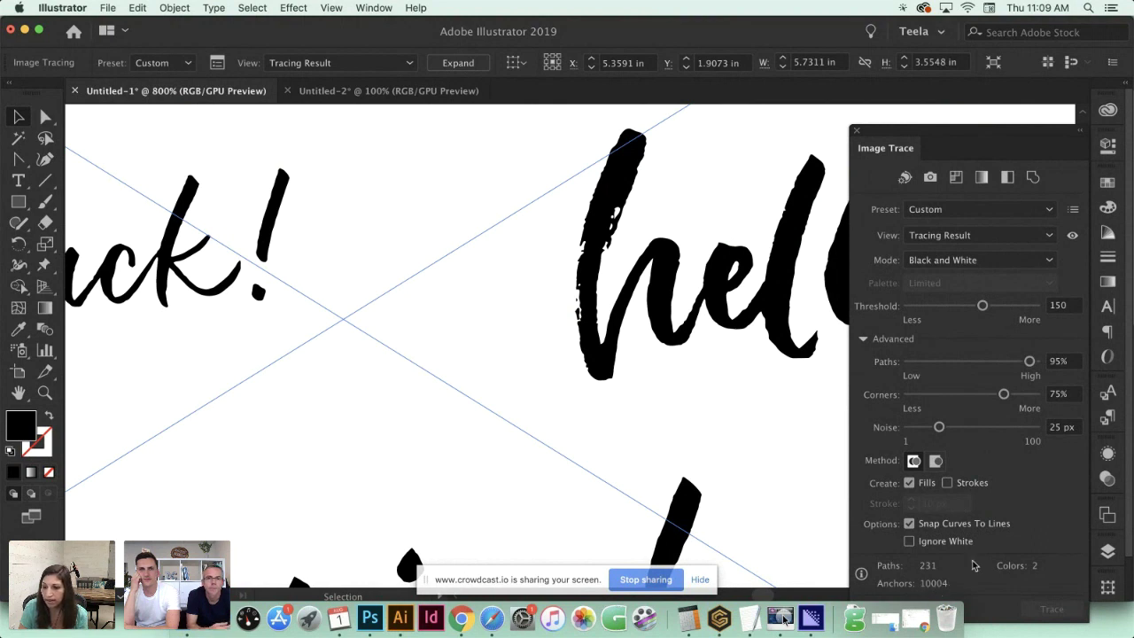
{"action": "left_click", "coordinate": [974, 362]}
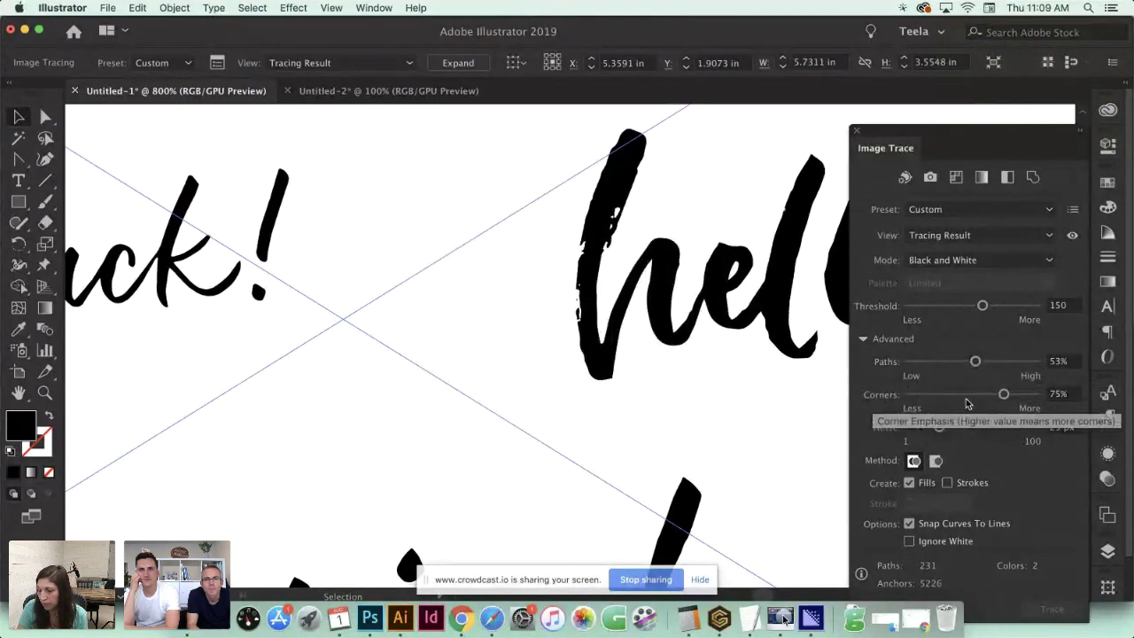
Adjust the trace's Corners setting against the word "Luck!", trying 100% and 11% and settling on 55%
{"action": "key", "text": "space"}
{"action": "left_click_drag", "start_coordinate": [212, 298], "coordinate": [588, 299]}
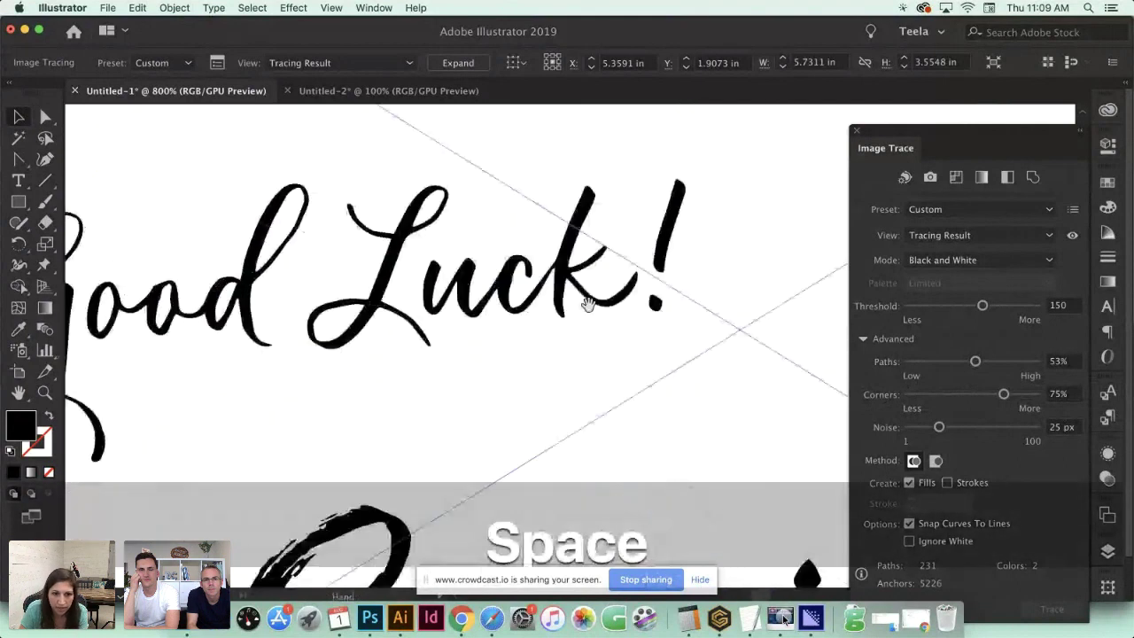
{"action": "key", "text": "super+equal"}
{"action": "key", "text": "space"}
{"action": "left_click_drag", "start_coordinate": [292, 271], "coordinate": [650, 346]}
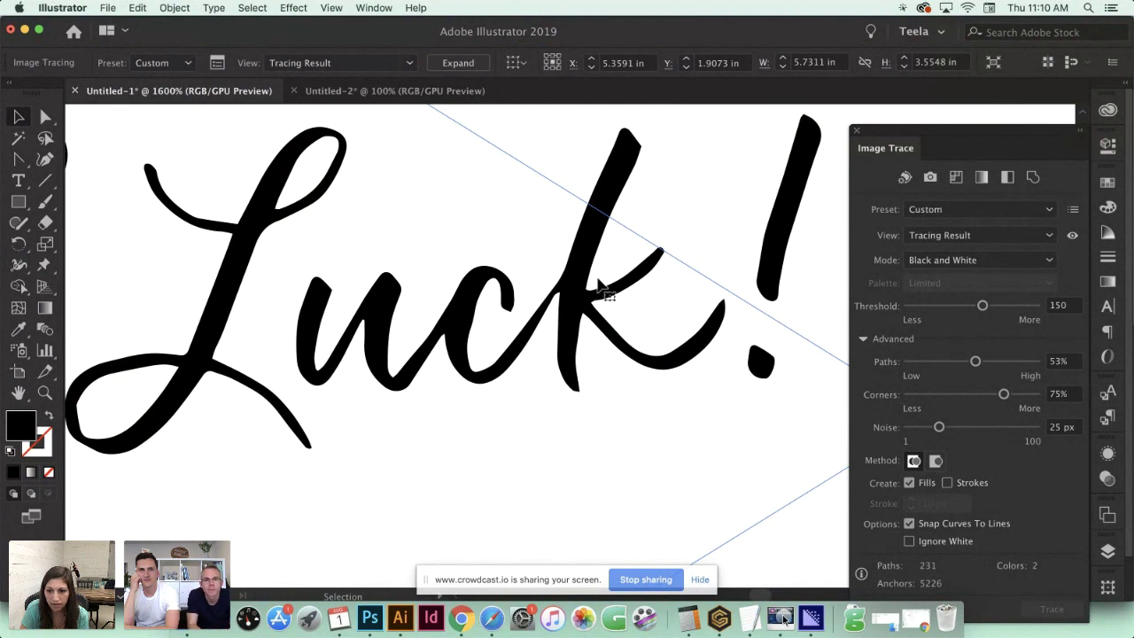
{"action": "left_click_drag", "start_coordinate": [1006, 396], "coordinate": [1052, 400]}
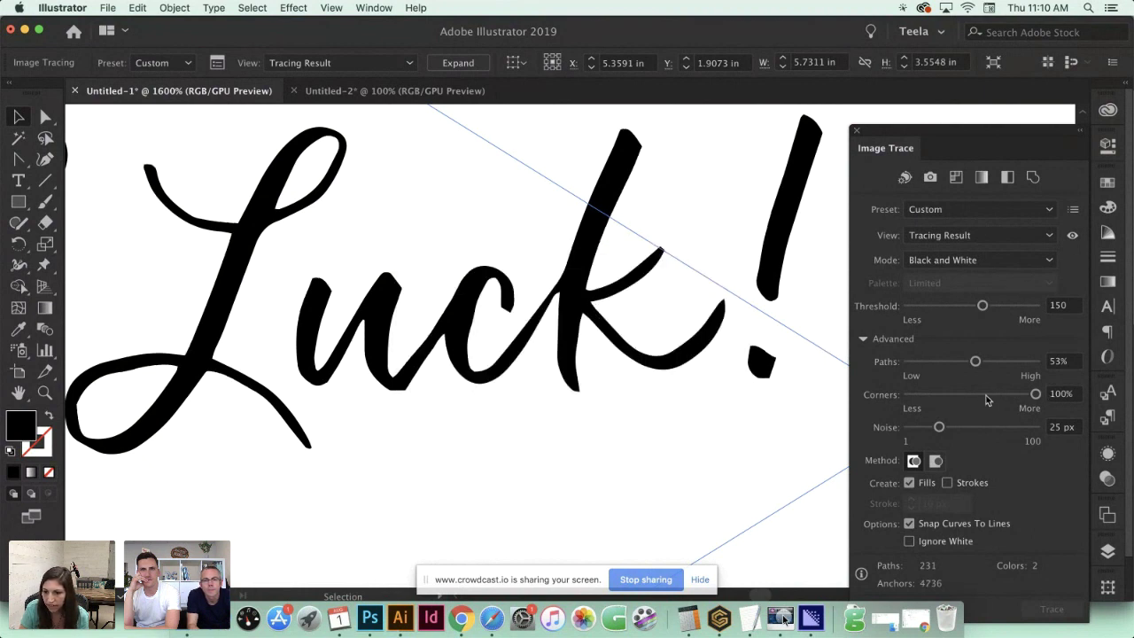
{"action": "left_click", "coordinate": [922, 395]}
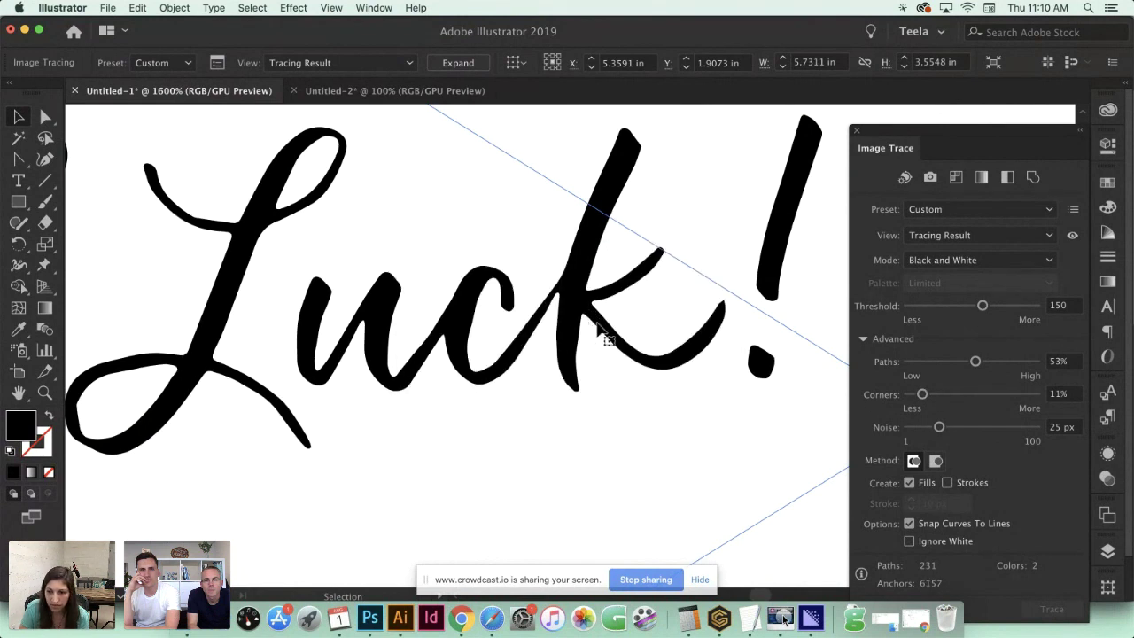
{"action": "left_click", "coordinate": [980, 395]}
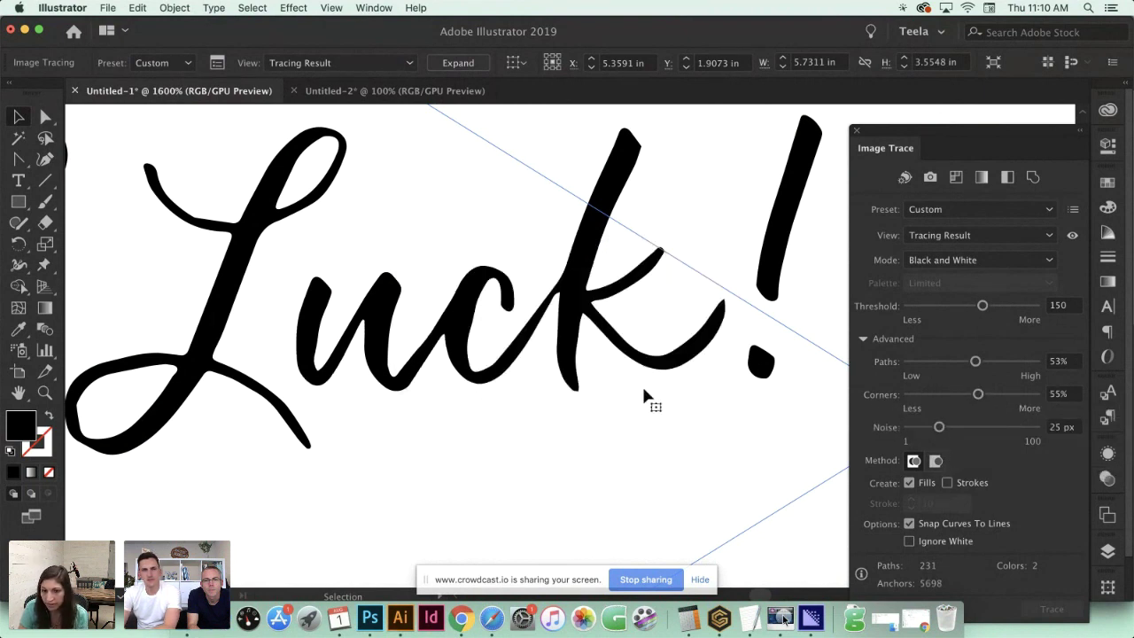
Adjust the trace's Noise setting for the textured brush lettering, trying 2 px and settling on 59 px
{"action": "left_click_drag", "start_coordinate": [676, 398], "coordinate": [450, 292]}
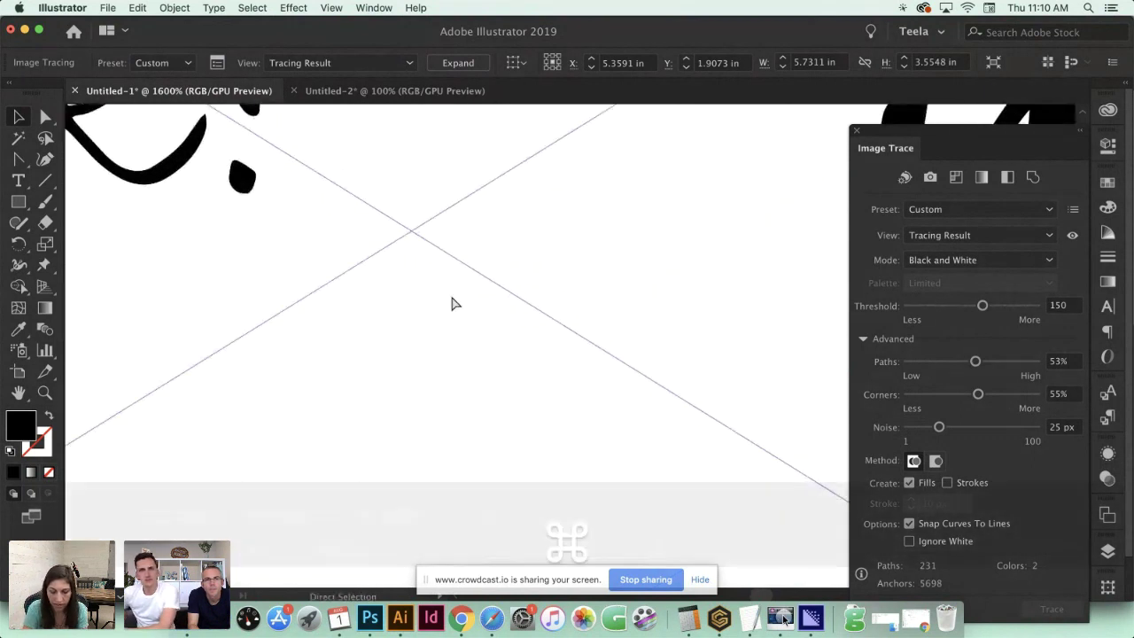
{"action": "key", "text": "super+minus"}
{"action": "key", "text": "super+minus"}
{"action": "left_click_drag", "start_coordinate": [497, 385], "coordinate": [461, 164]}
{"action": "left_click_drag", "start_coordinate": [623, 222], "coordinate": [587, 324]}
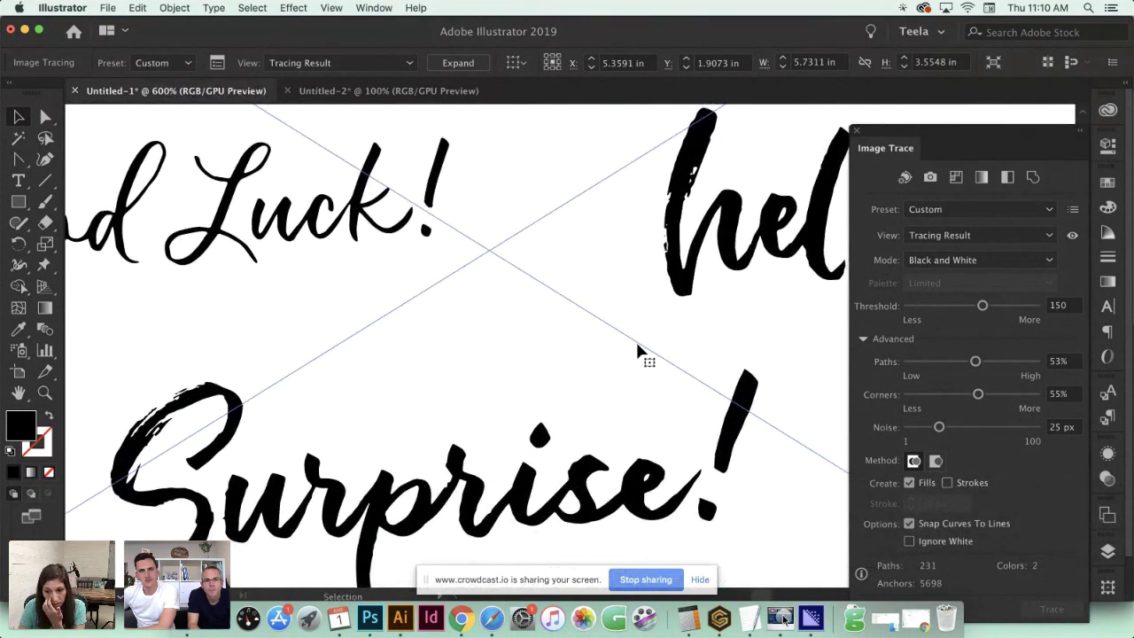
{"action": "left_click", "coordinate": [908, 428]}
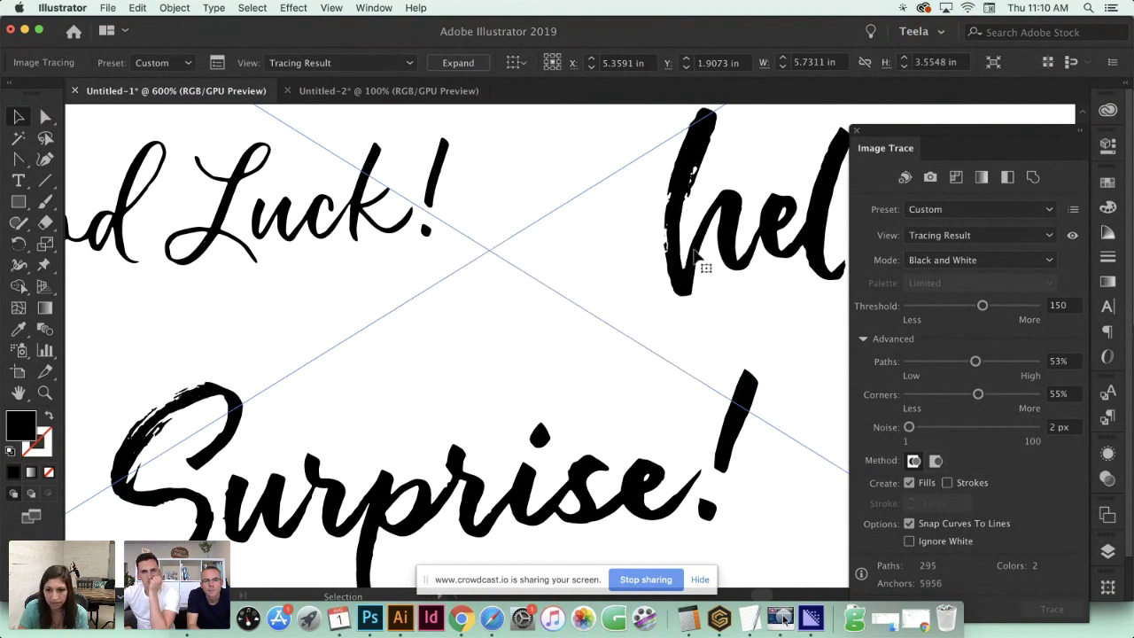
{"action": "left_click", "coordinate": [984, 430]}
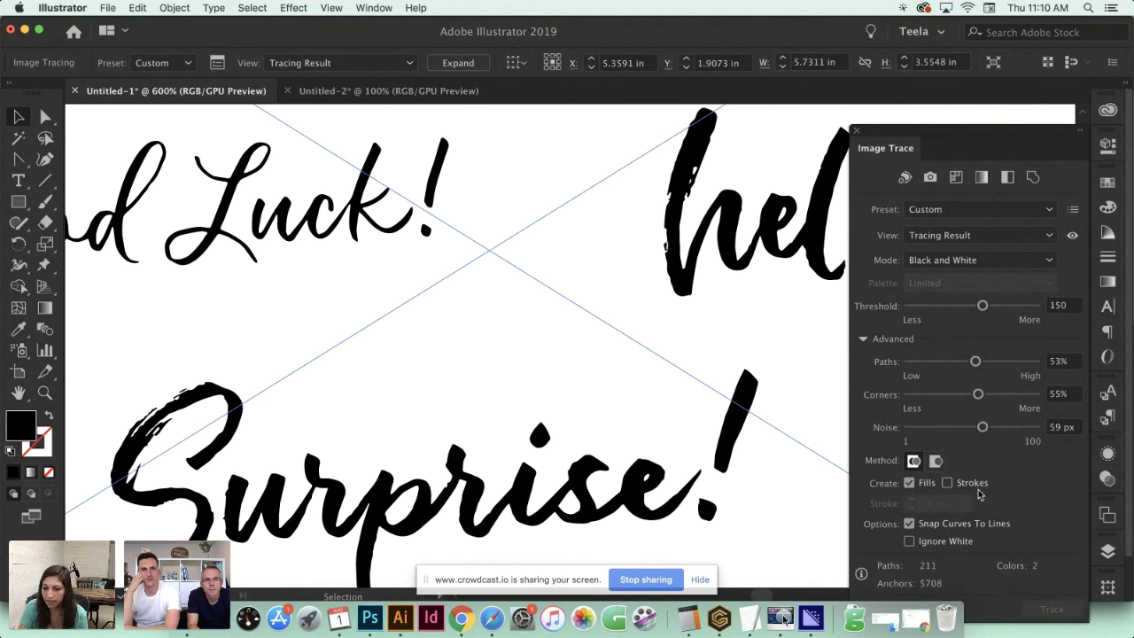
Turn on Ignore White for the trace and expand the tracing result into editable vector paths
{"action": "left_click", "coordinate": [910, 541]}
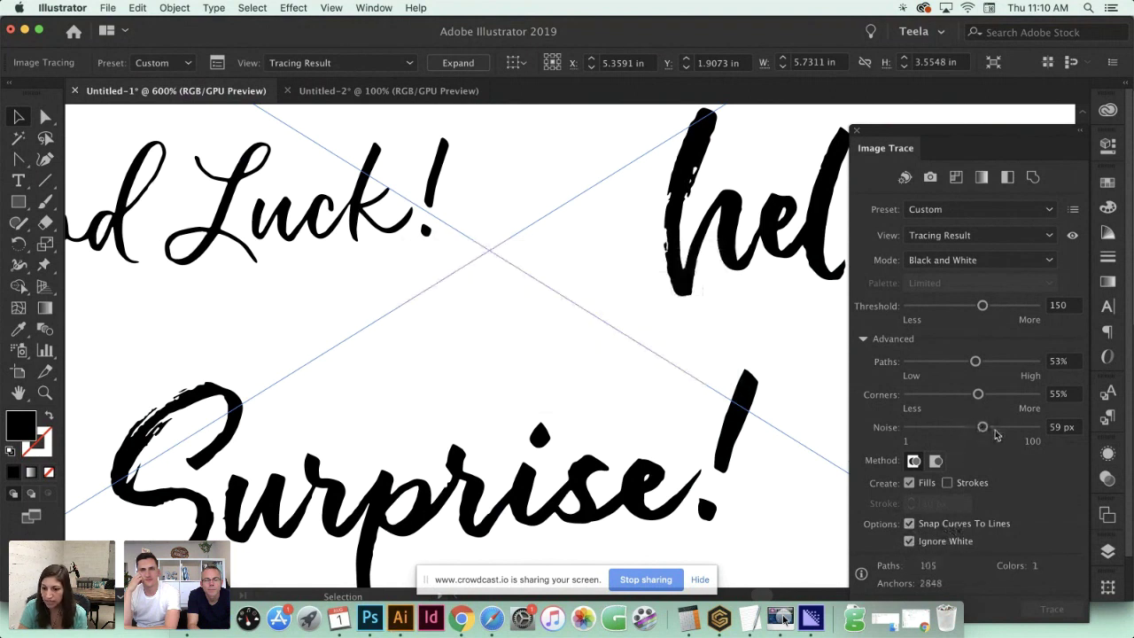
{"action": "left_click_drag", "start_coordinate": [966, 143], "coordinate": [968, 101]}
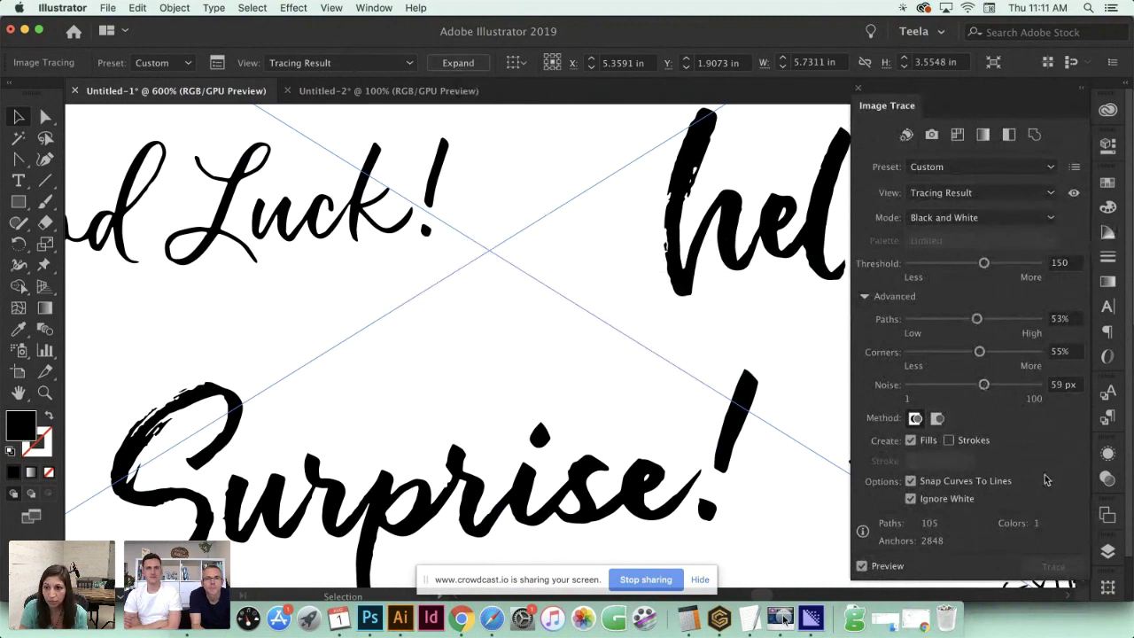
{"action": "left_click", "coordinate": [927, 168]}
{"action": "left_click", "coordinate": [929, 173]}
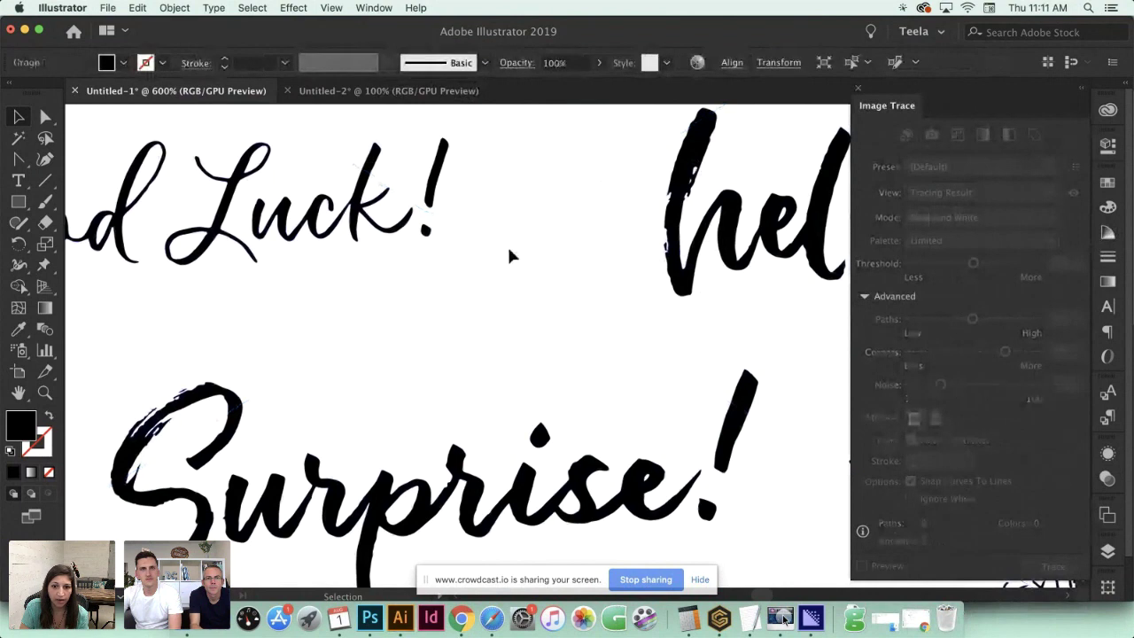
Close the Image Trace panel
{"action": "key", "text": "super+minus"}
{"action": "key", "text": "super+minus"}
{"action": "key", "text": "super+minus"}
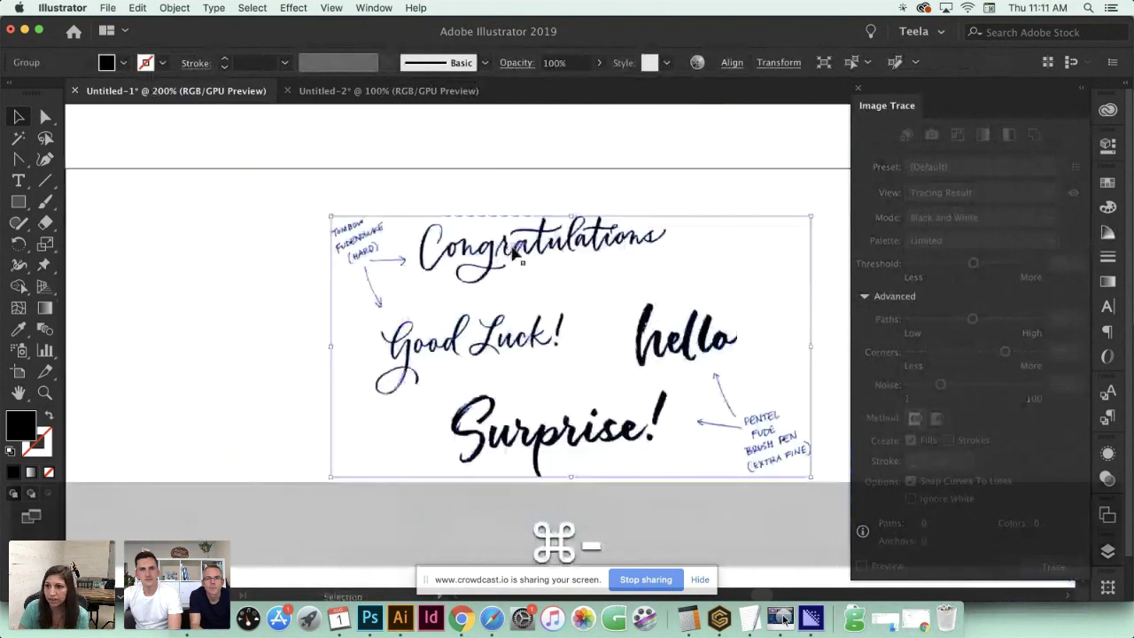
{"action": "left_click", "coordinate": [858, 88]}
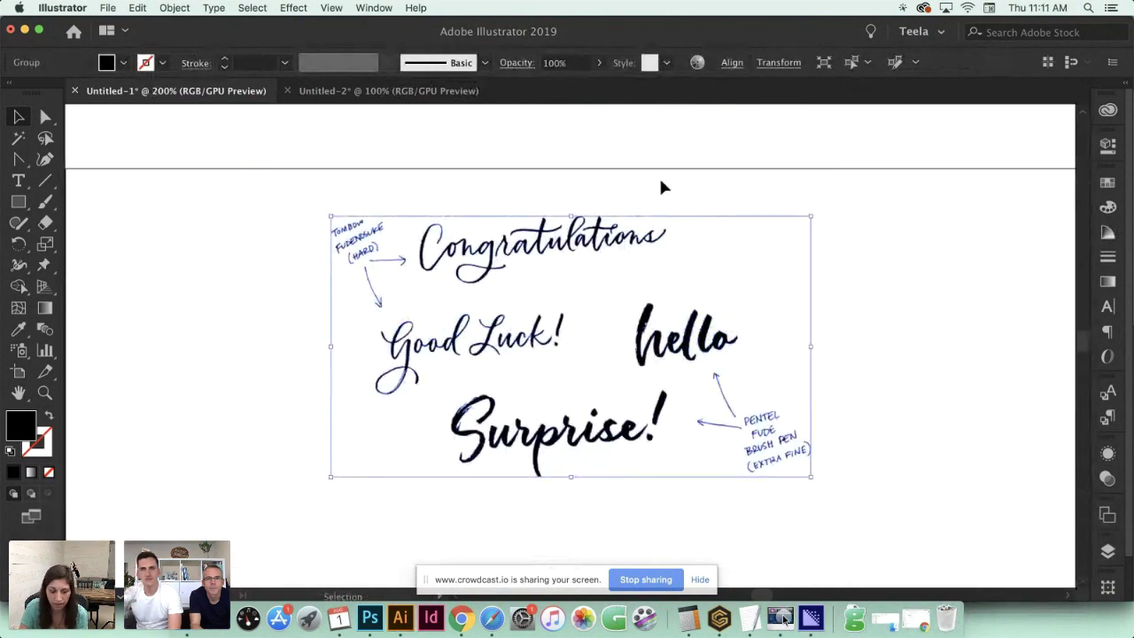
Examine the expanded lettering's paths in outline view, both unselected and selected, and return to the normal preview
{"action": "key", "text": "super"}
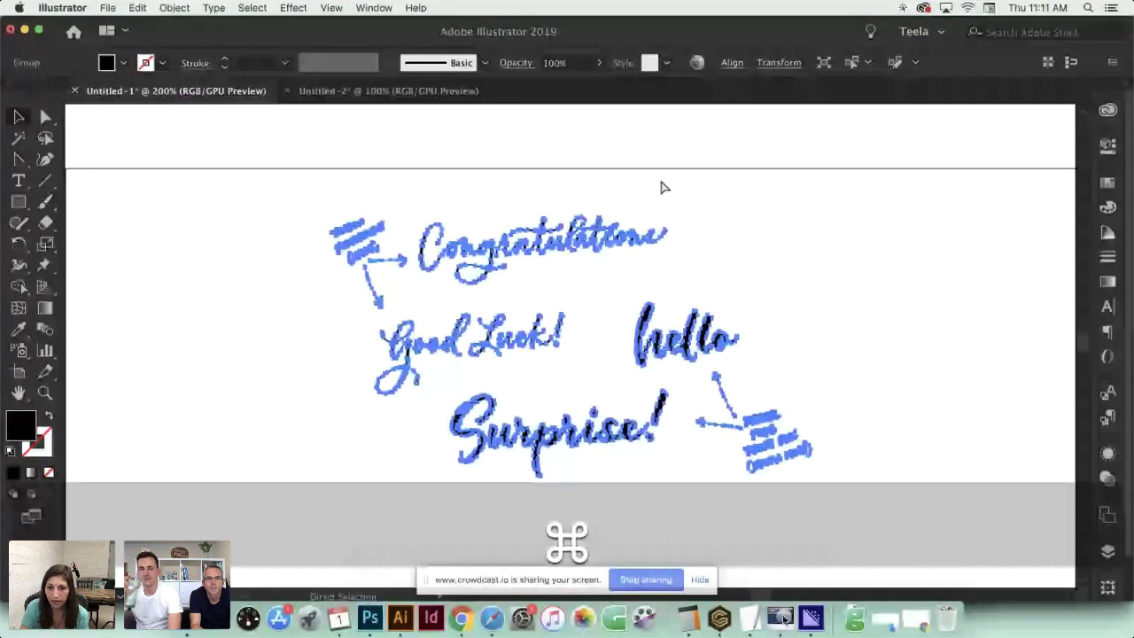
{"action": "key", "text": "super+equal"}
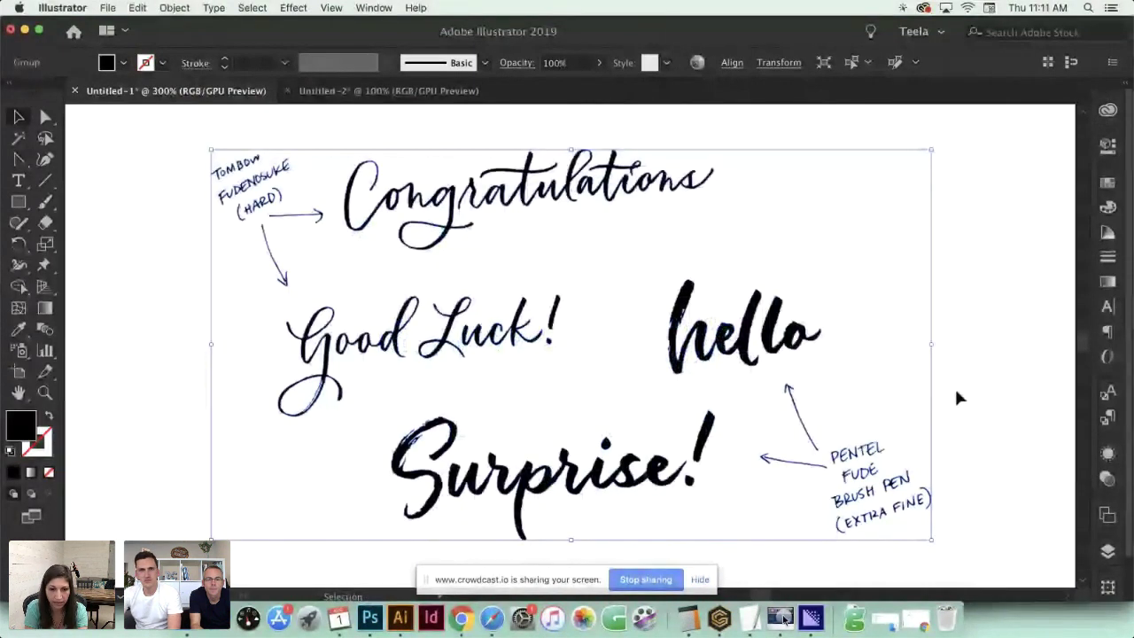
{"action": "key", "text": "super+y"}
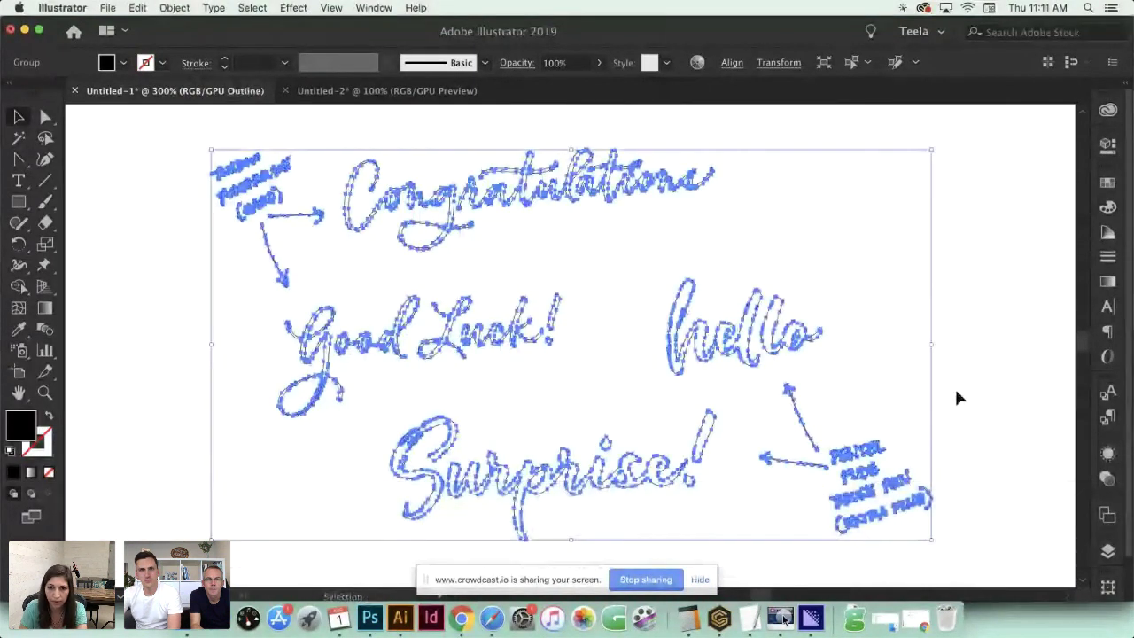
{"action": "left_click", "coordinate": [969, 396]}
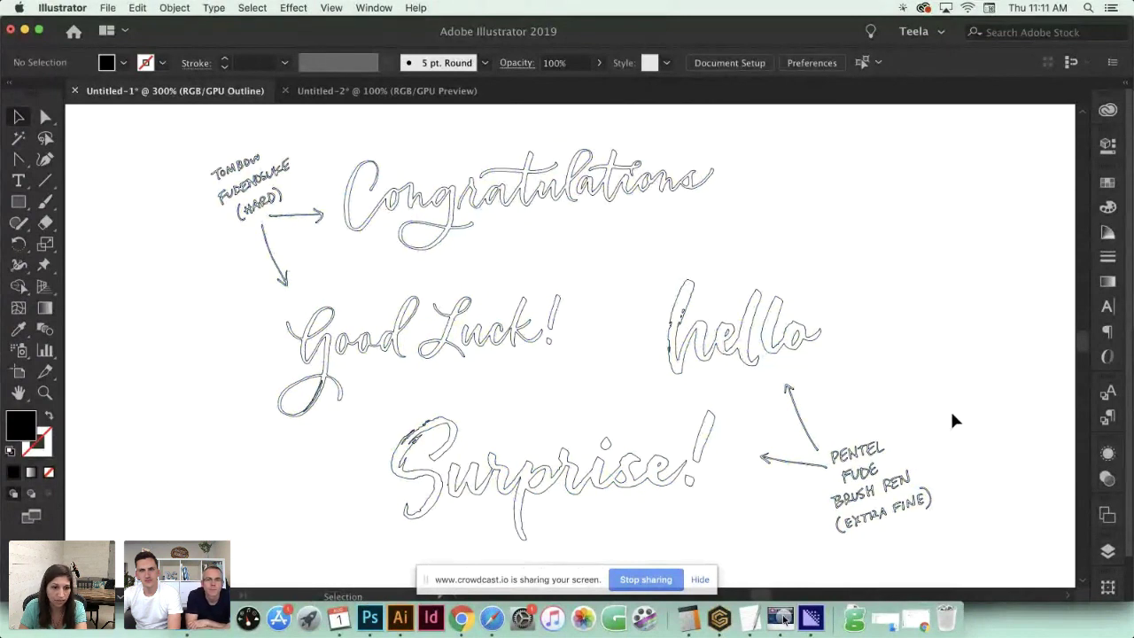
{"action": "left_click", "coordinate": [735, 347]}
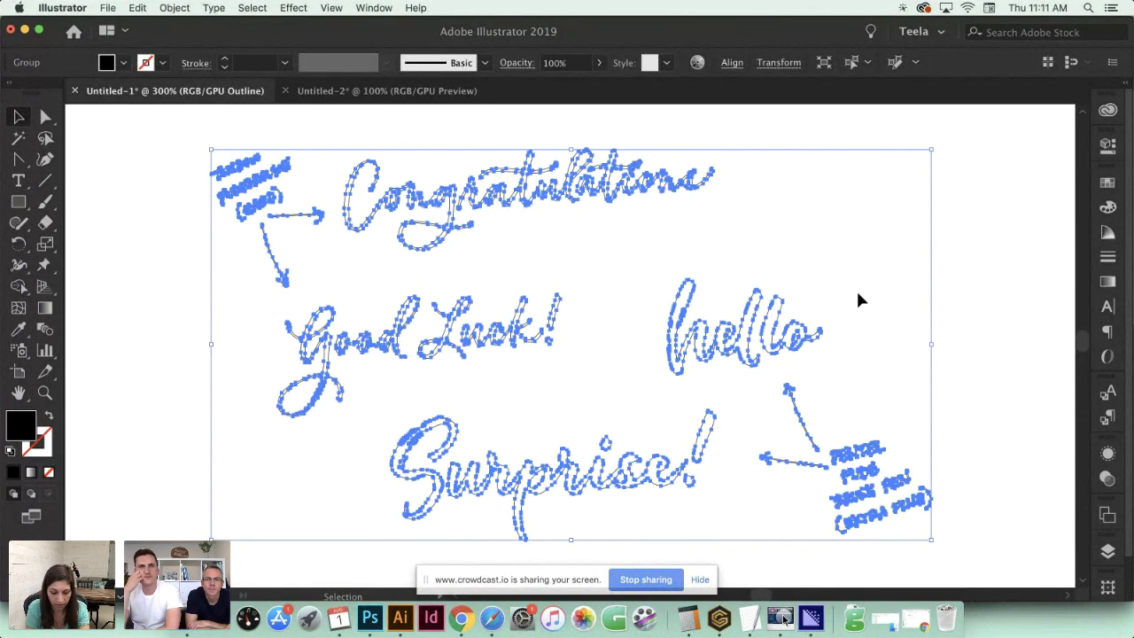
{"action": "key", "text": "super+y"}
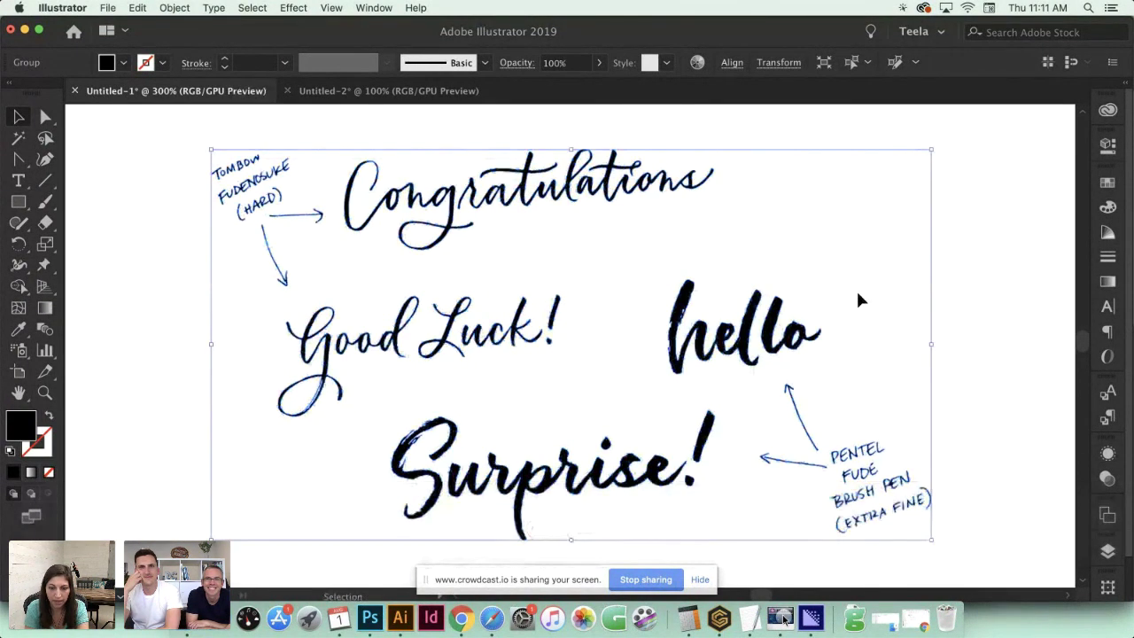
Ungroup the expanded lettering and check that its individual letters can be selected separately, leaving nothing selected
{"action": "key", "text": "shift+super+g"}
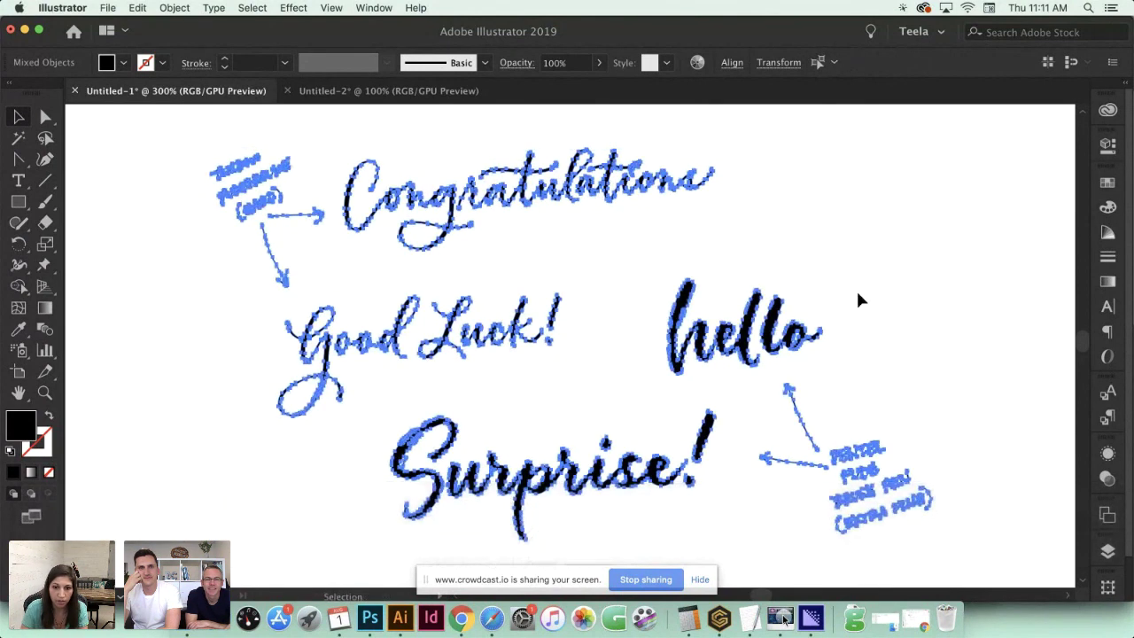
{"action": "left_click", "coordinate": [857, 292]}
{"action": "left_click", "coordinate": [978, 296]}
{"action": "left_click", "coordinate": [746, 341]}
{"action": "left_click", "coordinate": [780, 331]}
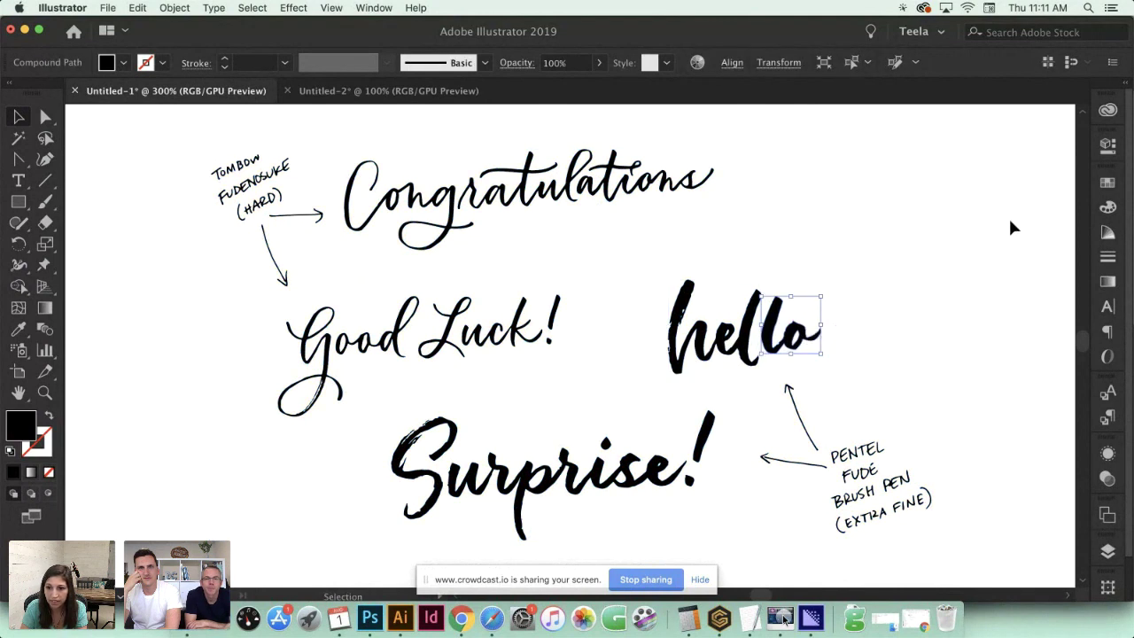
{"action": "left_click", "coordinate": [924, 220]}
{"action": "left_click_drag", "start_coordinate": [425, 134], "coordinate": [1013, 525]}
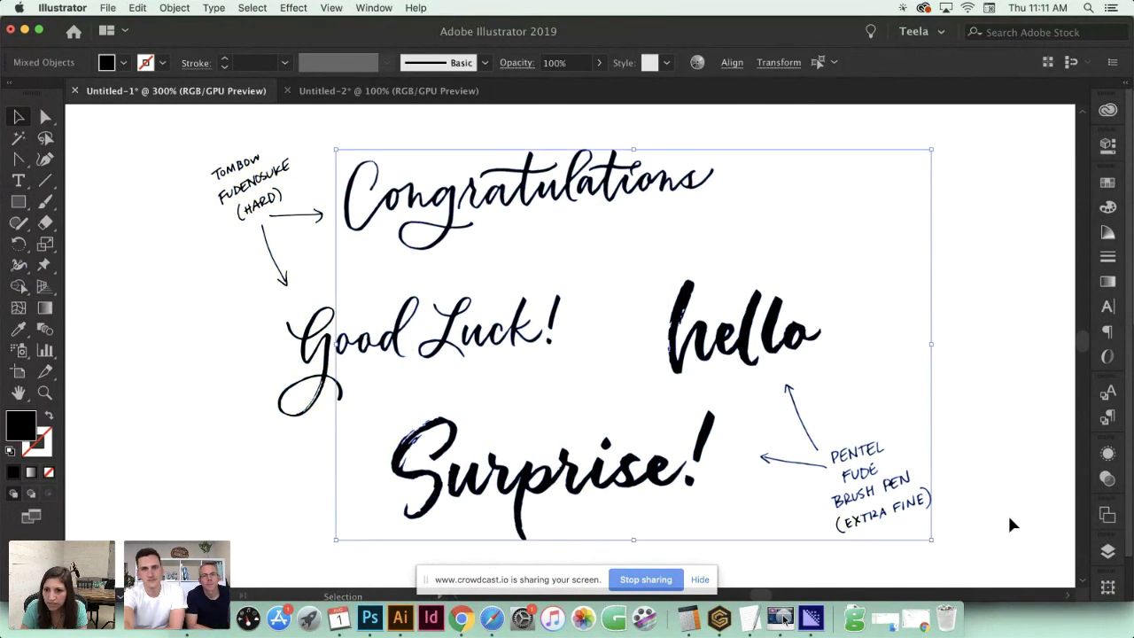
{"action": "left_click", "coordinate": [936, 291]}
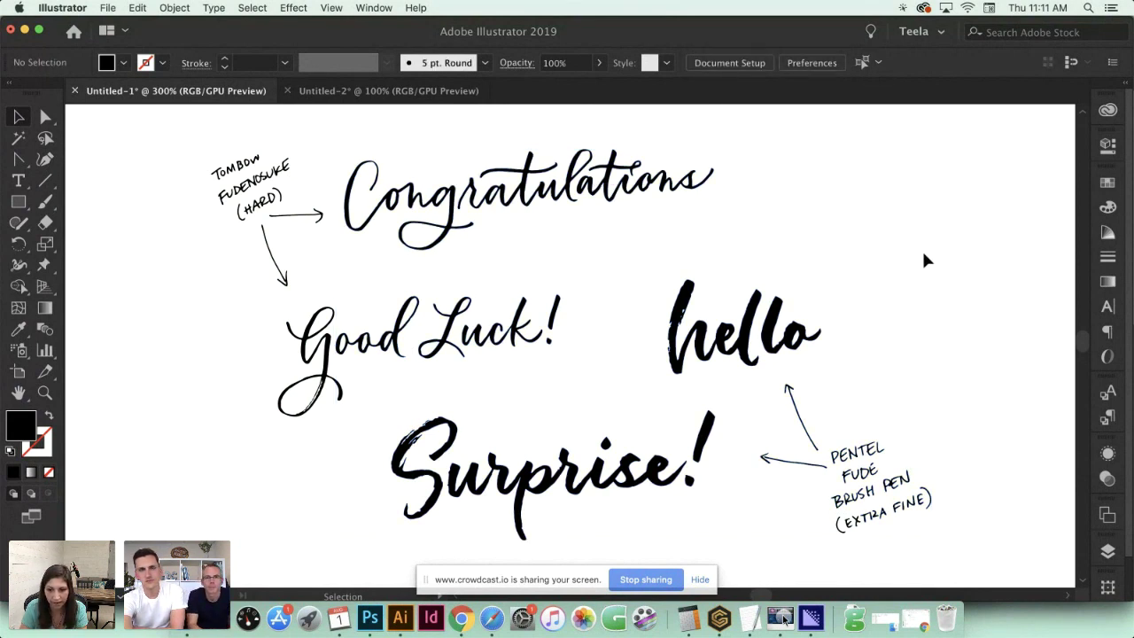
Compare the vectorized brush-marker lettering with the placed grayscale watercolor lettering image below it
{"action": "left_click_drag", "start_coordinate": [567, 417], "coordinate": [679, 377]}
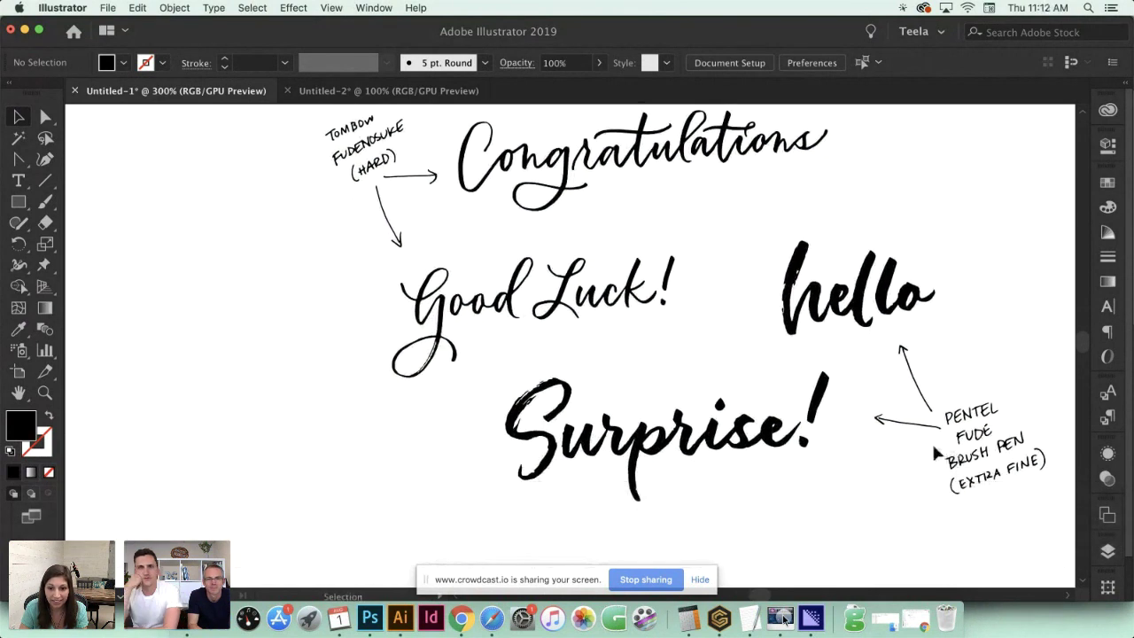
{"action": "key", "text": "space"}
{"action": "left_click_drag", "start_coordinate": [869, 467], "coordinate": [802, 461]}
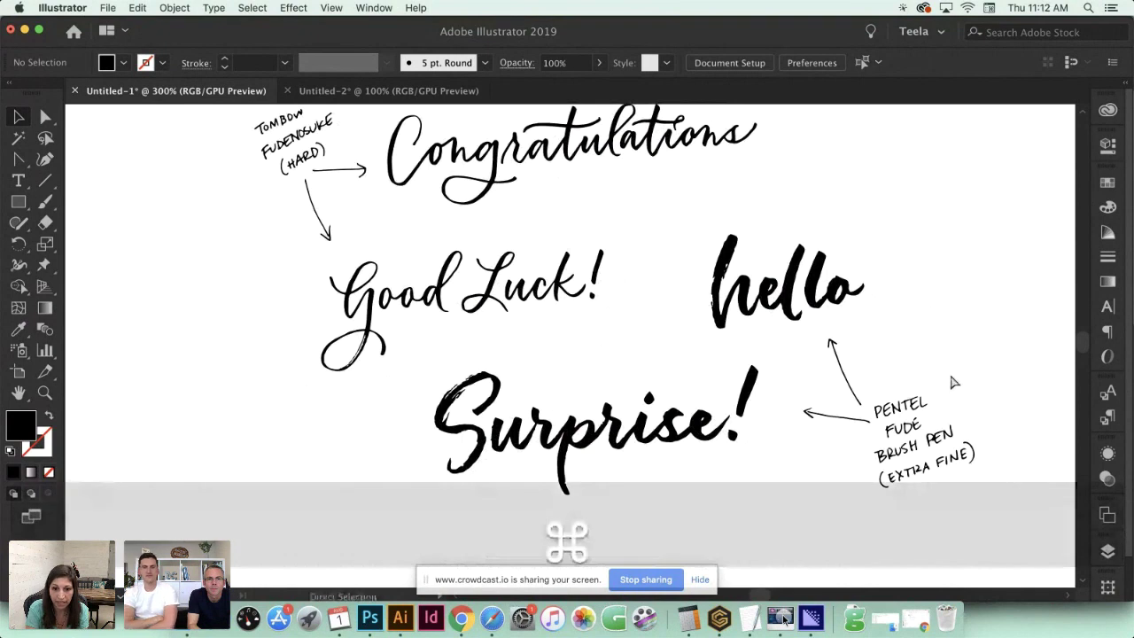
{"action": "key", "text": "super+minus"}
{"action": "key", "text": "space"}
{"action": "left_click_drag", "start_coordinate": [870, 444], "coordinate": [879, 314]}
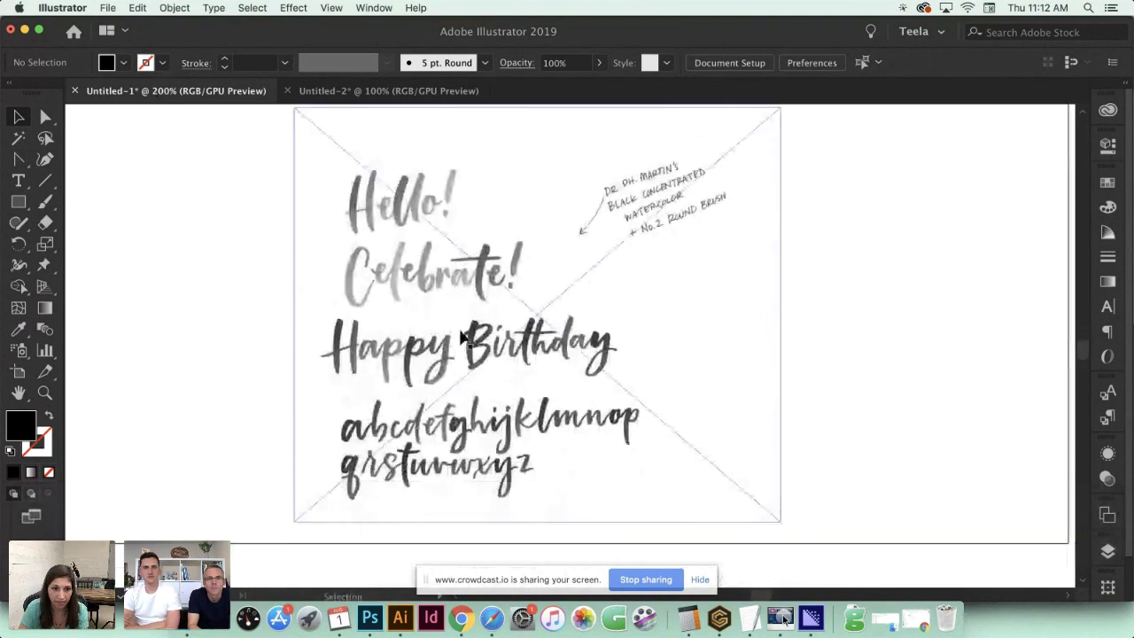
{"action": "key", "text": "space"}
{"action": "left_click_drag", "start_coordinate": [535, 282], "coordinate": [594, 274]}
{"action": "key", "text": "super+minus"}
{"action": "key", "text": "super+minus"}
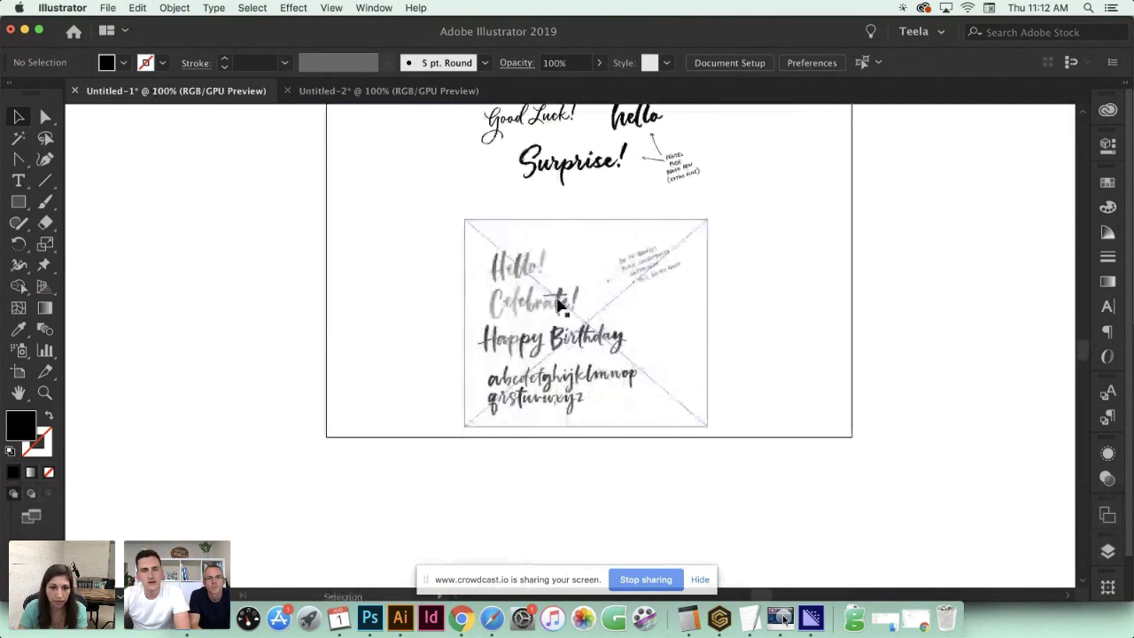
{"action": "left_click_drag", "start_coordinate": [630, 331], "coordinate": [169, 316]}
{"action": "left_click", "coordinate": [757, 324]}
{"action": "key", "text": "super+equal"}
{"action": "key", "text": "super+equal"}
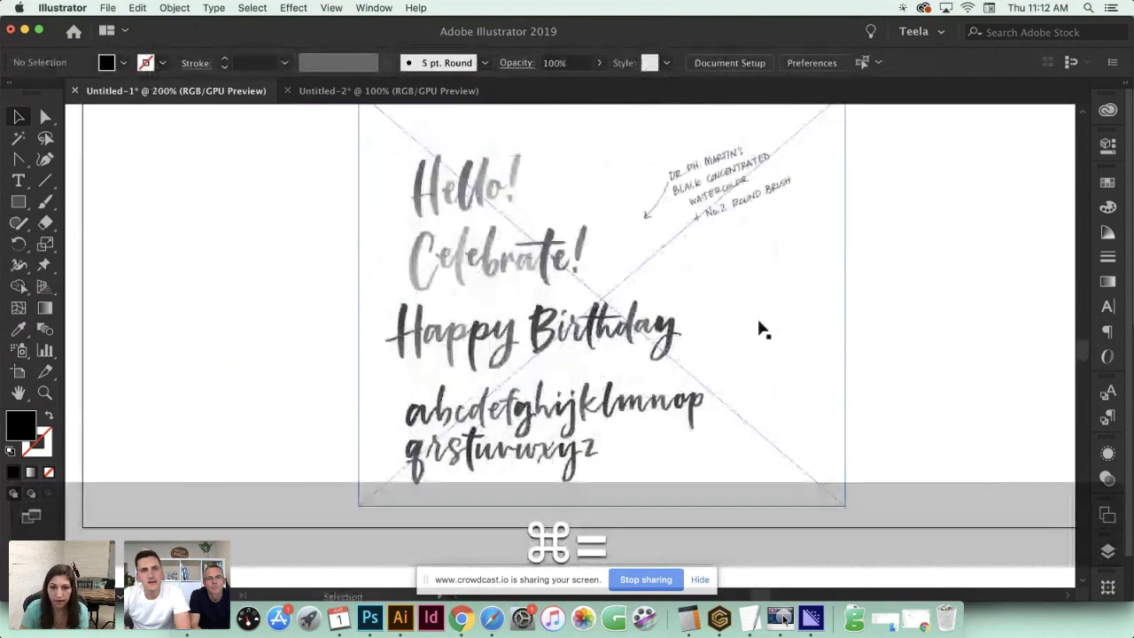
{"action": "left_click_drag", "start_coordinate": [823, 313], "coordinate": [747, 324]}
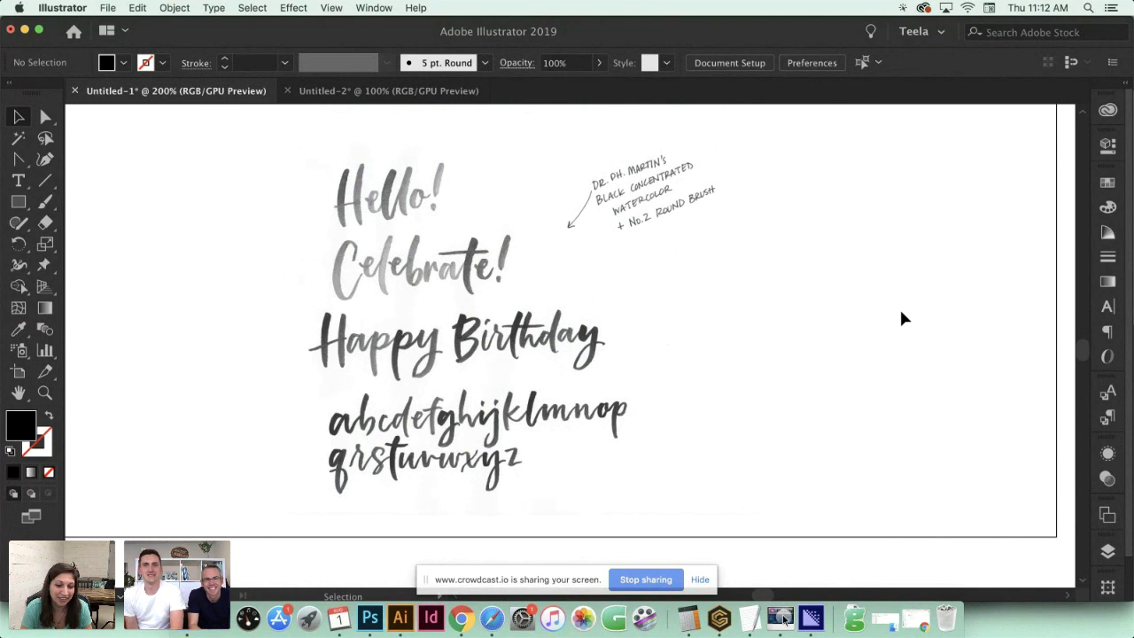
{"action": "scroll", "coordinate": [877, 336], "scroll_direction": "up", "scroll_amount": 5}
{"action": "scroll", "coordinate": [868, 359], "scroll_direction": "up", "scroll_amount": 5}
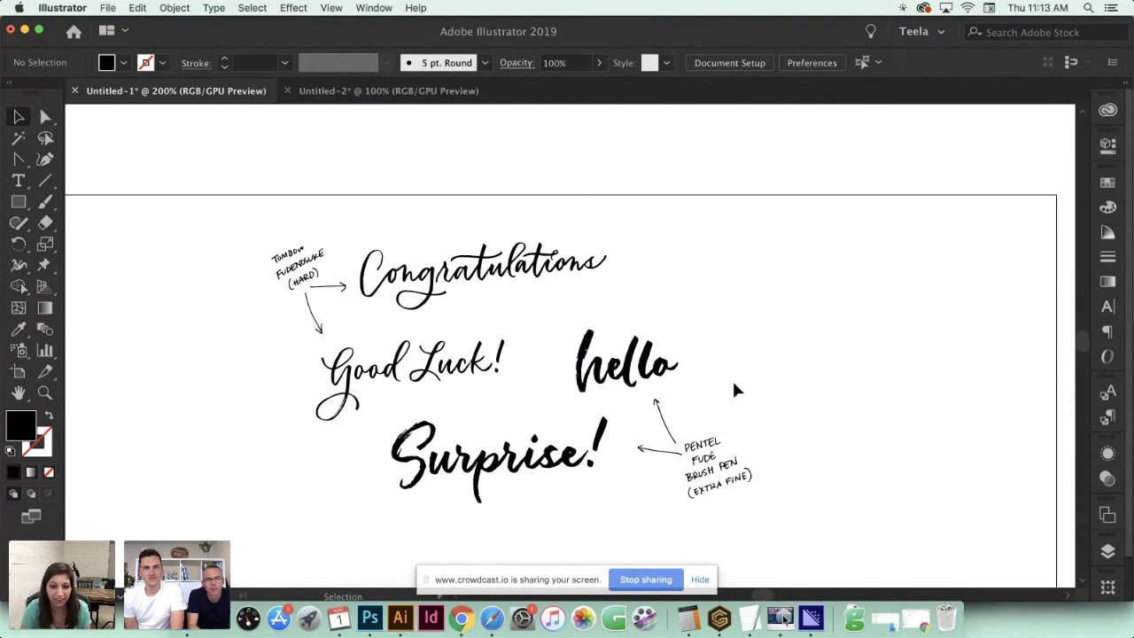
{"action": "scroll", "coordinate": [734, 388], "scroll_direction": "down", "scroll_amount": 1}
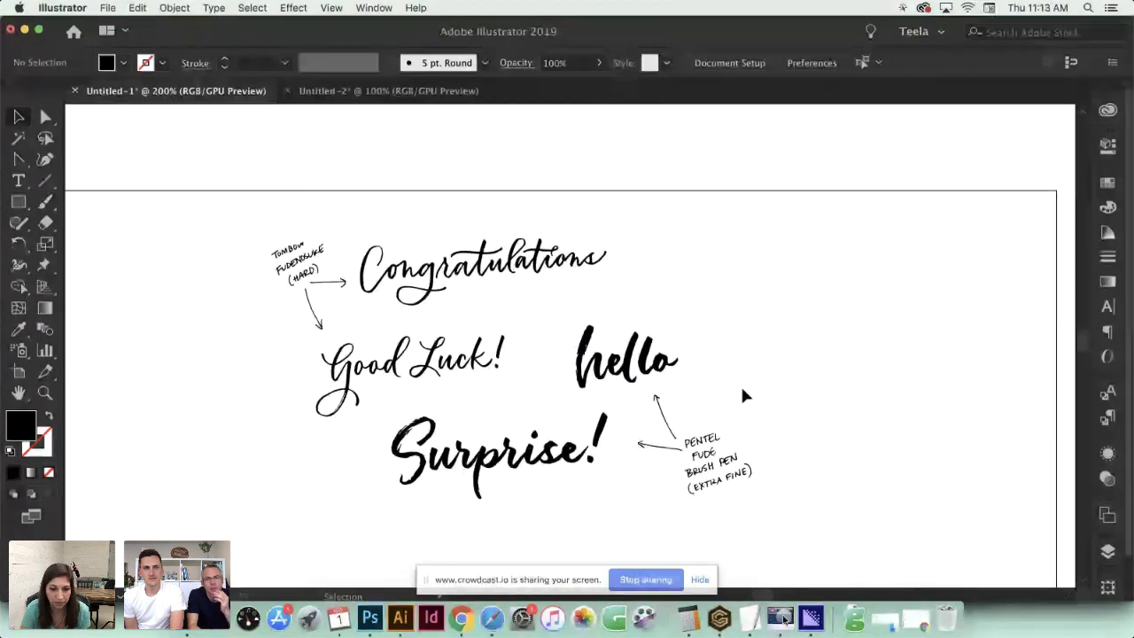
Run Image Trace on the placed watercolor lettering image paintbrush.jpeg, continuing despite its large size
{"action": "scroll", "coordinate": [741, 390], "scroll_direction": "down", "scroll_amount": 5}
{"action": "scroll", "coordinate": [798, 400], "scroll_direction": "down", "scroll_amount": 7}
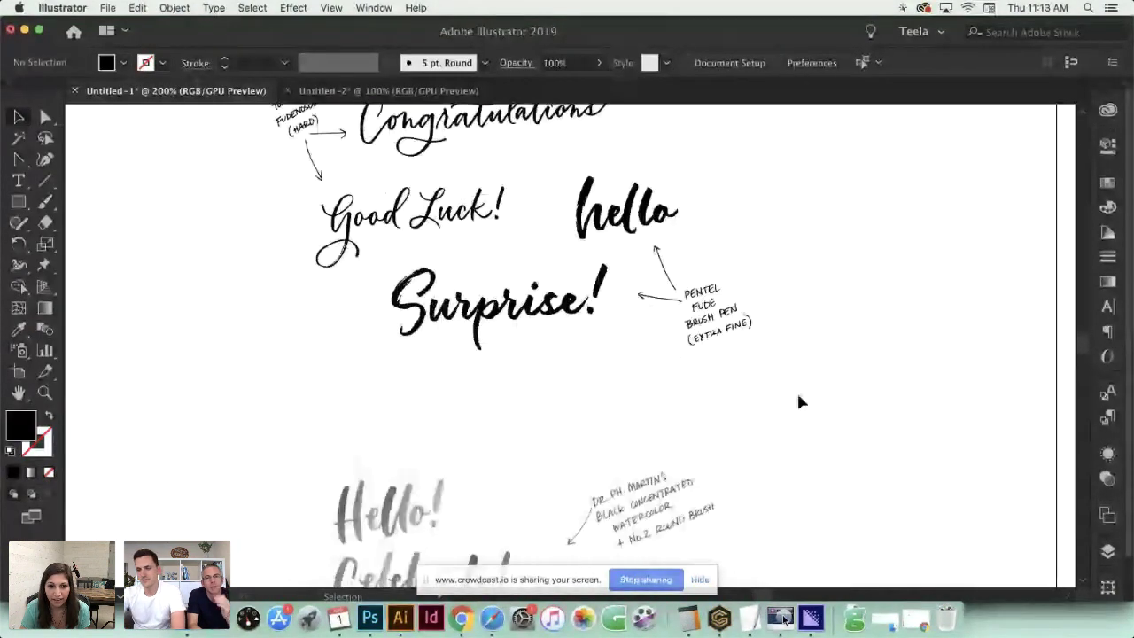
{"action": "scroll", "coordinate": [802, 400], "scroll_direction": "down", "scroll_amount": 6}
{"action": "scroll", "coordinate": [810, 399], "scroll_direction": "down", "scroll_amount": 6}
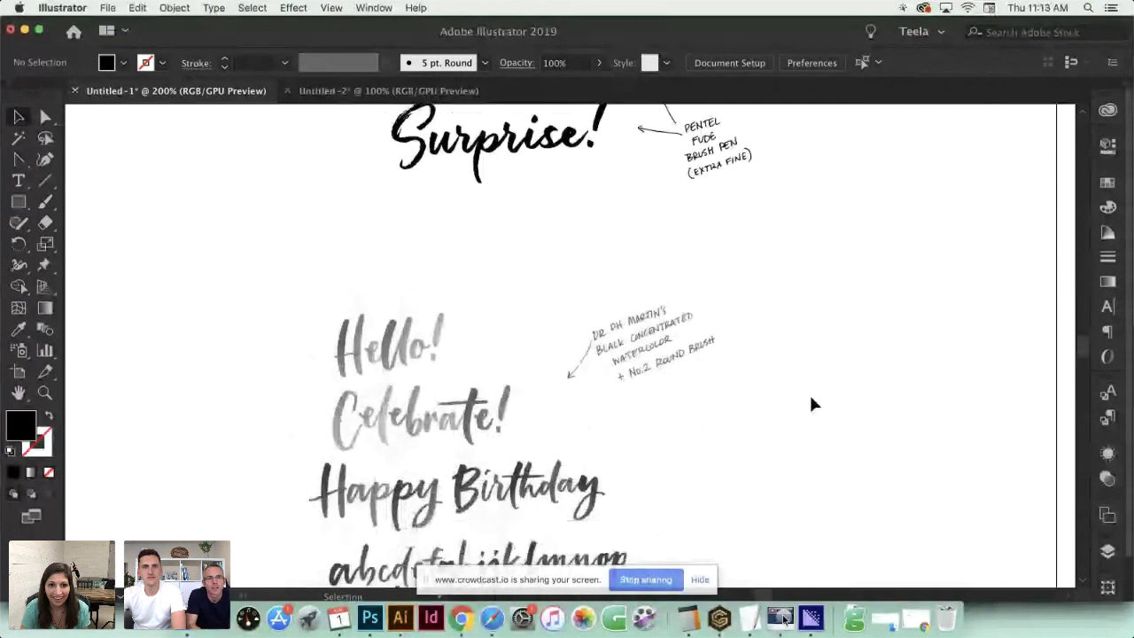
{"action": "scroll", "coordinate": [812, 399], "scroll_direction": "down", "scroll_amount": 2}
{"action": "scroll", "coordinate": [812, 399], "scroll_direction": "up", "scroll_amount": 3}
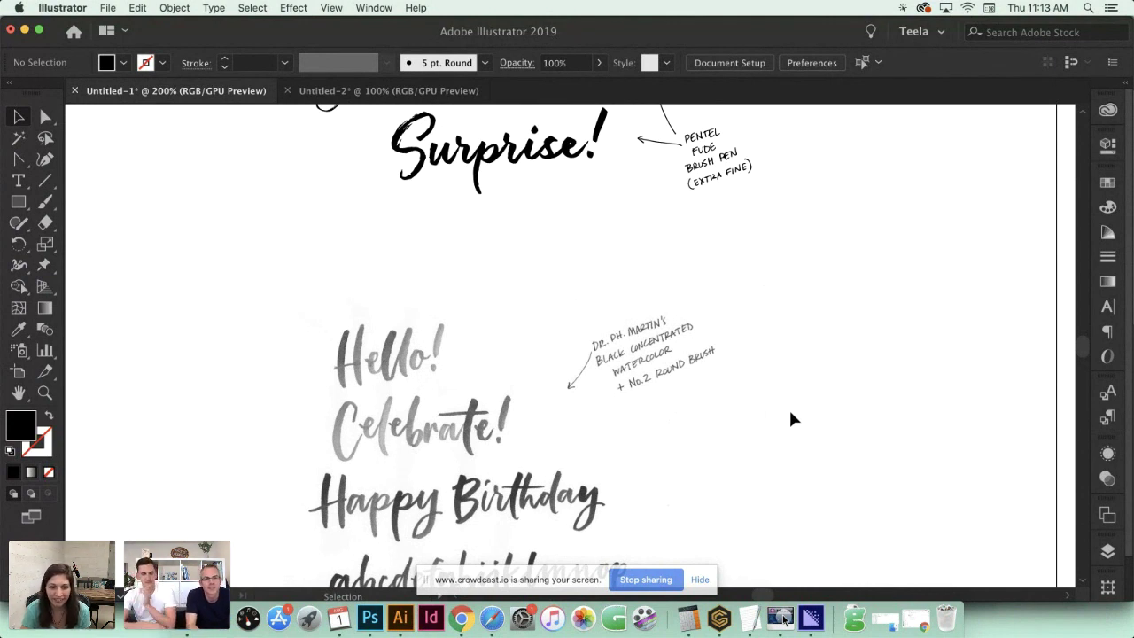
{"action": "scroll", "coordinate": [831, 416], "scroll_direction": "down", "scroll_amount": 5}
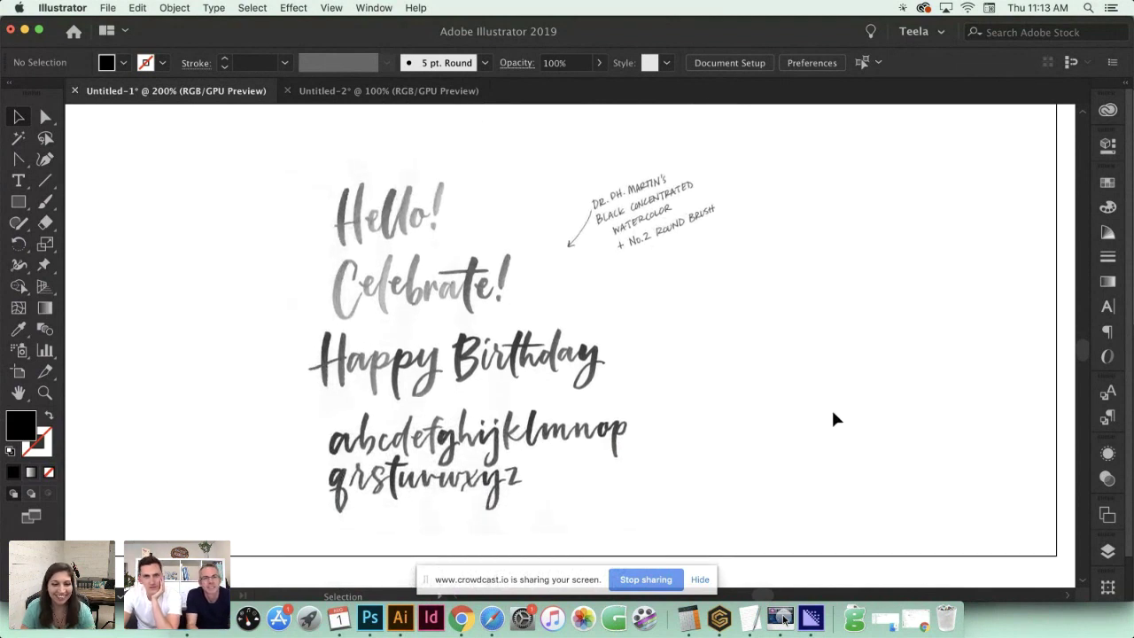
{"action": "left_click", "coordinate": [592, 255]}
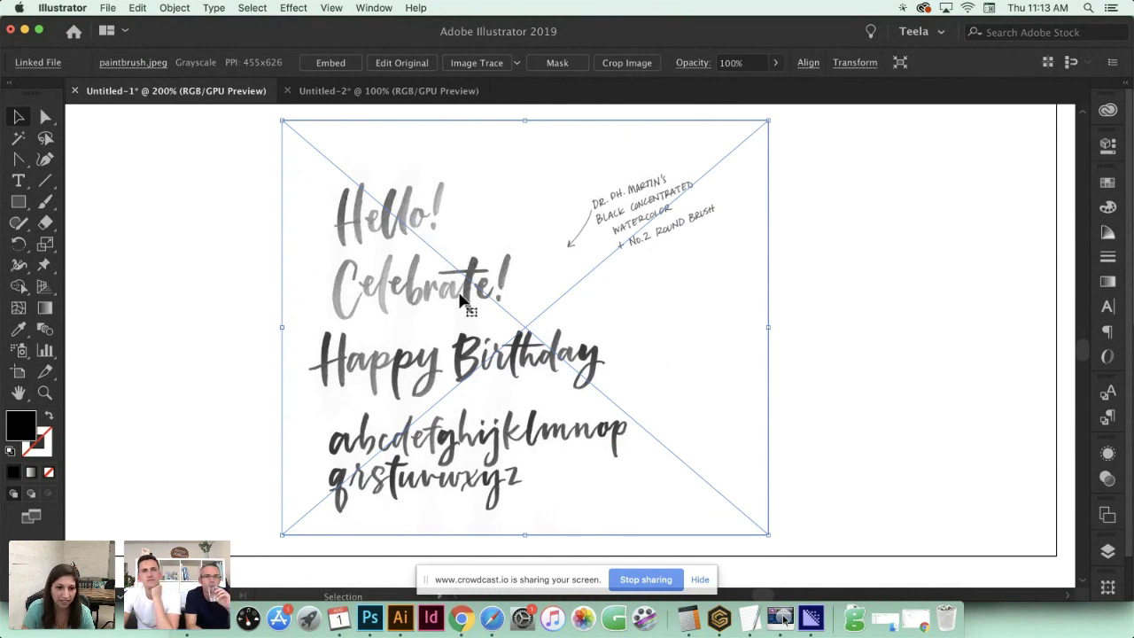
{"action": "left_click", "coordinate": [477, 63]}
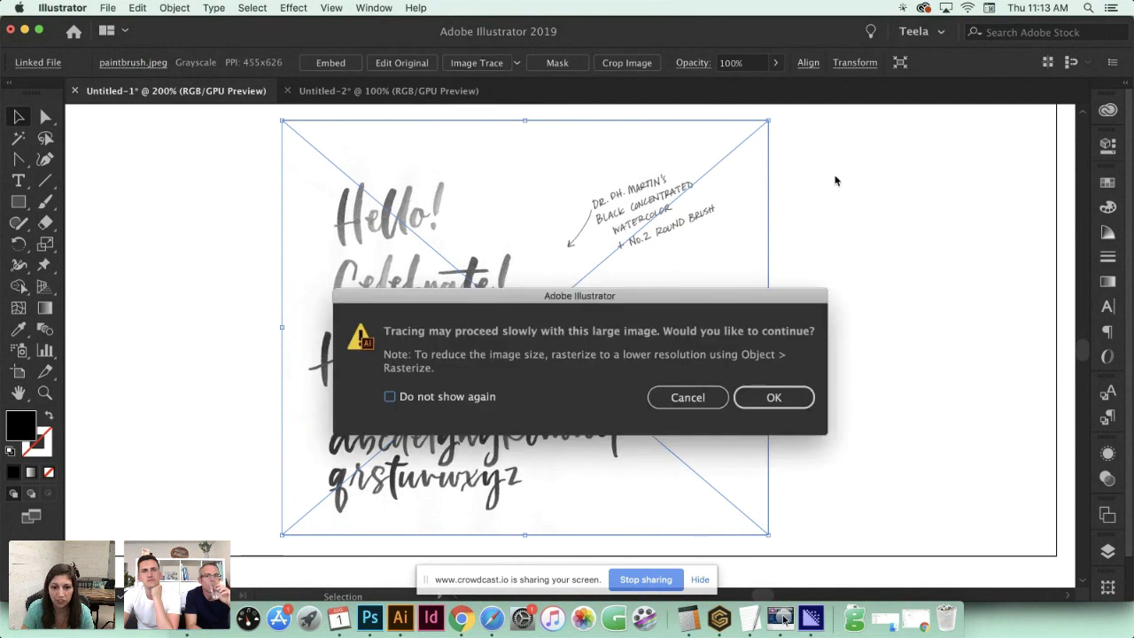
{"action": "left_click", "coordinate": [802, 400]}
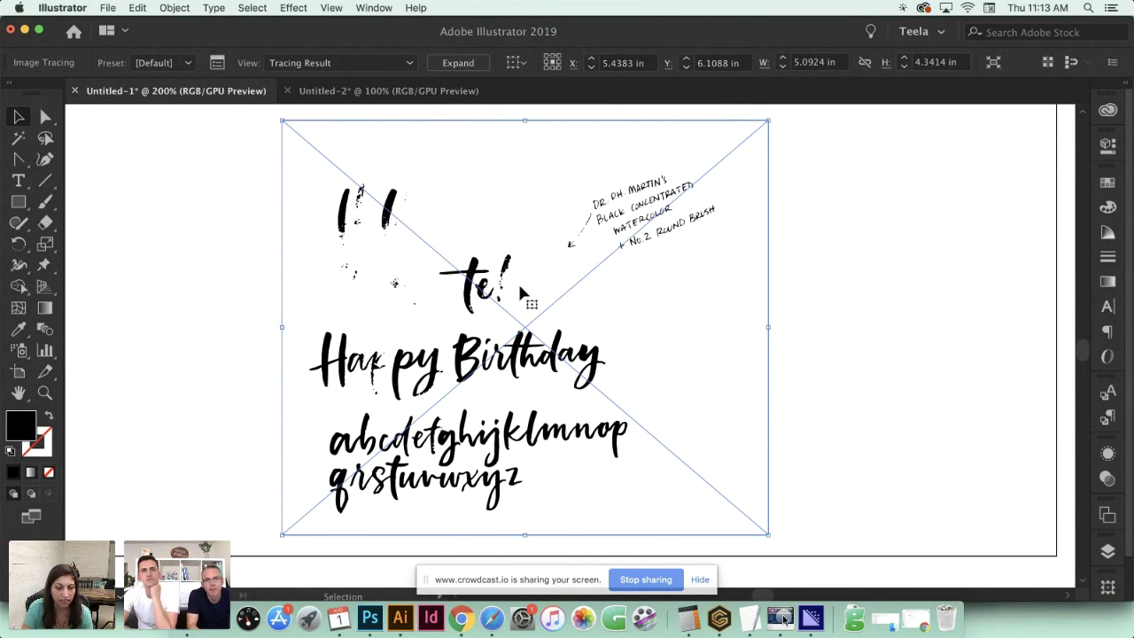
Try Image Trace thresholds of 197, 250 and 141 on the watercolor lettering
{"action": "left_click", "coordinate": [216, 64]}
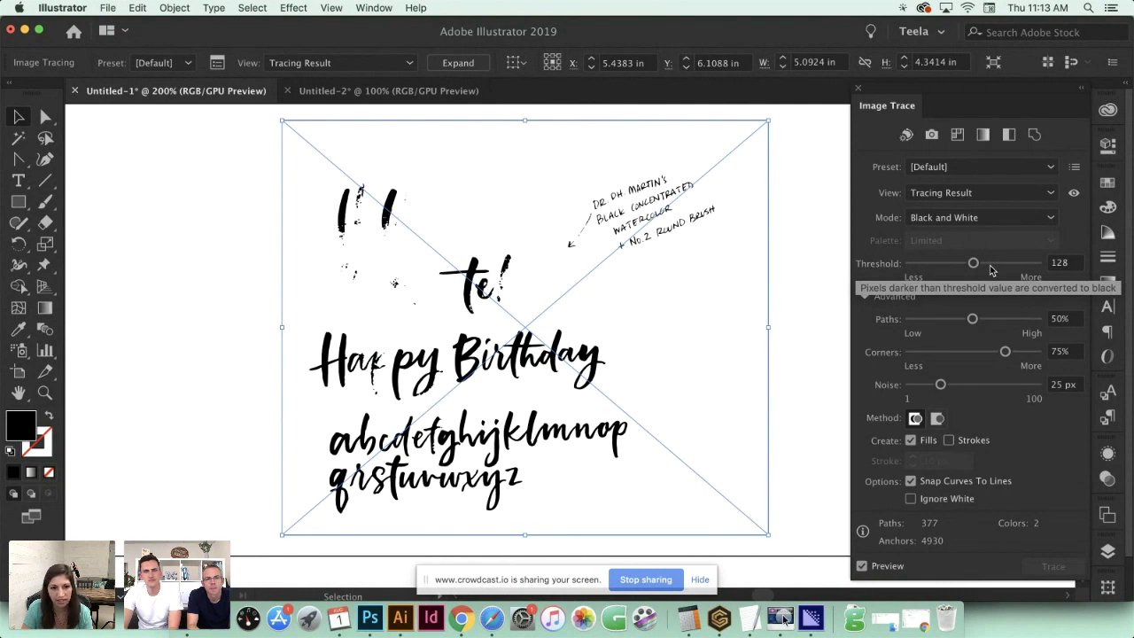
{"action": "left_click", "coordinate": [1009, 265]}
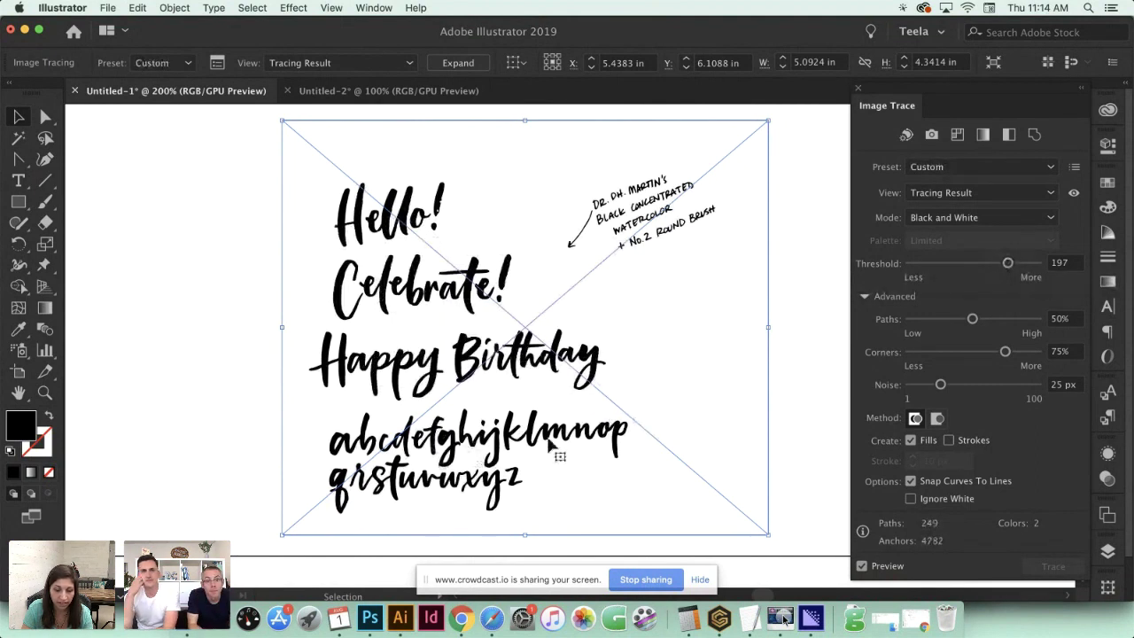
{"action": "left_click", "coordinate": [1034, 264]}
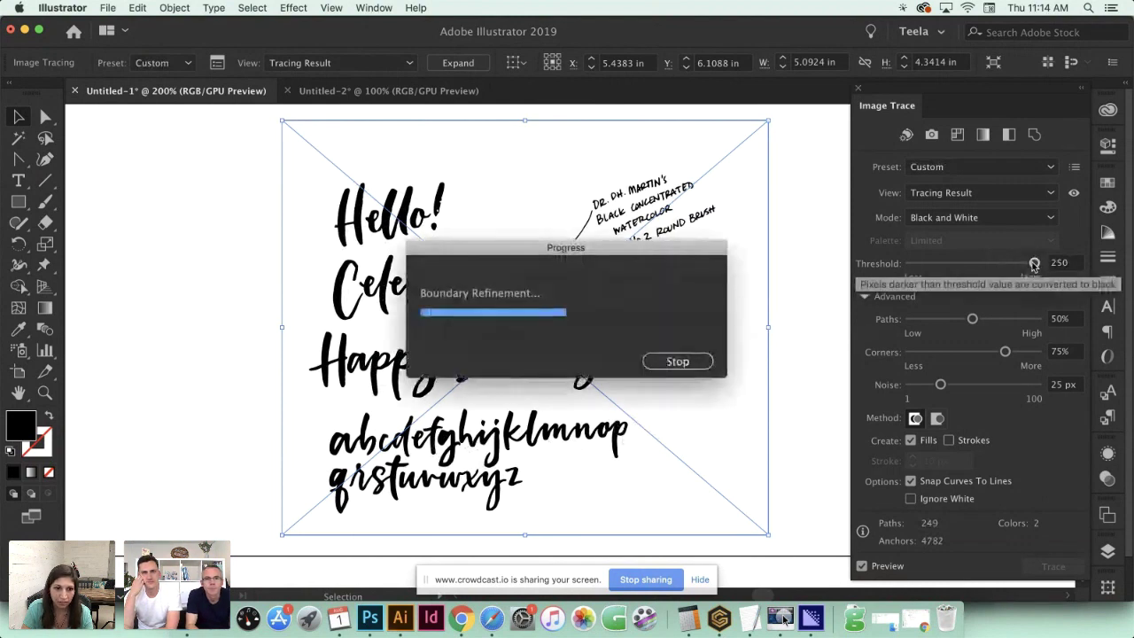
{"action": "left_click_drag", "start_coordinate": [1034, 264], "coordinate": [979, 264]}
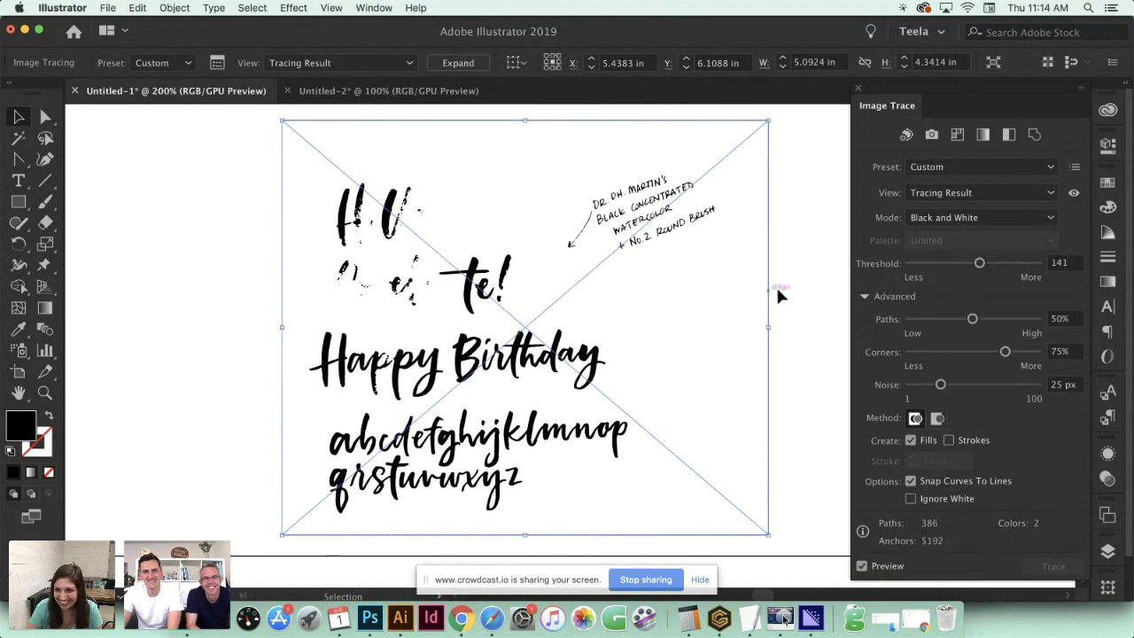
Delete the traced watercolor lettering image from the artboard
{"action": "left_click", "coordinate": [784, 180]}
{"action": "left_click", "coordinate": [572, 282]}
{"action": "key", "text": "BackSpace"}
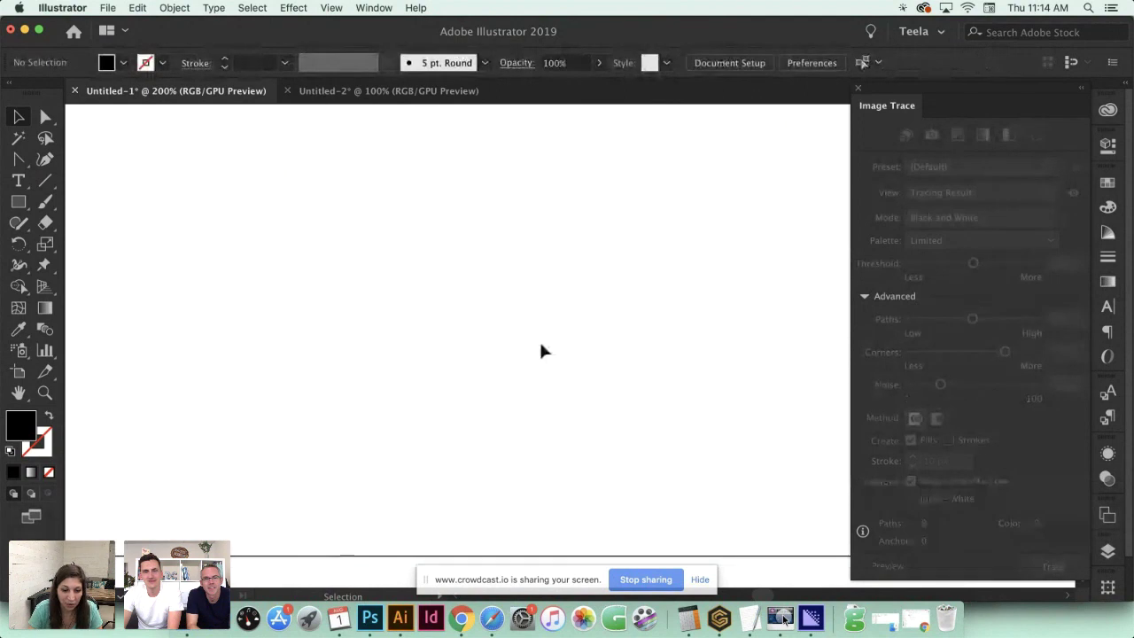
Switch to Photoshop and show the whole paintbrush.jpeg document at 50% zoom
{"action": "left_click", "coordinate": [373, 618]}
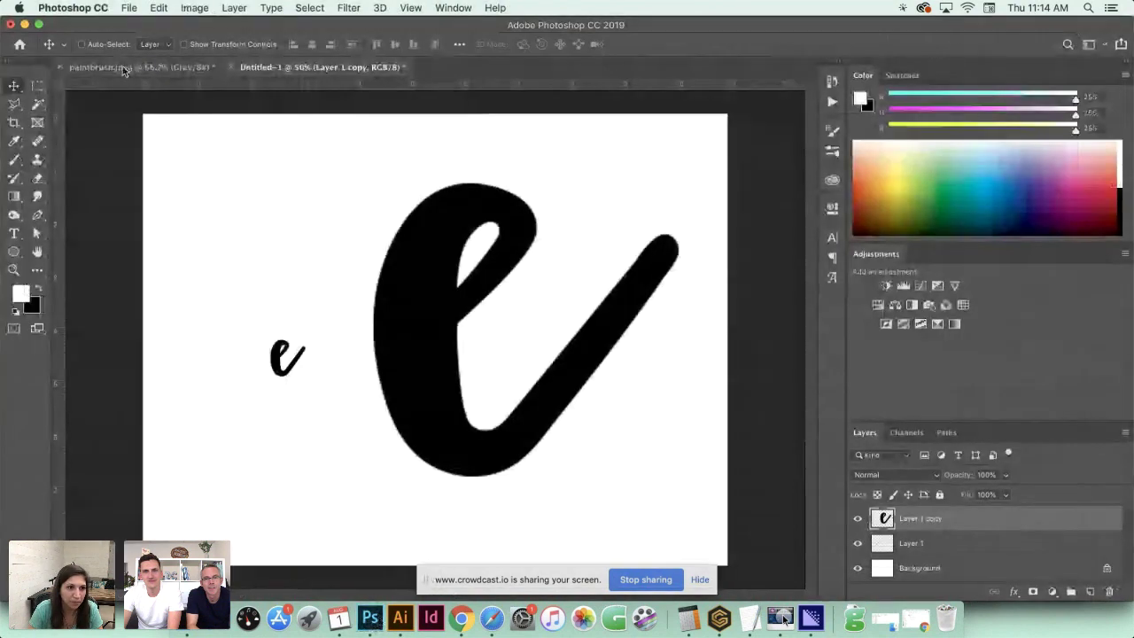
{"action": "left_click", "coordinate": [142, 66]}
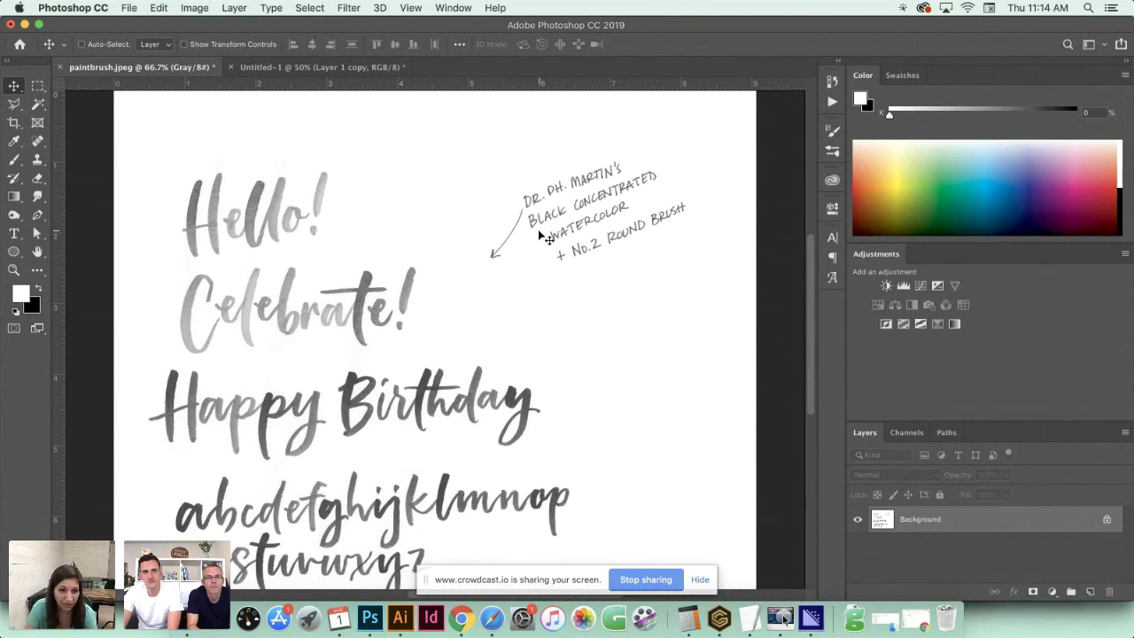
{"action": "key", "text": "super+minus"}
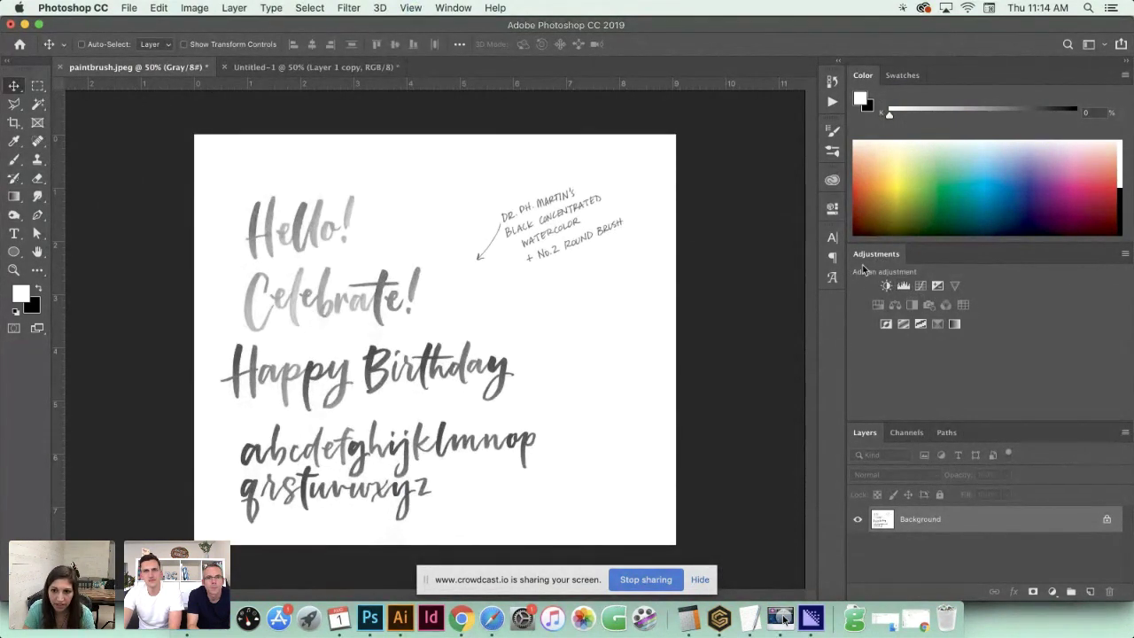
{"action": "left_click", "coordinate": [452, 8]}
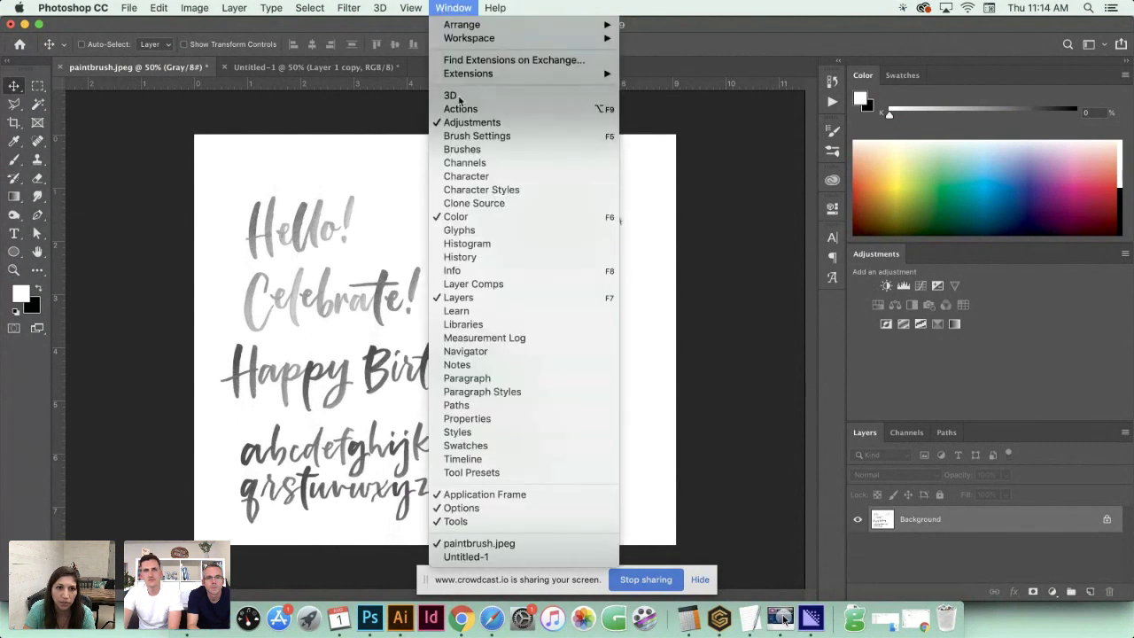
{"action": "left_click", "coordinate": [718, 146]}
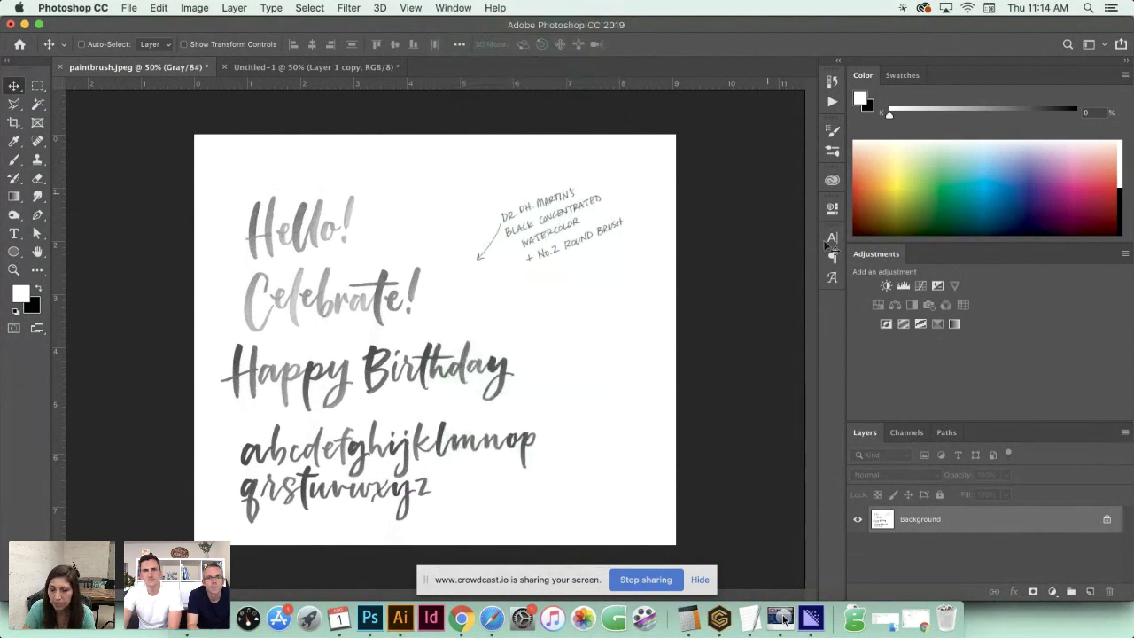
Add a Levels adjustment layer to the watercolor lettering with black input 135 and white input 244
{"action": "left_click", "coordinate": [902, 286]}
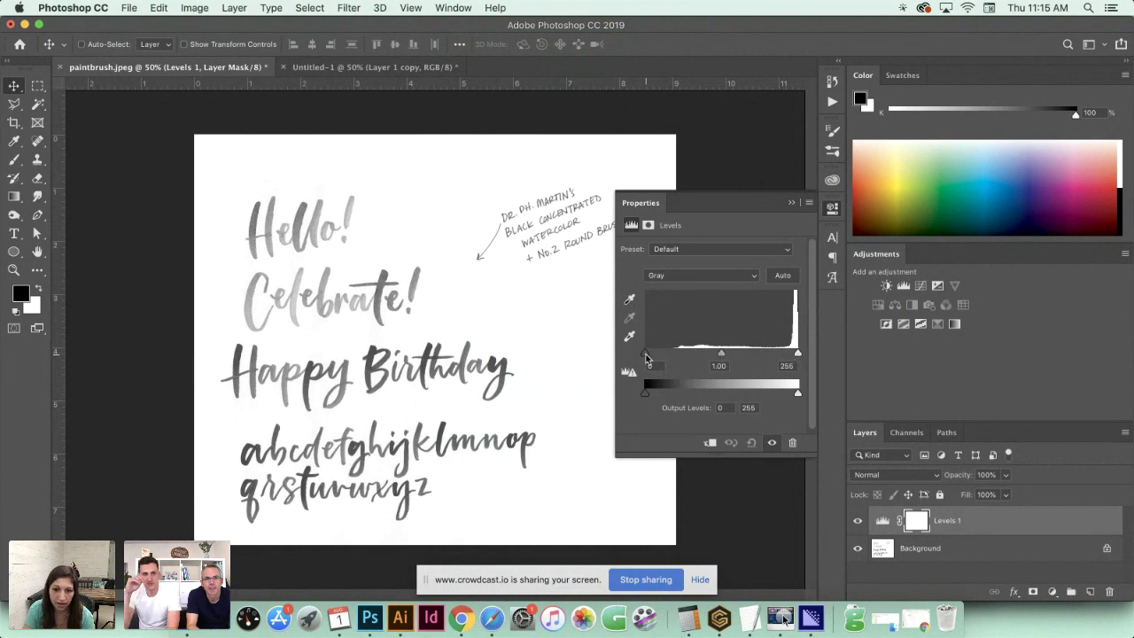
{"action": "left_click_drag", "start_coordinate": [645, 352], "coordinate": [696, 359]}
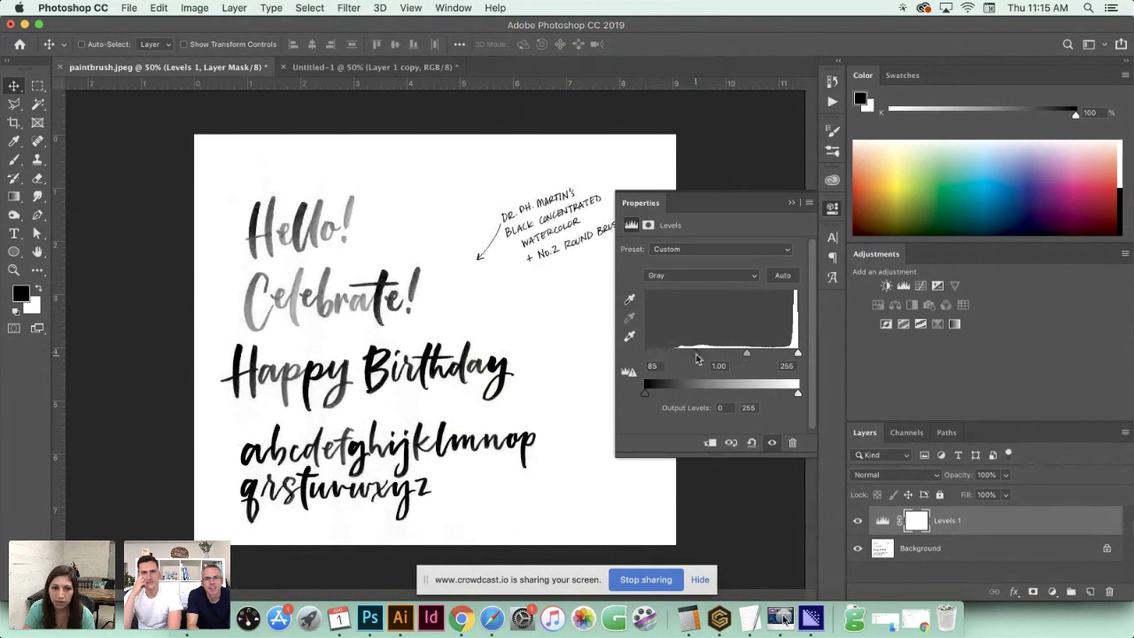
{"action": "left_click_drag", "start_coordinate": [797, 353], "coordinate": [775, 356]}
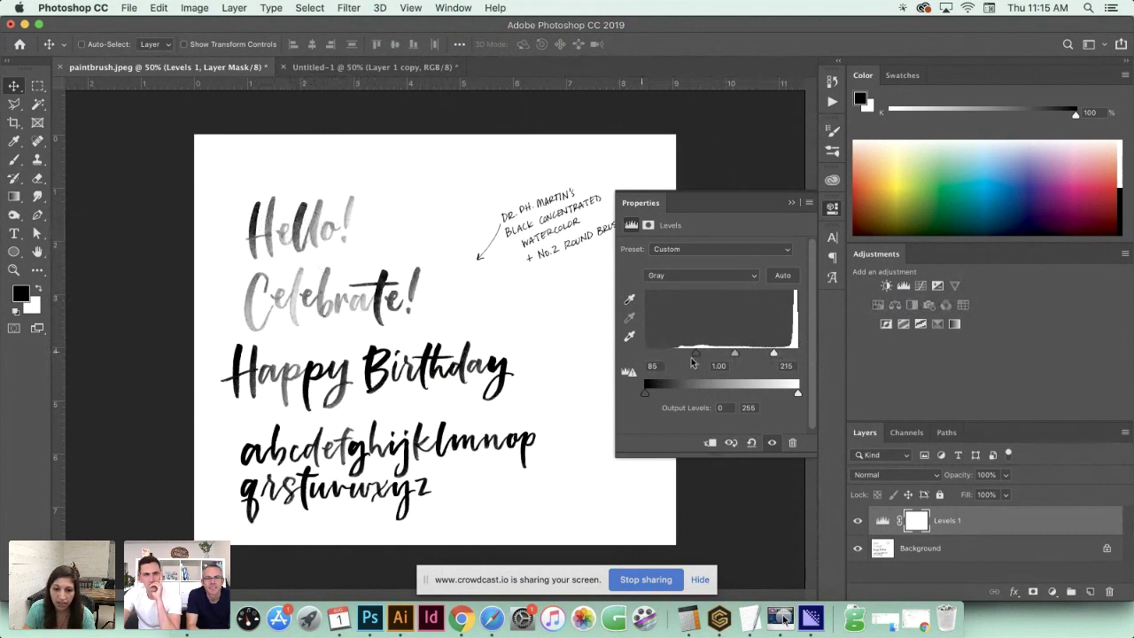
{"action": "left_click_drag", "start_coordinate": [775, 356], "coordinate": [793, 355]}
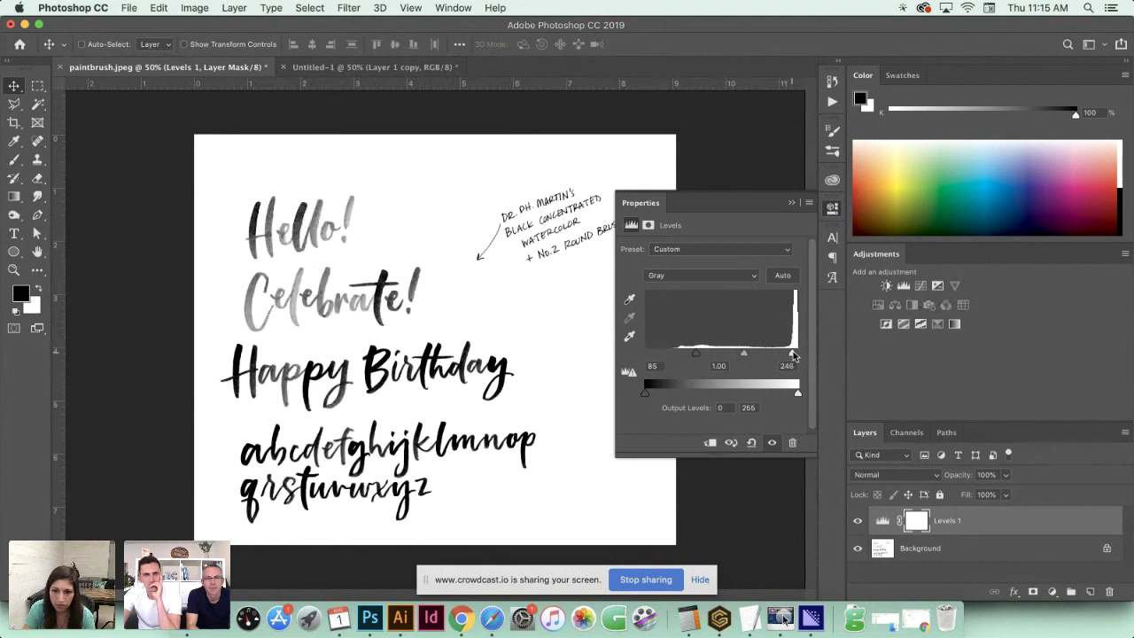
{"action": "left_click_drag", "start_coordinate": [696, 354], "coordinate": [727, 353]}
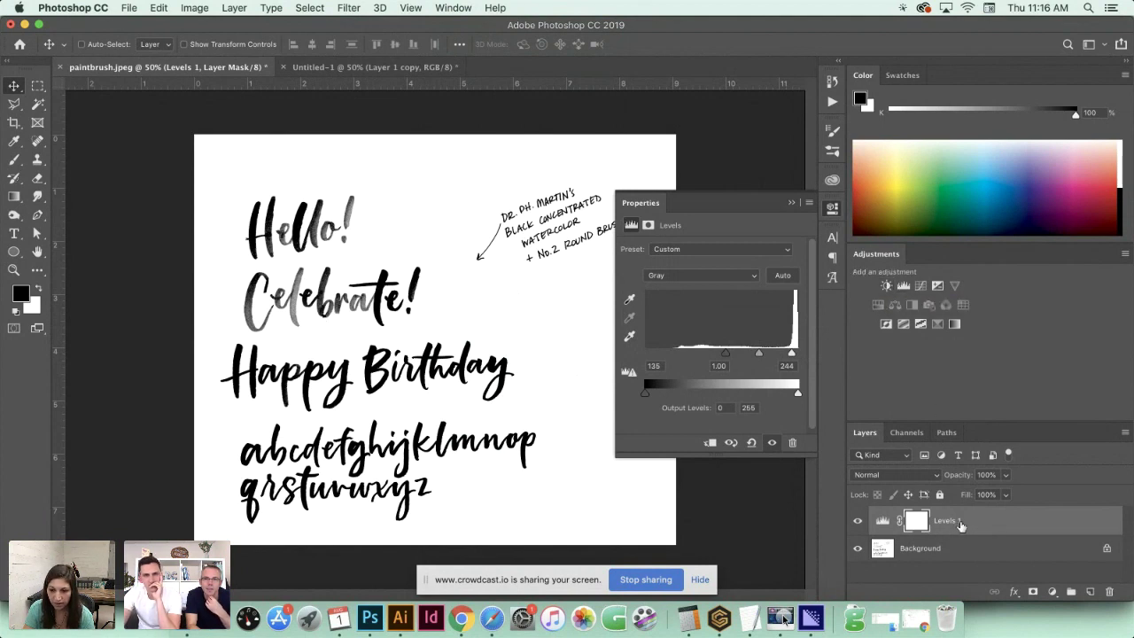
Add a Brightness/Contrast adjustment layer above the Levels layer with brightness -102 and contrast 39
{"action": "left_click", "coordinate": [886, 287]}
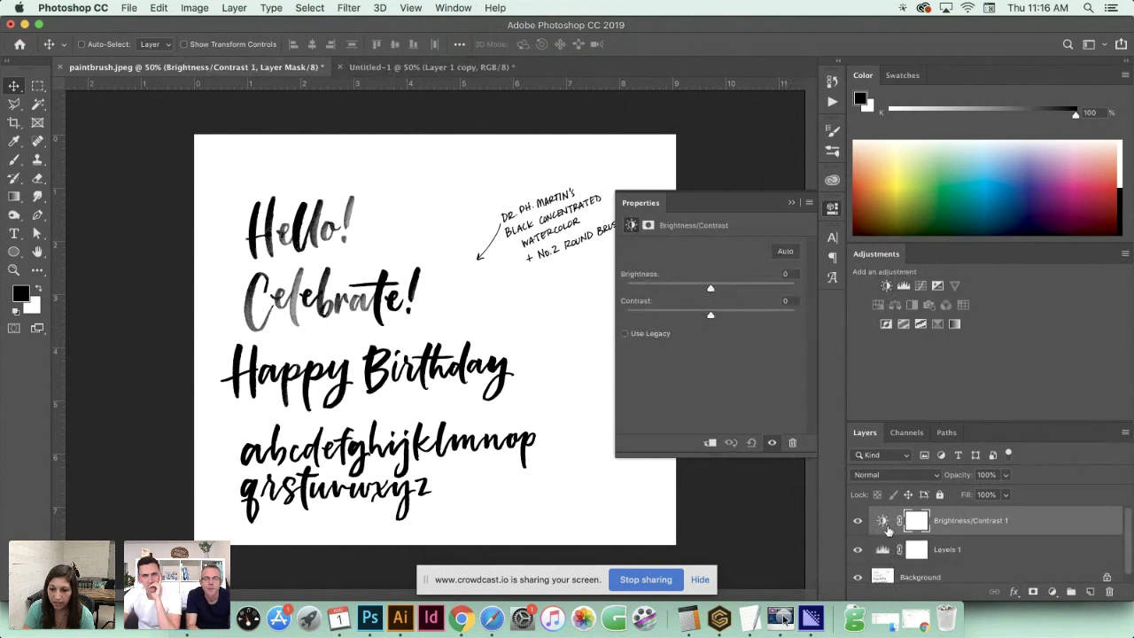
{"action": "left_click", "coordinate": [883, 552]}
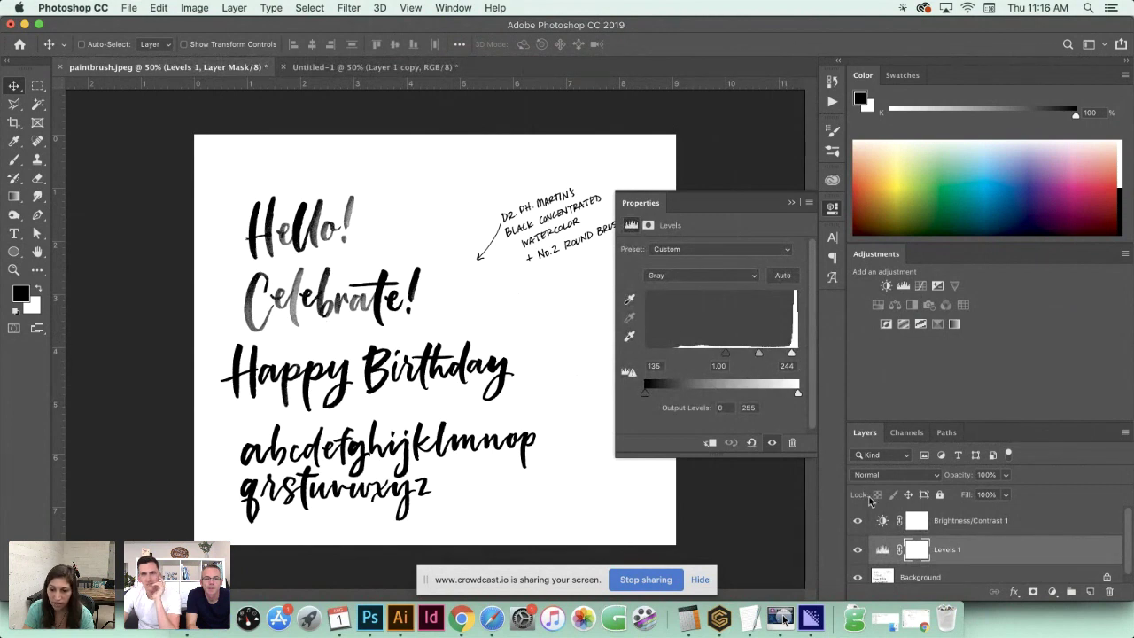
{"action": "left_click", "coordinate": [883, 523]}
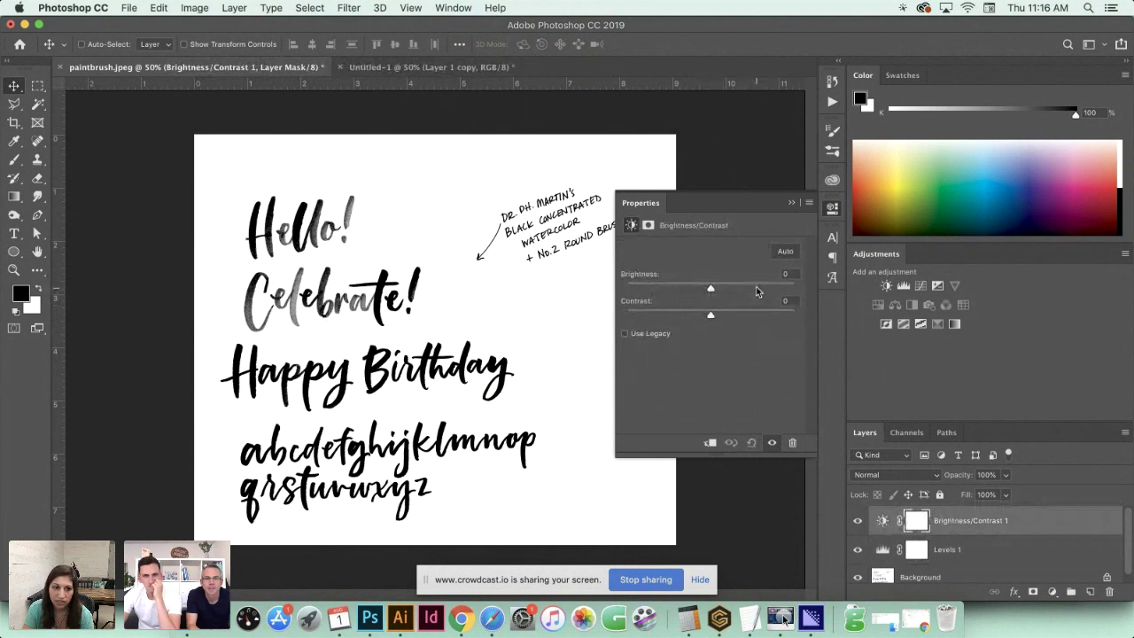
{"action": "left_click_drag", "start_coordinate": [712, 290], "coordinate": [743, 317]}
{"action": "left_click_drag", "start_coordinate": [663, 290], "coordinate": [653, 291]}
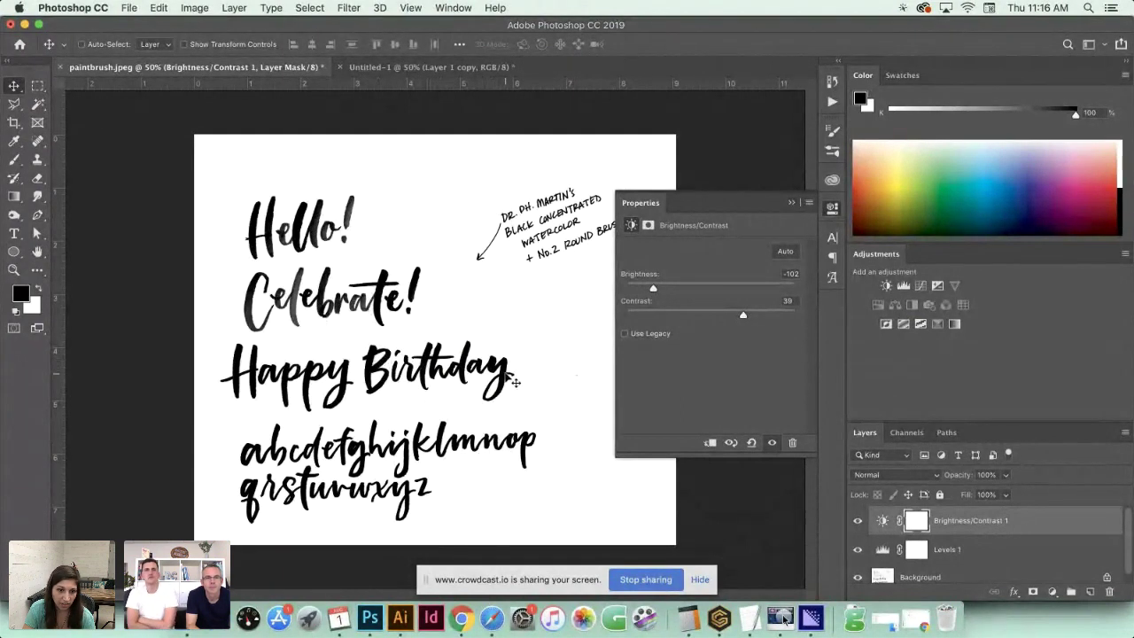
Enlarge the layer list and convert the locked Background into a regular layer, keeping the default name
{"action": "left_click_drag", "start_coordinate": [984, 422], "coordinate": [996, 305]}
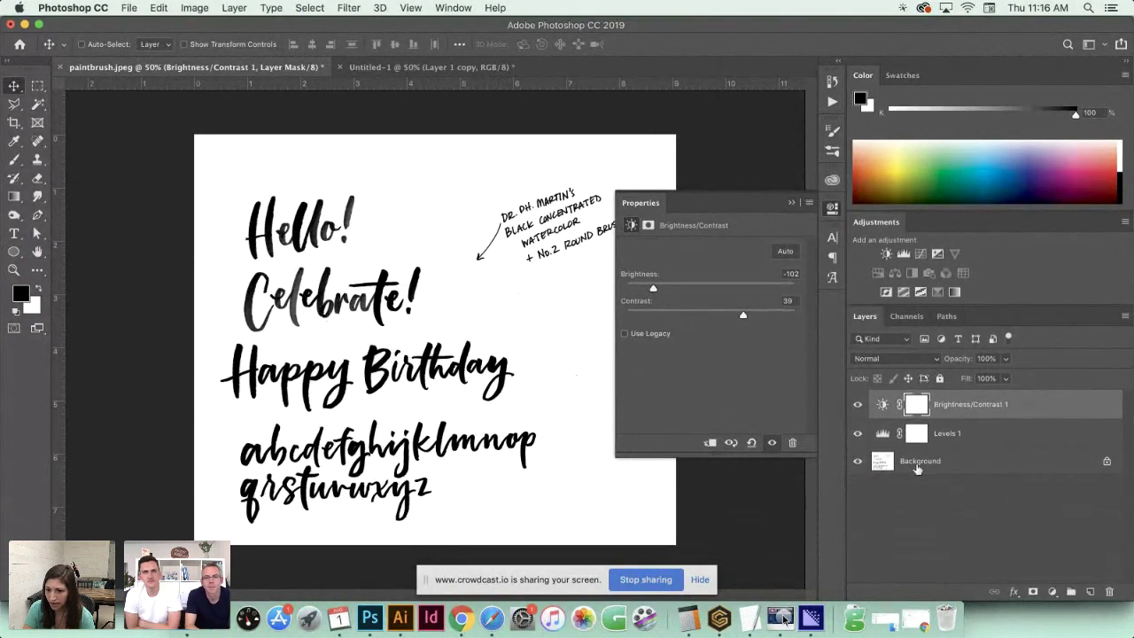
{"action": "double_click", "coordinate": [998, 468]}
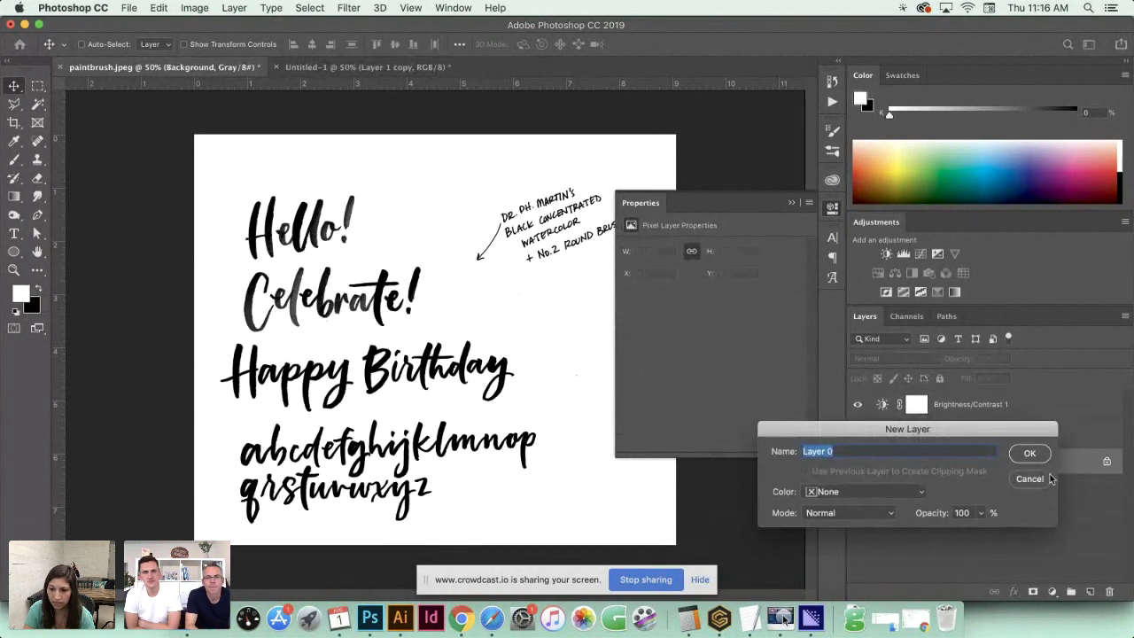
{"action": "left_click", "coordinate": [1030, 453]}
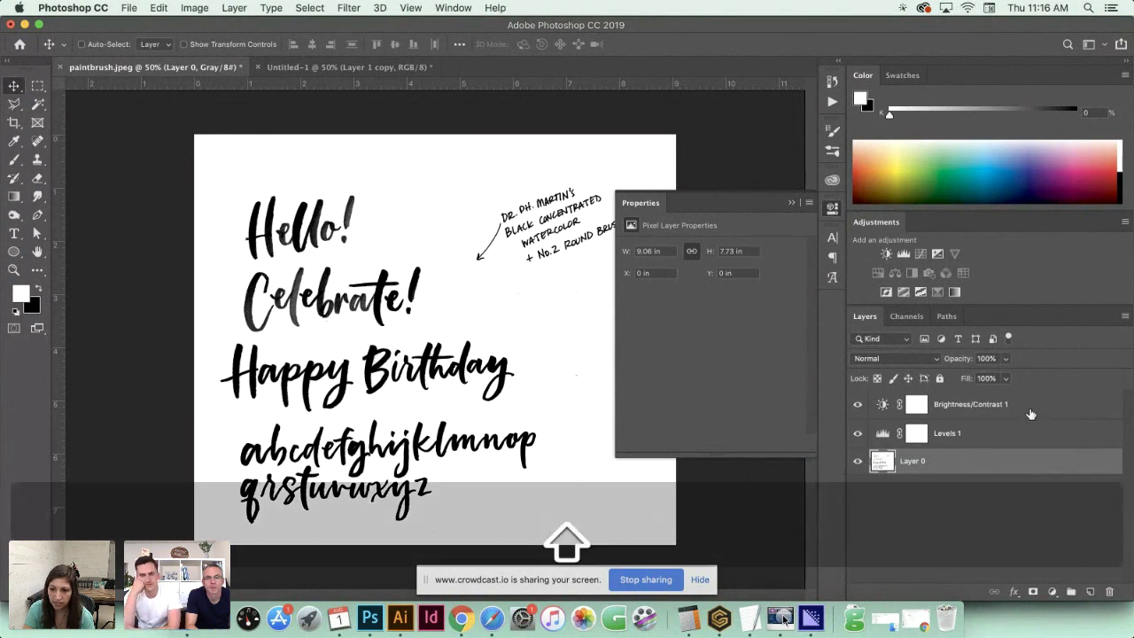
Group the lettering layer together with its Levels and Brightness/Contrast adjustment layers
{"action": "key", "text": "super+alt+a"}
{"action": "left_click", "coordinate": [944, 462]}
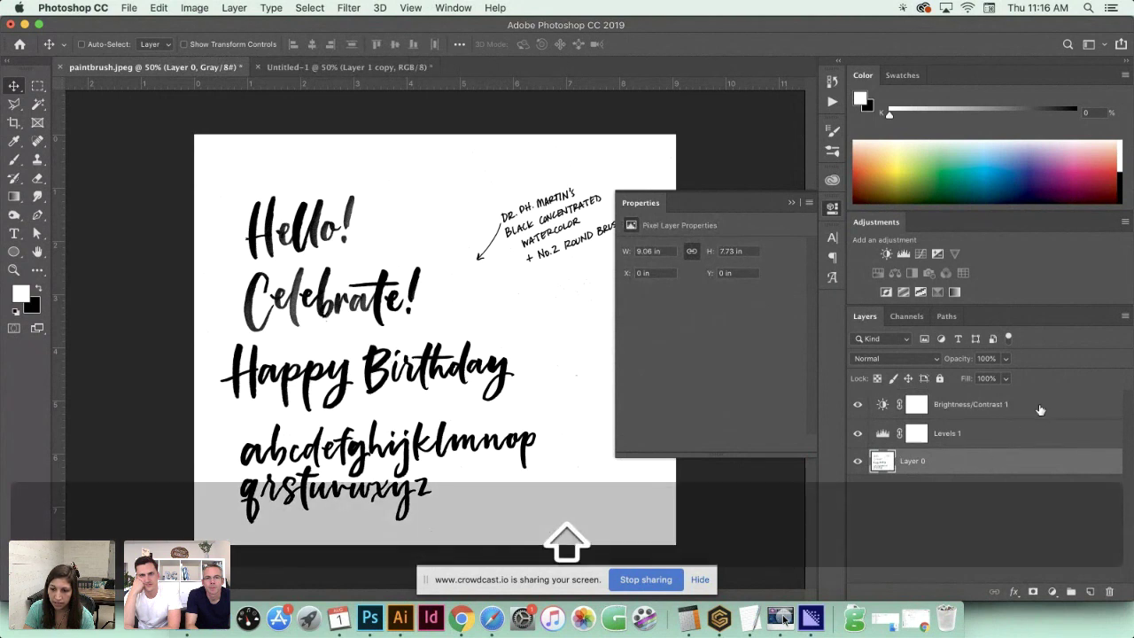
{"action": "key", "text": "super+alt+a"}
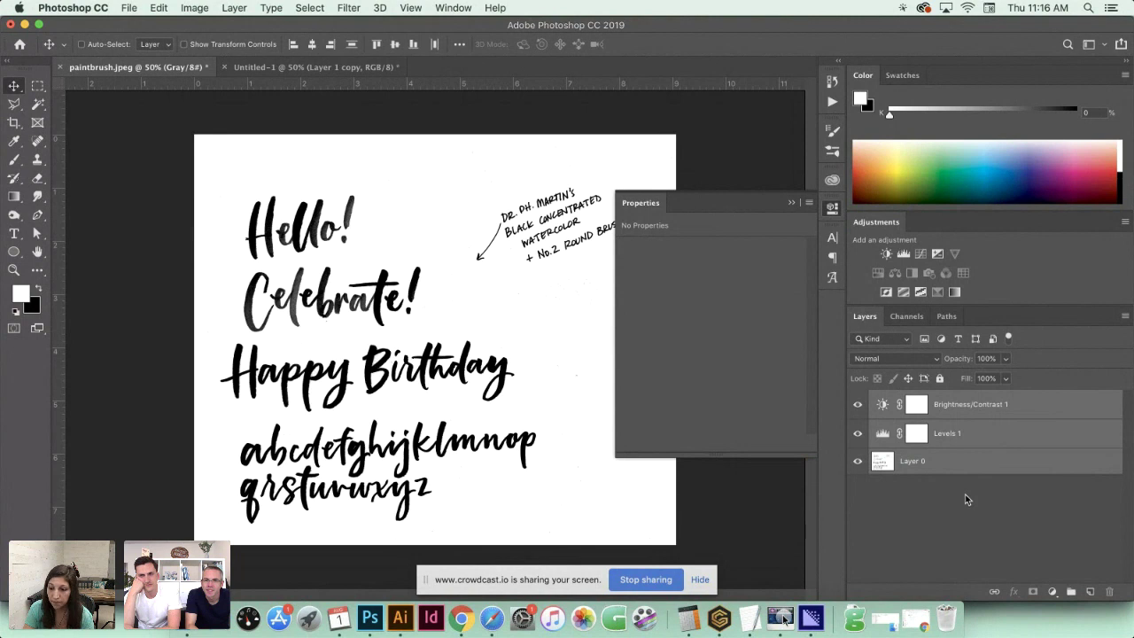
{"action": "key", "text": "super+g"}
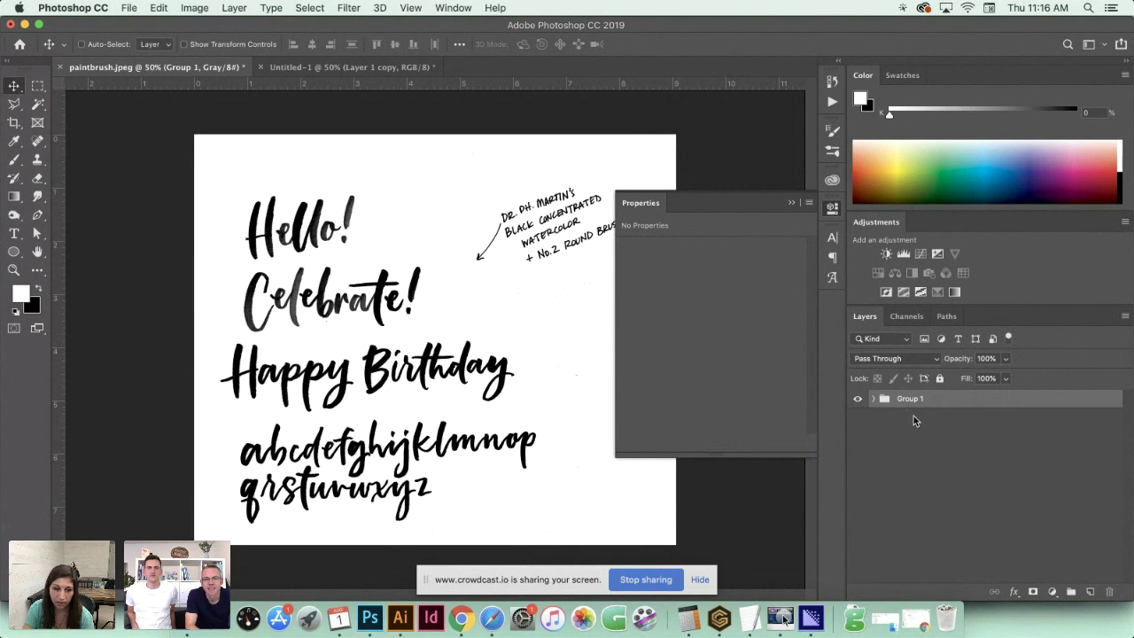
Duplicate the layer group below the original, then hide the copy and expand it to show its layers
{"action": "key", "text": "alt"}
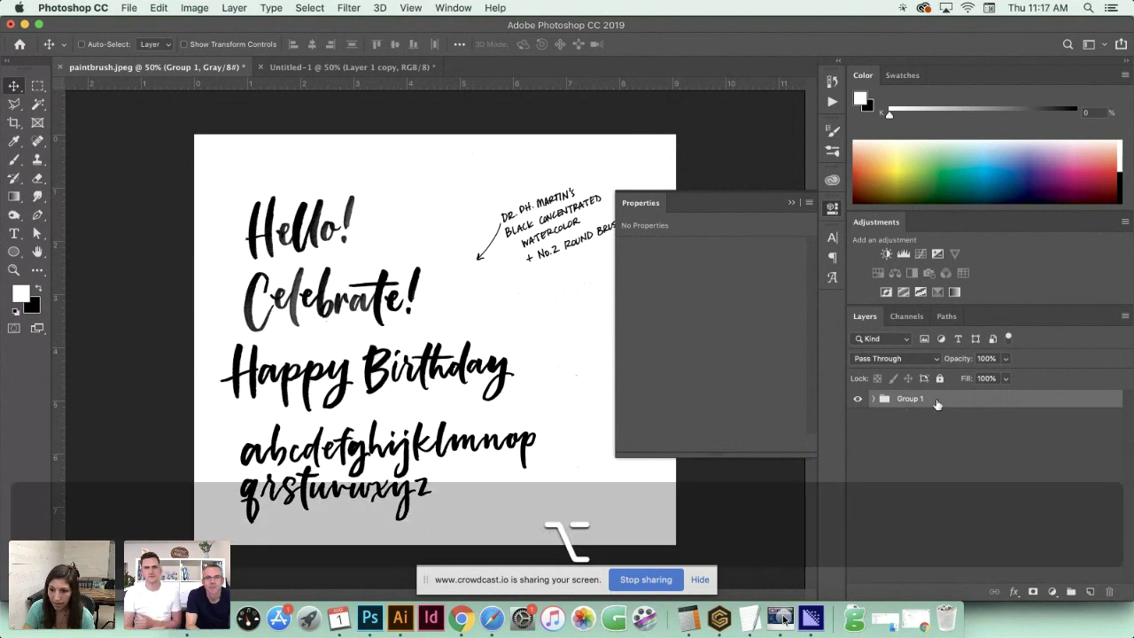
{"action": "left_click_drag", "start_coordinate": [940, 406], "coordinate": [935, 426]}
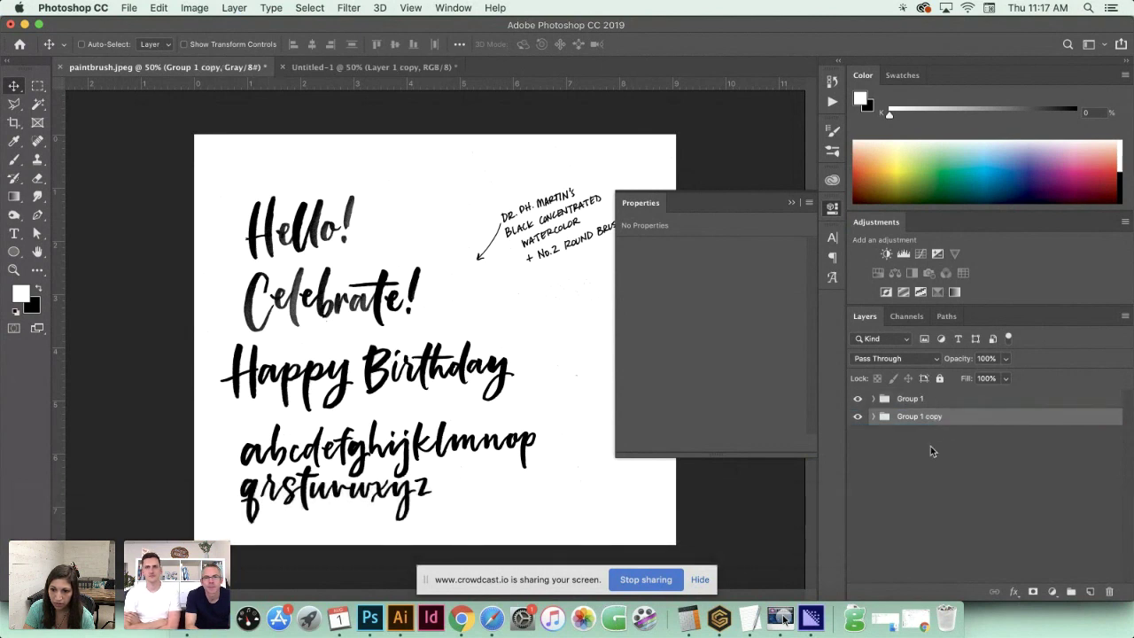
{"action": "left_click", "coordinate": [858, 418]}
{"action": "left_click", "coordinate": [874, 417]}
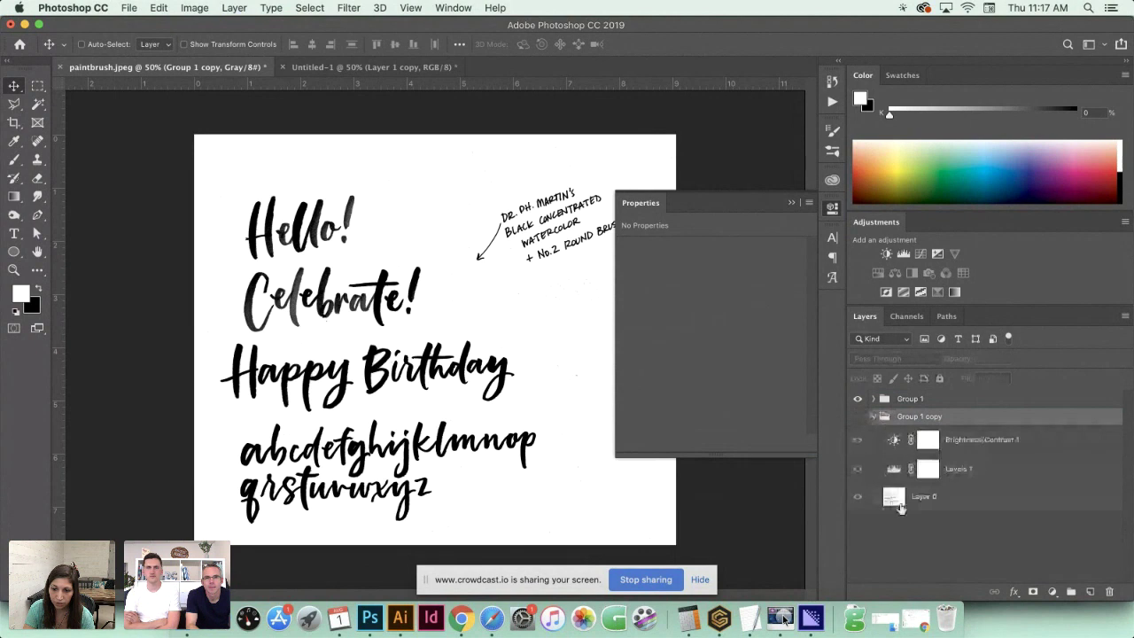
Collapse the hidden group copy and merge the visible Group 1 into a single pixel layer
{"action": "left_click", "coordinate": [874, 417]}
{"action": "left_click", "coordinate": [897, 400]}
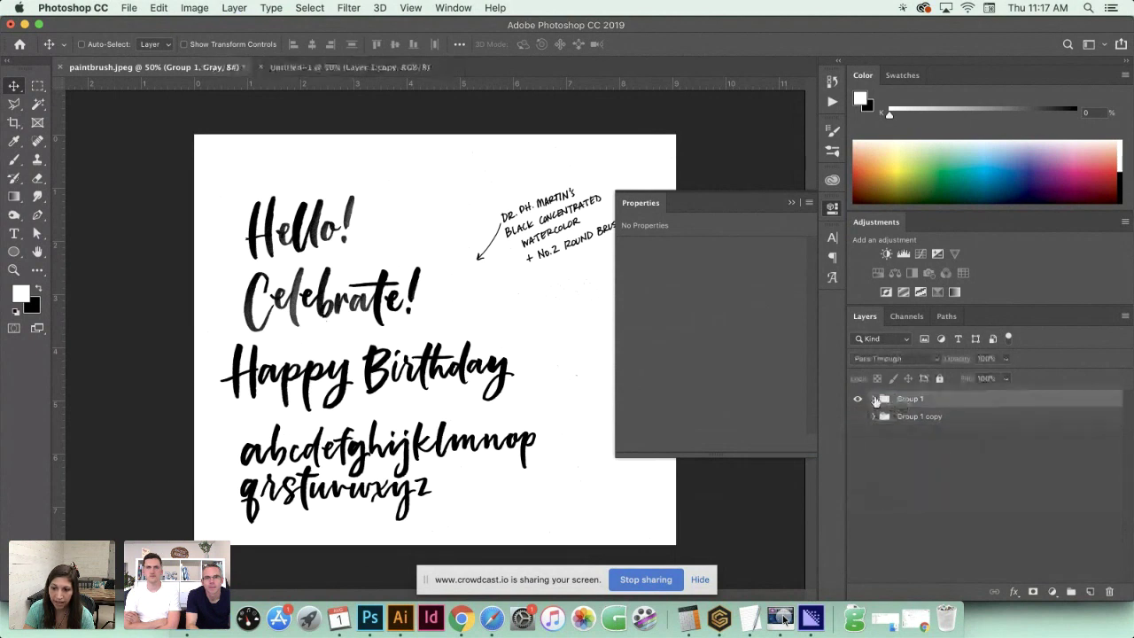
{"action": "right_click", "coordinate": [935, 400]}
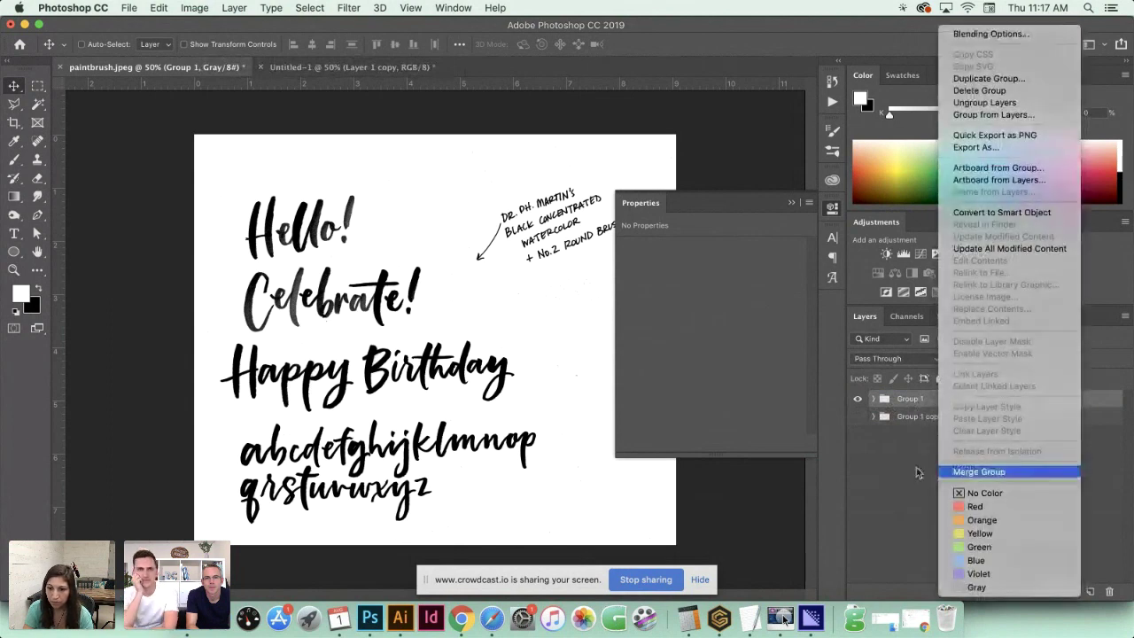
{"action": "left_click", "coordinate": [1001, 474]}
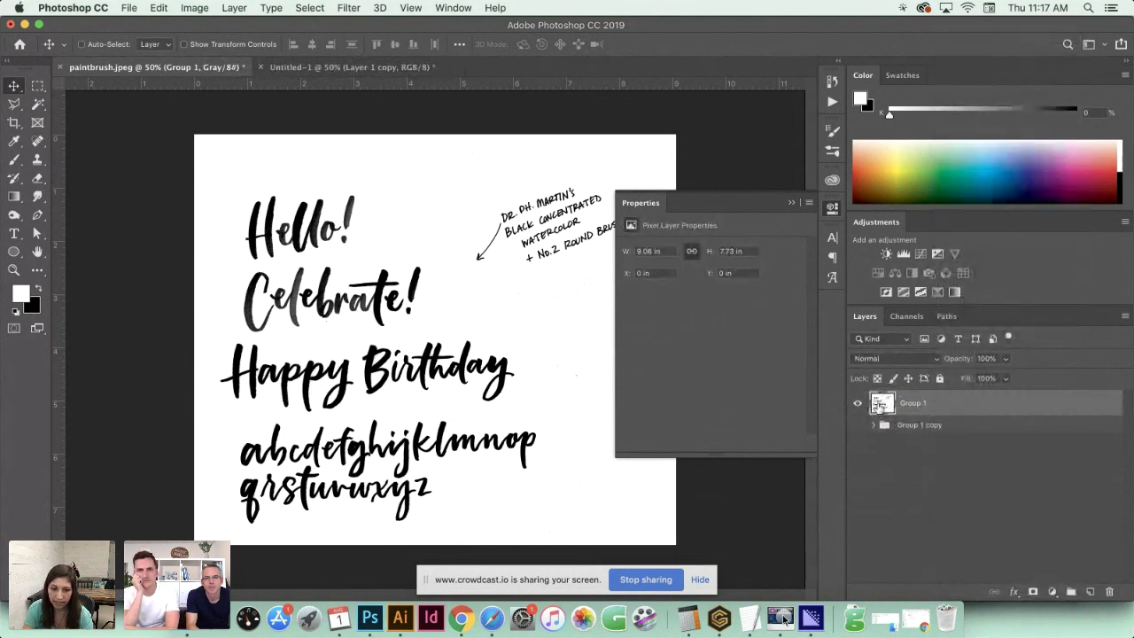
{"action": "left_click", "coordinate": [795, 202]}
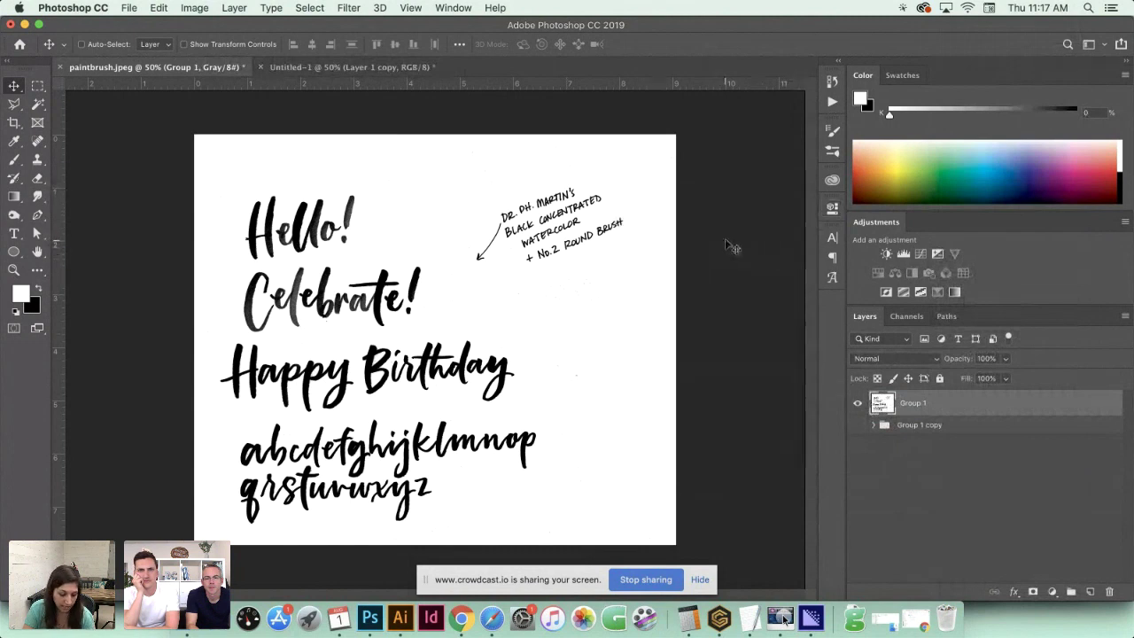
Copy the entire merged lettering image and switch to Illustrator
{"action": "key", "text": "super+a"}
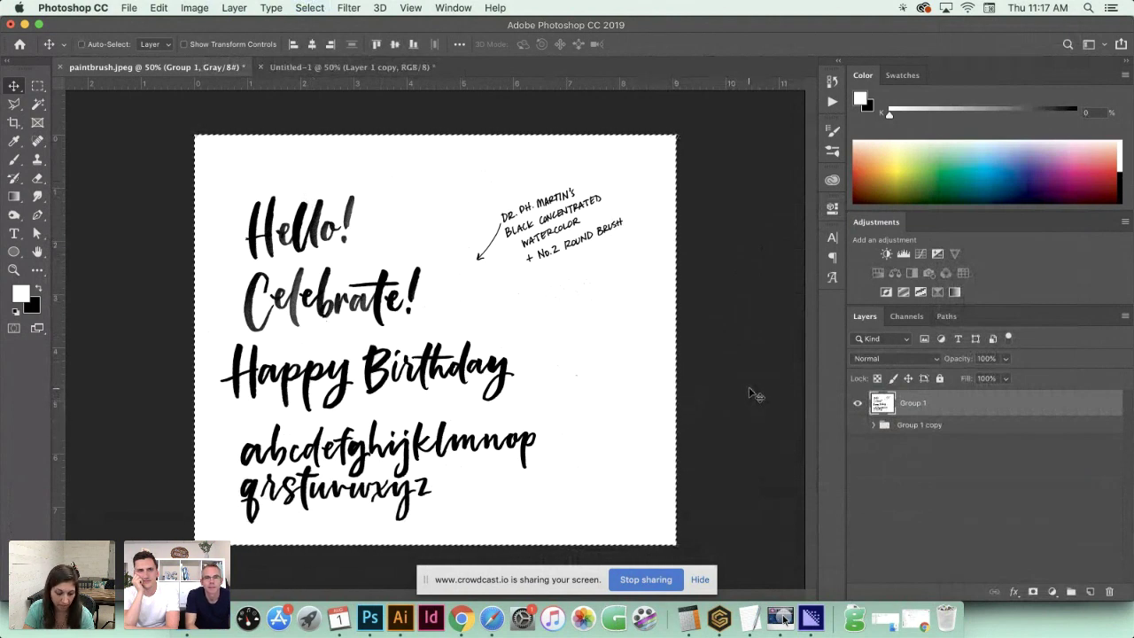
{"action": "key", "text": "super+c"}
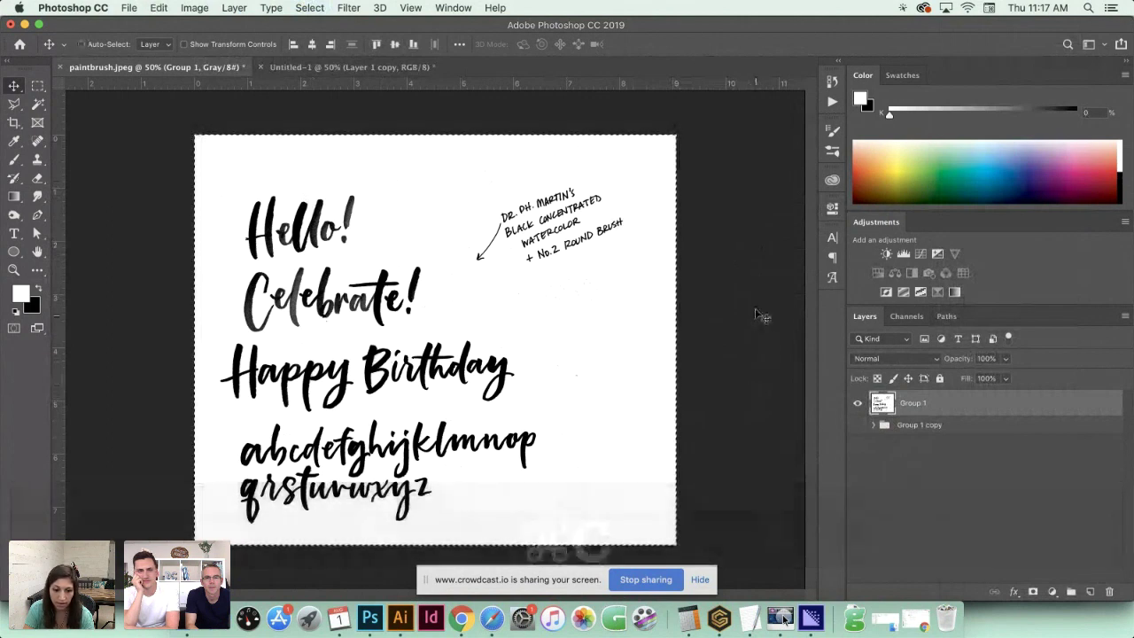
{"action": "left_click", "coordinate": [400, 619]}
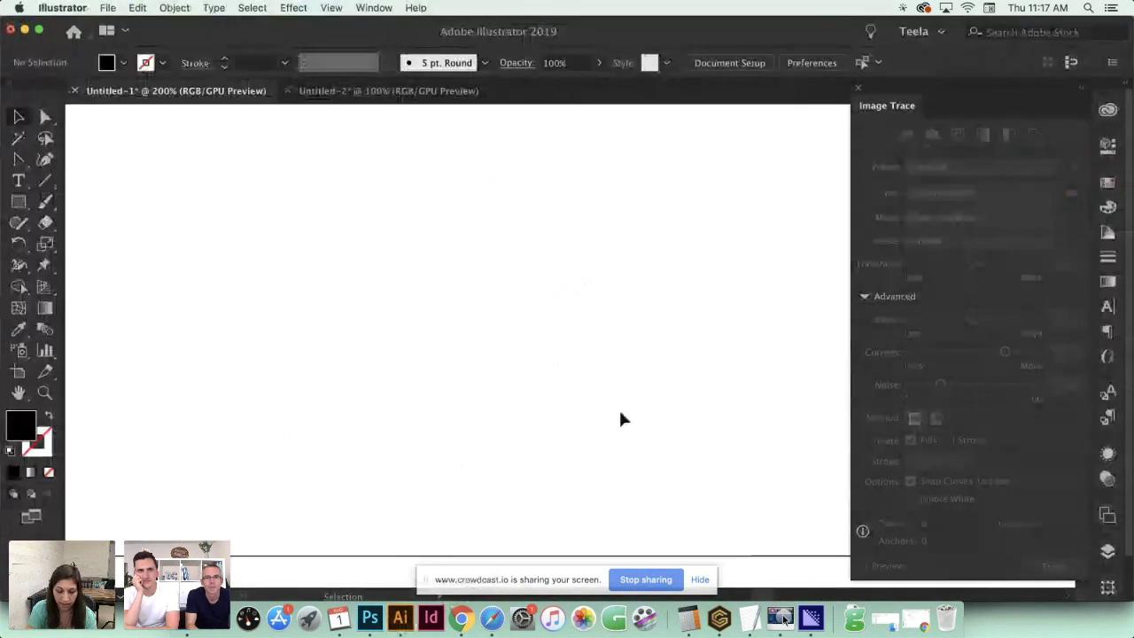
Paste the lettering image into Untitled-1 and scale it down to fit on the artboard below "Surprise!"
{"action": "key", "text": "super+minus"}
{"action": "key", "text": "super+minus"}
{"action": "key", "text": "super+minus"}
{"action": "key", "text": "space"}
{"action": "left_click_drag", "start_coordinate": [595, 375], "coordinate": [534, 375]}
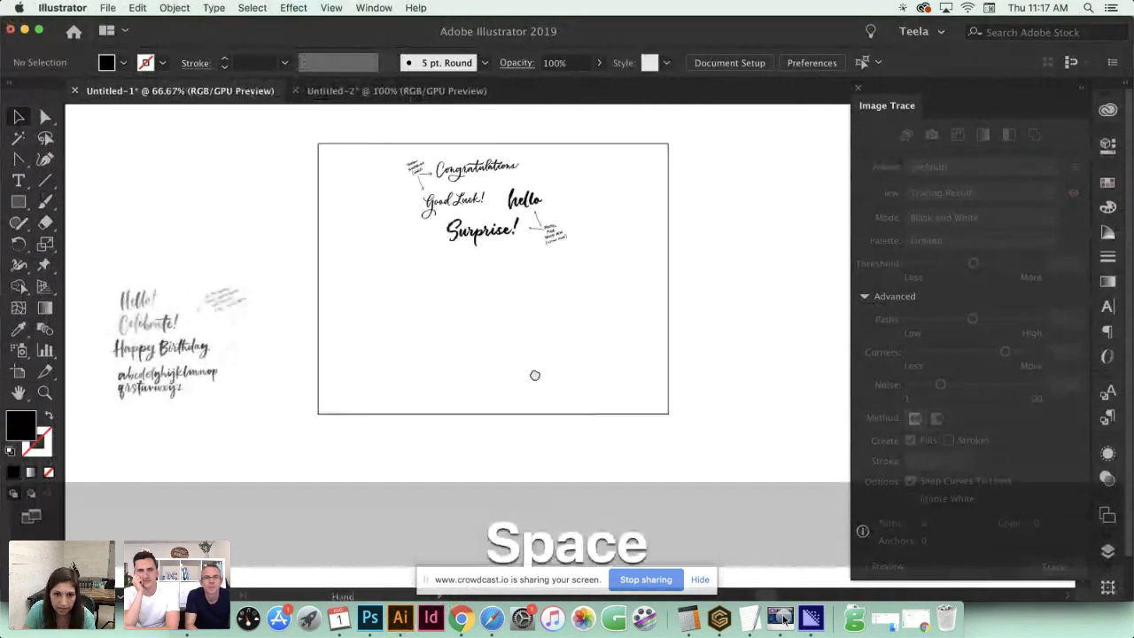
{"action": "key", "text": "super+v"}
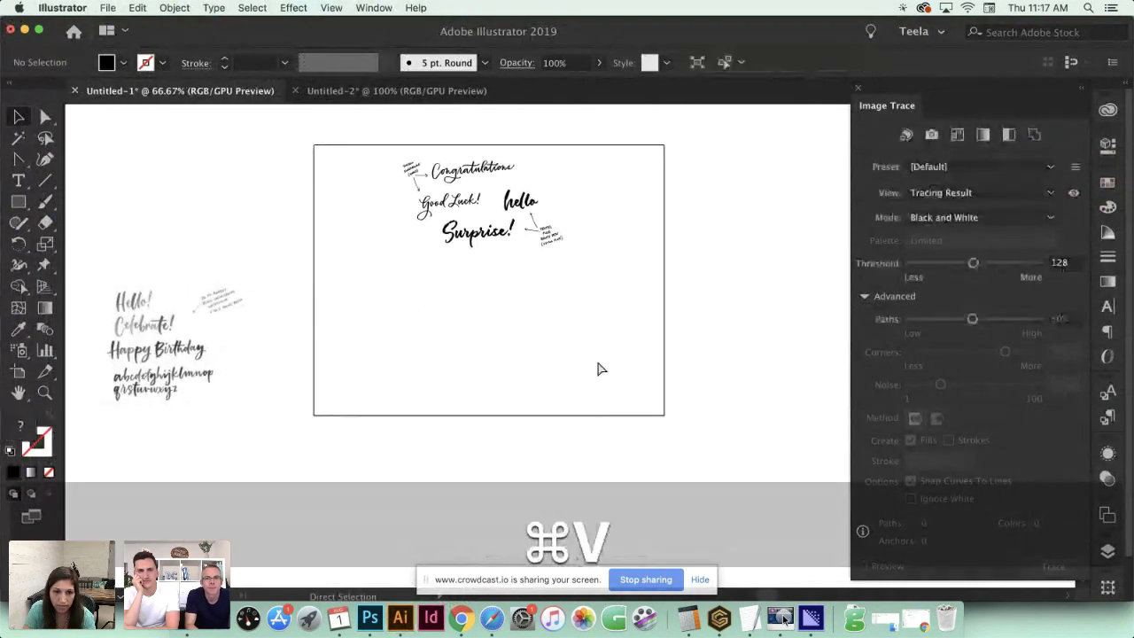
{"action": "left_click_drag", "start_coordinate": [564, 350], "coordinate": [492, 380]}
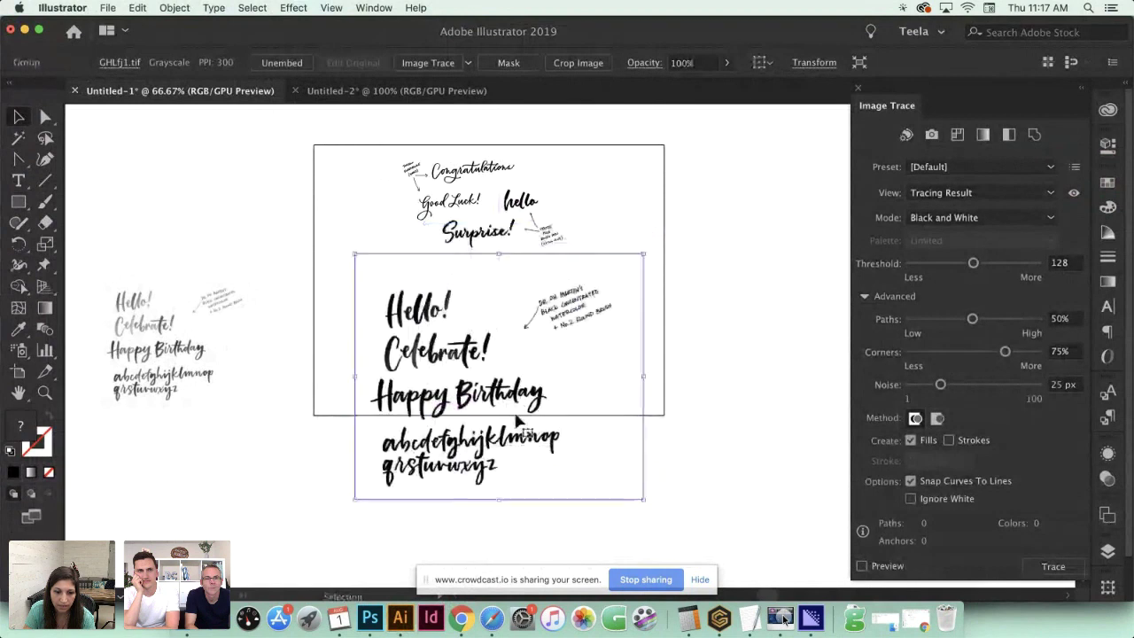
{"action": "left_click_drag", "start_coordinate": [498, 500], "coordinate": [486, 396]}
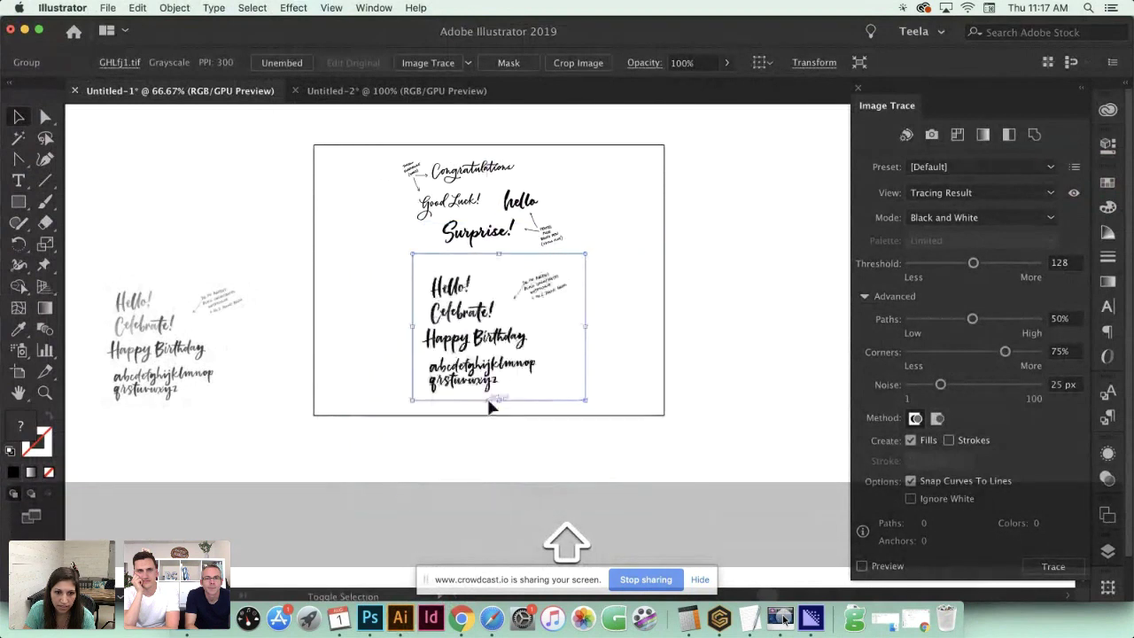
Run Image Trace with the default black-and-white settings on the pasted lettering, accepting the large image size
{"action": "key", "text": "super+equal"}
{"action": "key", "text": "super+equal"}
{"action": "key", "text": "super+equal"}
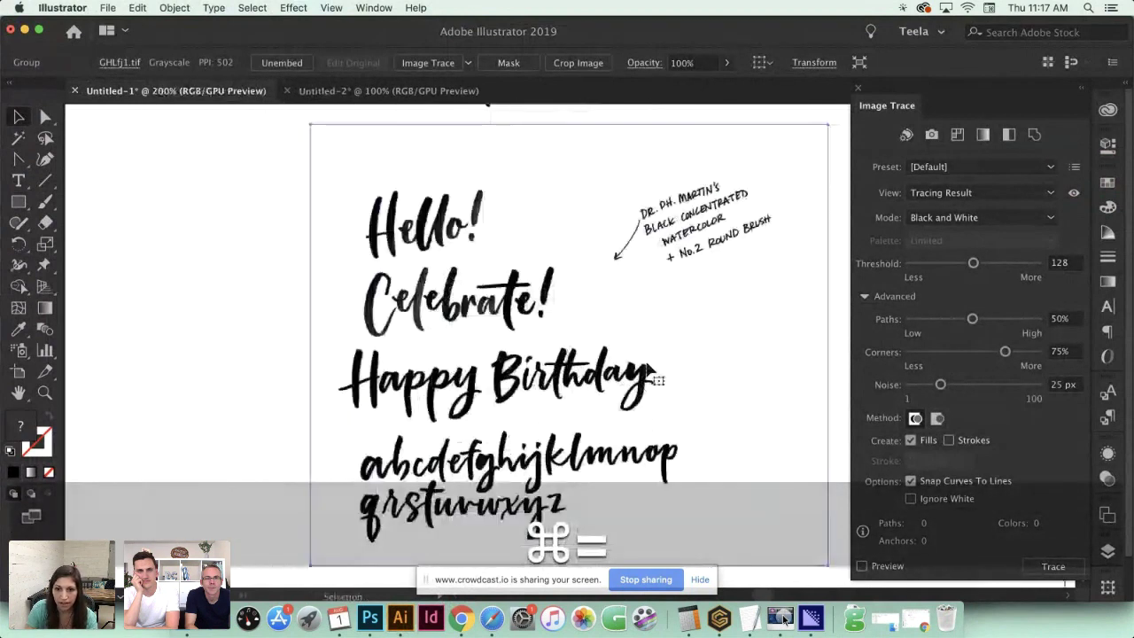
{"action": "key", "text": "space"}
{"action": "left_click_drag", "start_coordinate": [628, 337], "coordinate": [584, 323]}
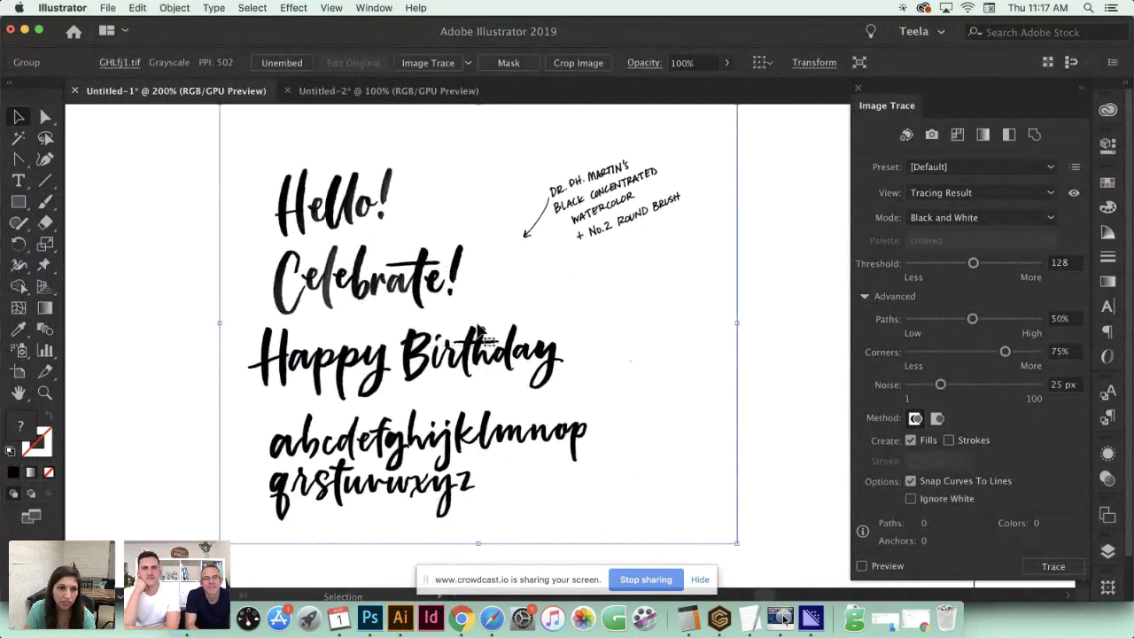
{"action": "left_click", "coordinate": [435, 65]}
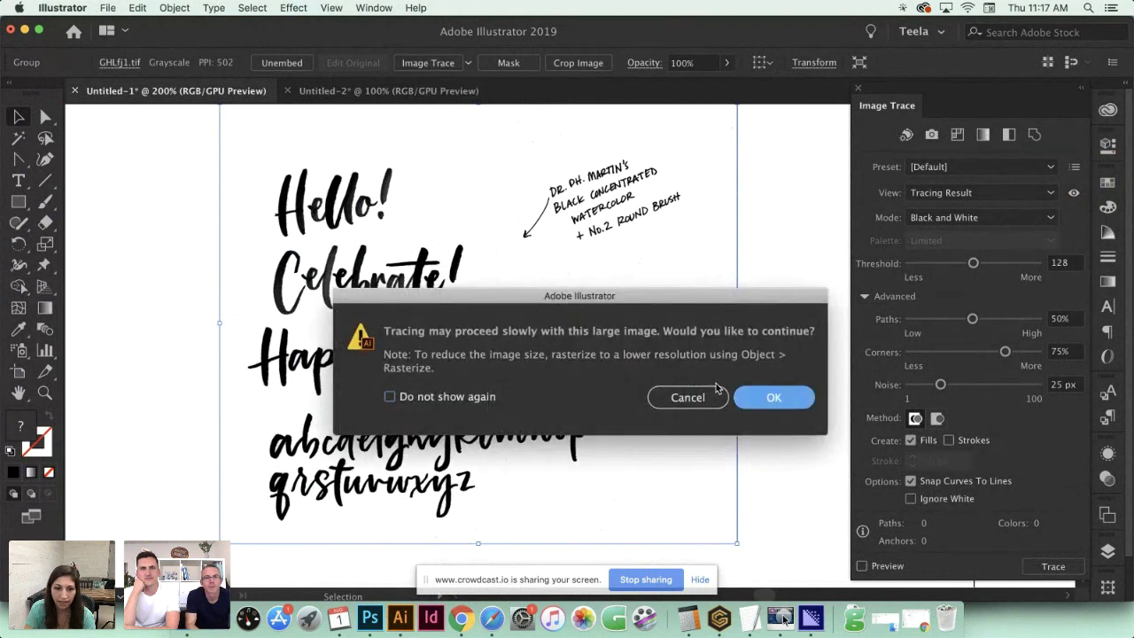
{"action": "key", "text": "Return"}
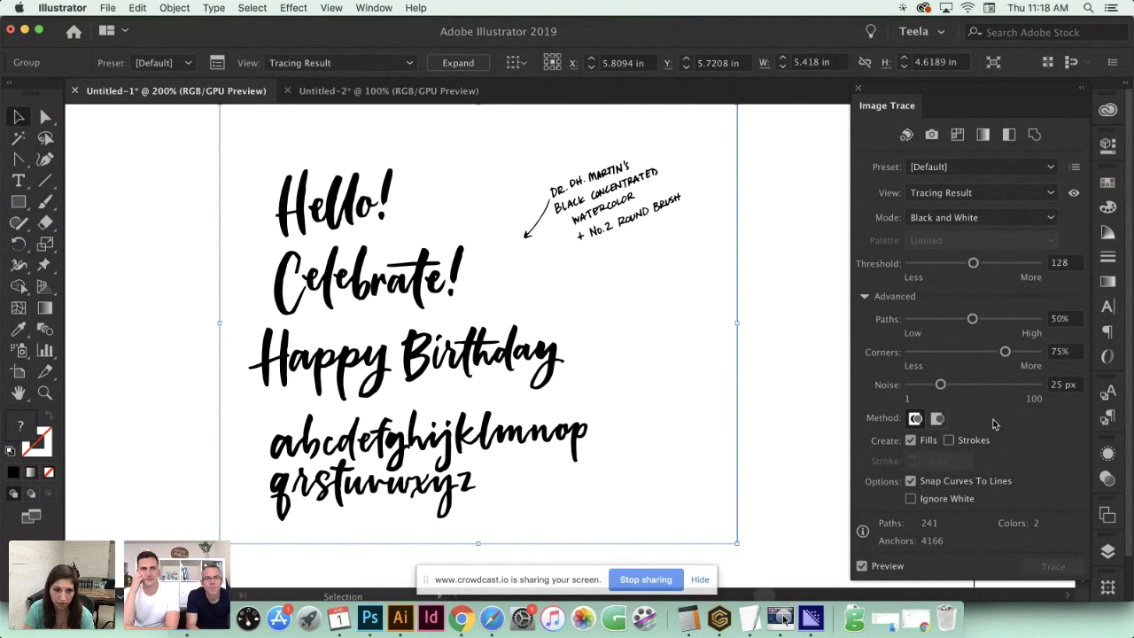
Set the trace to threshold 137, paths 54% and corners 81%, ignoring white, and expand it into vector paths
{"action": "left_click_drag", "start_coordinate": [974, 264], "coordinate": [975, 266]}
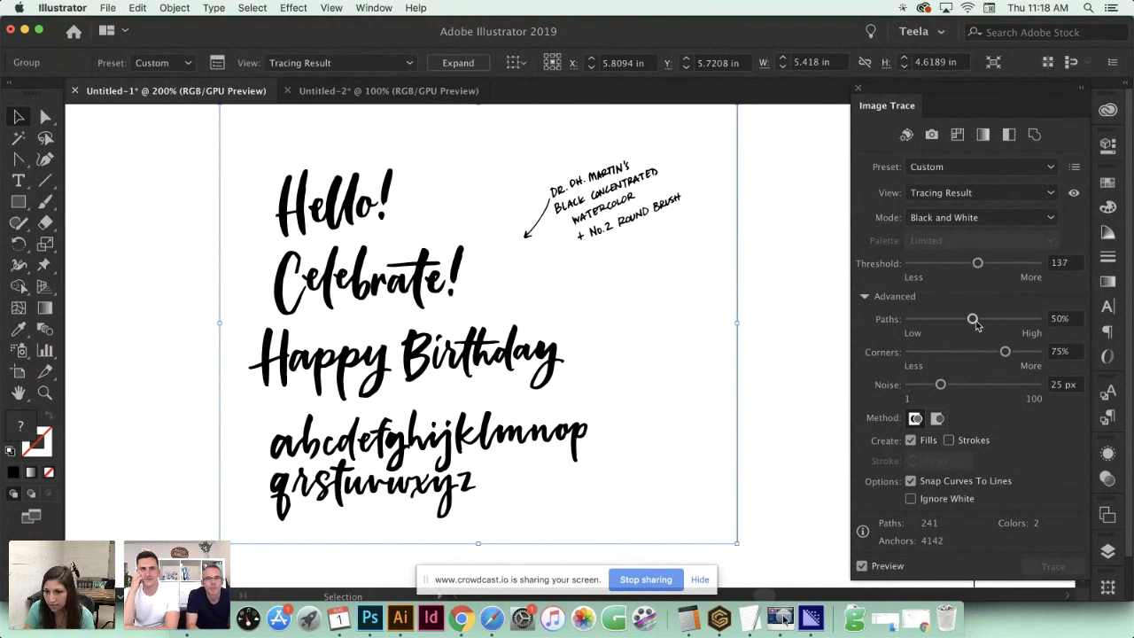
{"action": "left_click_drag", "start_coordinate": [974, 322], "coordinate": [1015, 355]}
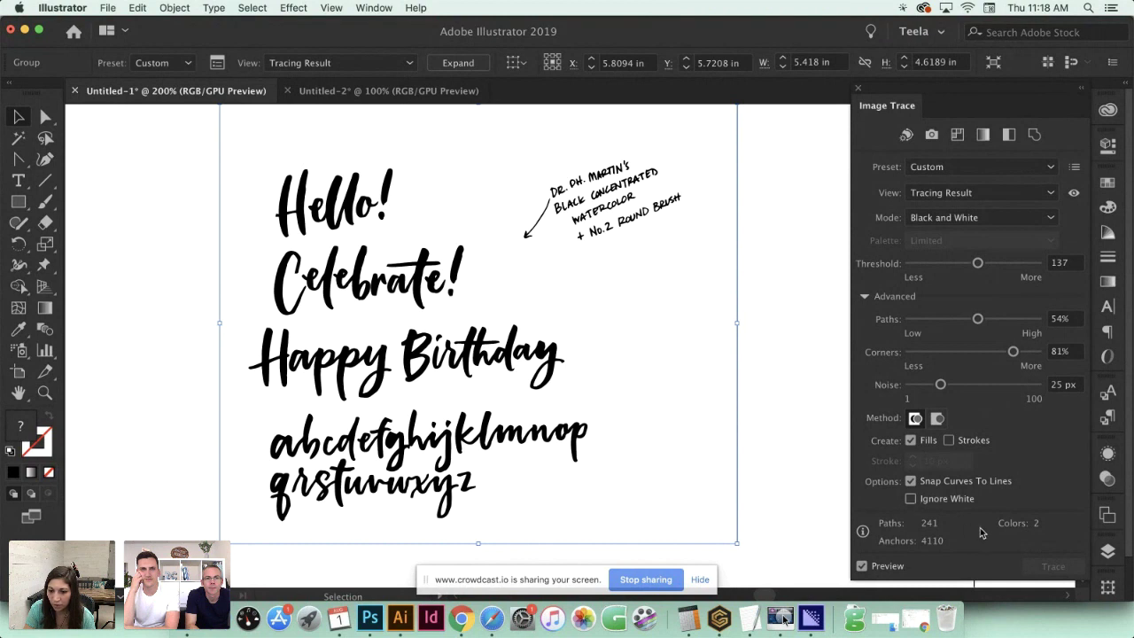
{"action": "left_click", "coordinate": [911, 498]}
{"action": "left_click", "coordinate": [458, 62]}
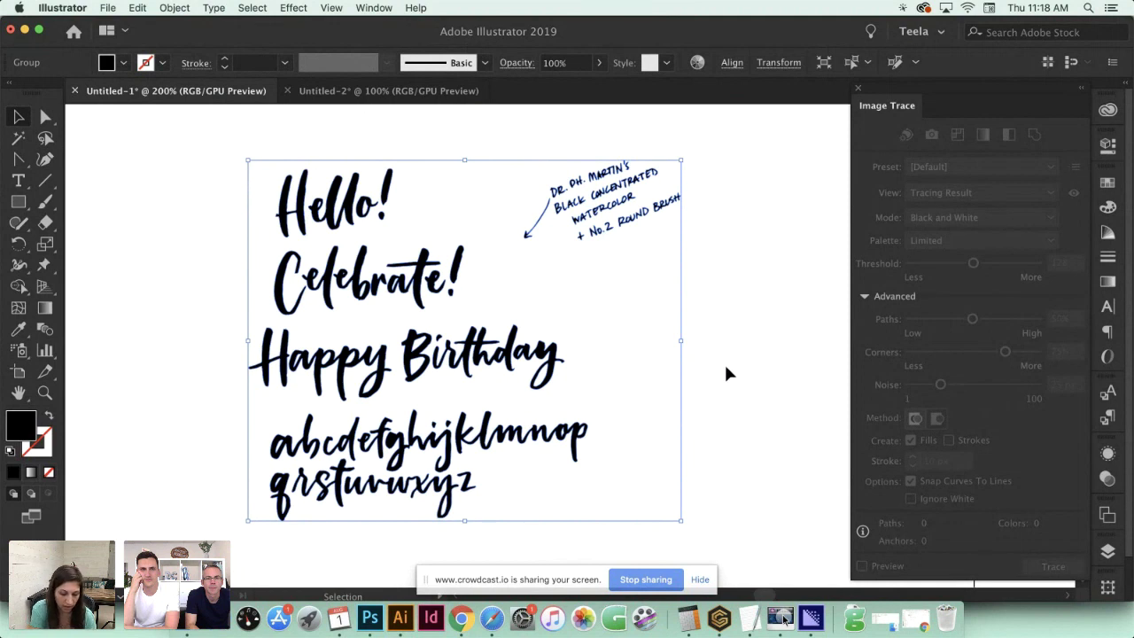
Close the Image Trace settings and ungroup the expanded lettering into separately selectable shapes
{"action": "key", "text": "super+shift+g"}
{"action": "key", "text": "super+z"}
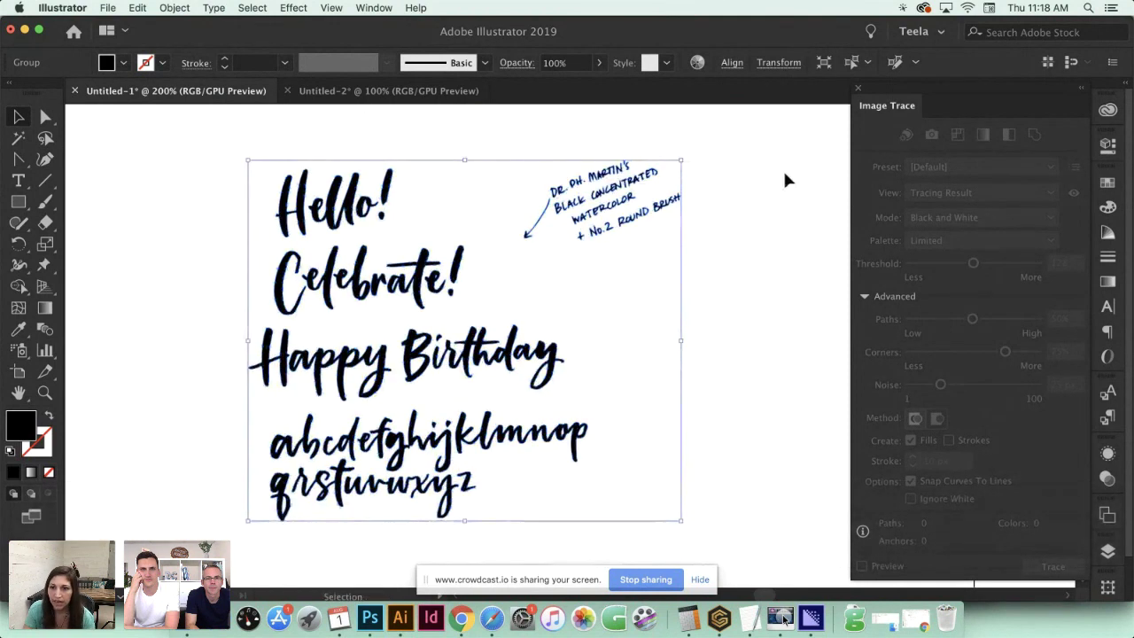
{"action": "left_click", "coordinate": [858, 88]}
{"action": "left_click", "coordinate": [758, 217]}
{"action": "left_click", "coordinate": [496, 359]}
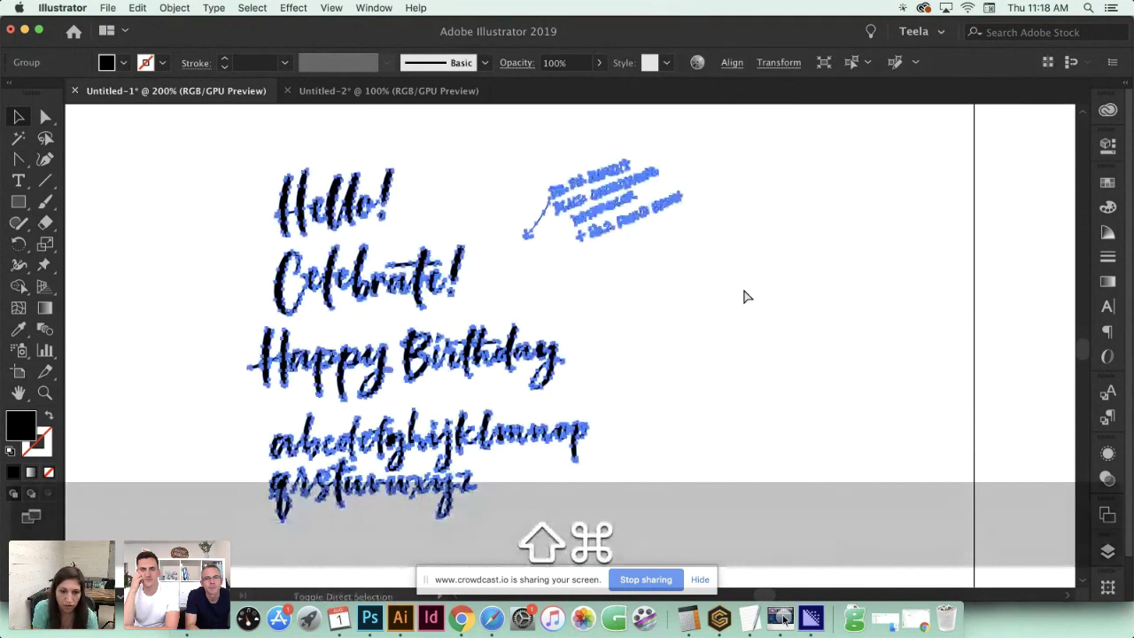
{"action": "key", "text": "super+shift+g"}
{"action": "left_click", "coordinate": [755, 298]}
{"action": "left_click", "coordinate": [517, 359]}
{"action": "left_click", "coordinate": [682, 354]}
Compare the traced words on the artboard and examine the letter edges of "Celebrate!" up close
{"action": "key", "text": "space"}
{"action": "scroll", "coordinate": [567, 304], "scroll_direction": "up", "scroll_amount": 5}
{"action": "scroll", "coordinate": [572, 267], "scroll_direction": "up", "scroll_amount": 10}
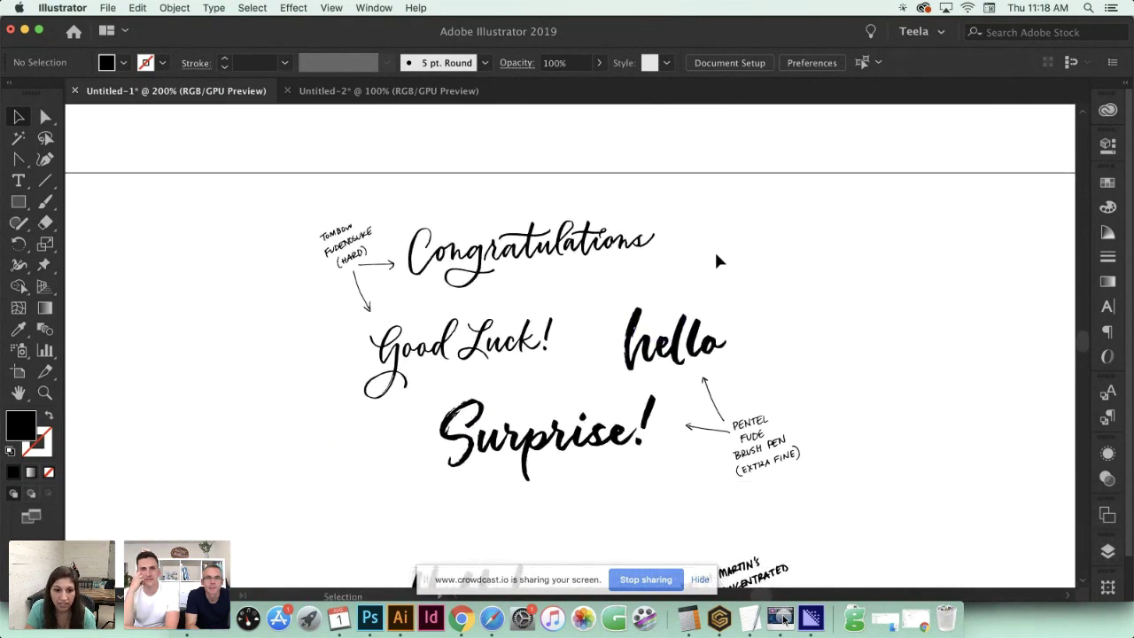
{"action": "key", "text": "space"}
{"action": "scroll", "coordinate": [629, 431], "scroll_direction": "down", "scroll_amount": 10}
{"action": "scroll", "coordinate": [657, 352], "scroll_direction": "down", "scroll_amount": 2}
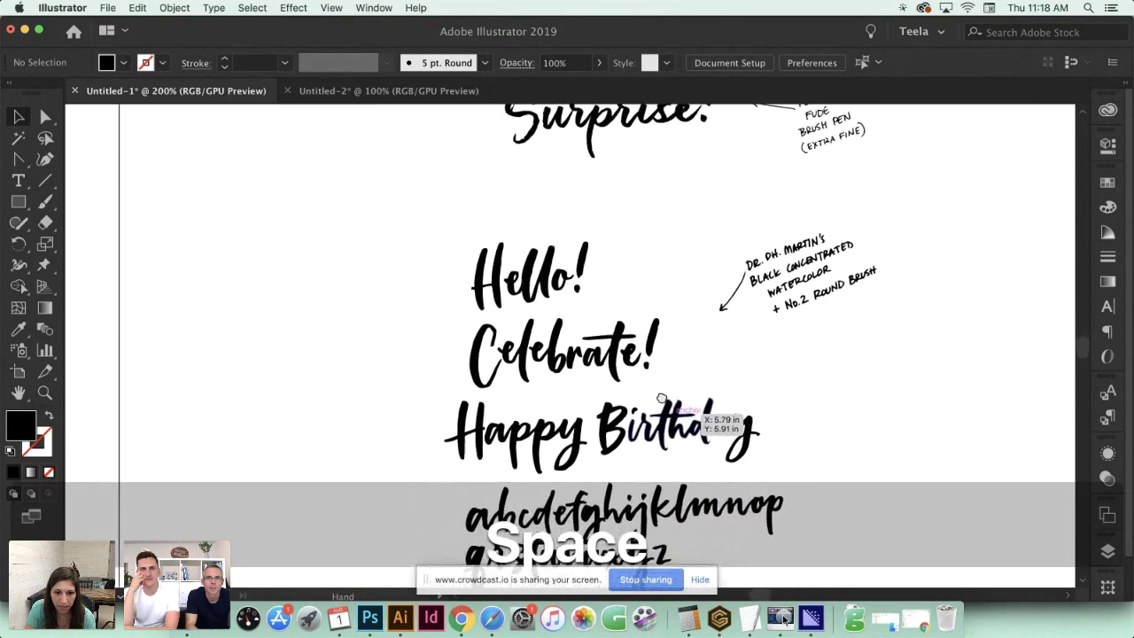
{"action": "key", "text": "super+equal"}
{"action": "key", "text": "super+equal"}
{"action": "key", "text": "super+equal"}
{"action": "key", "text": "super+equal"}
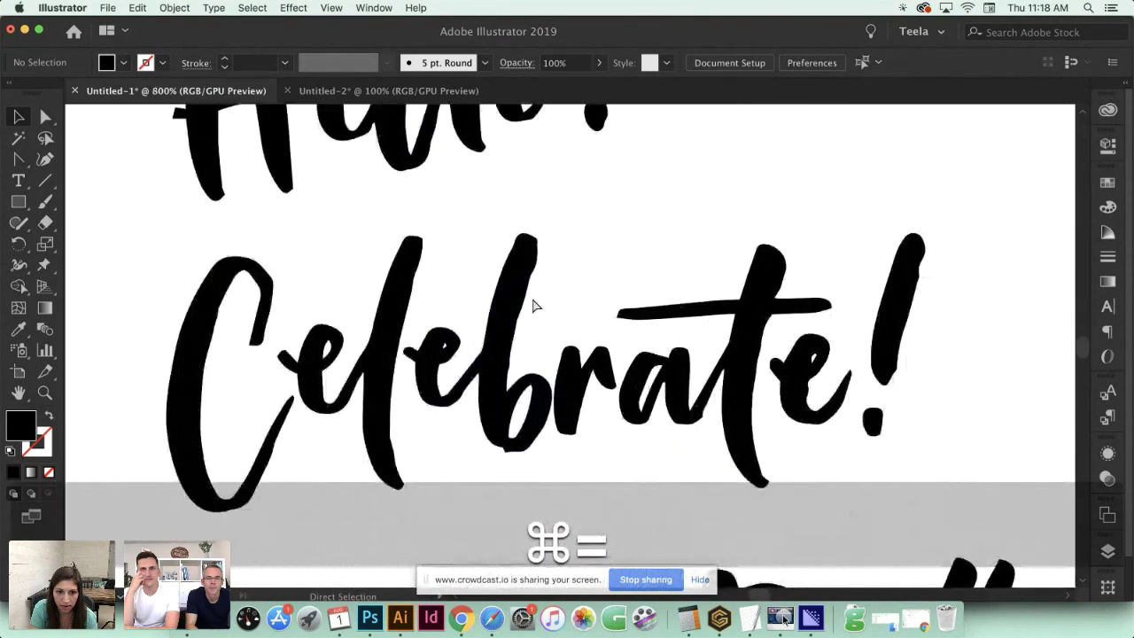
{"action": "key", "text": "space"}
{"action": "left_click_drag", "start_coordinate": [532, 276], "coordinate": [556, 310]}
{"action": "key", "text": "super+equal"}
{"action": "key", "text": "super+equal"}
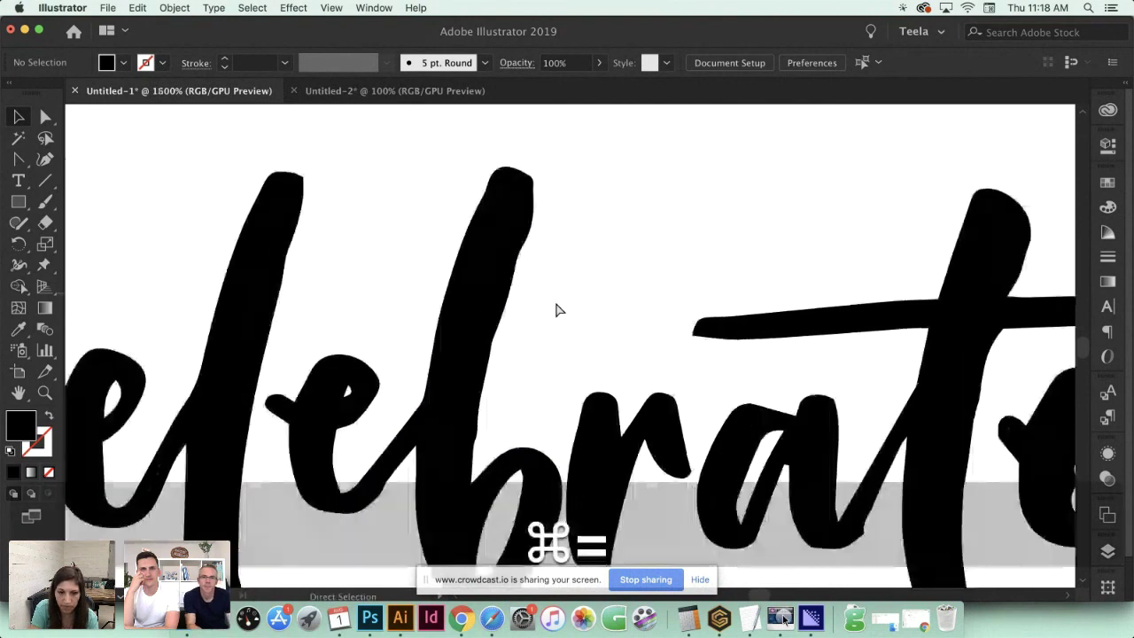
{"action": "key", "text": "space"}
{"action": "left_click_drag", "start_coordinate": [559, 271], "coordinate": [585, 311]}
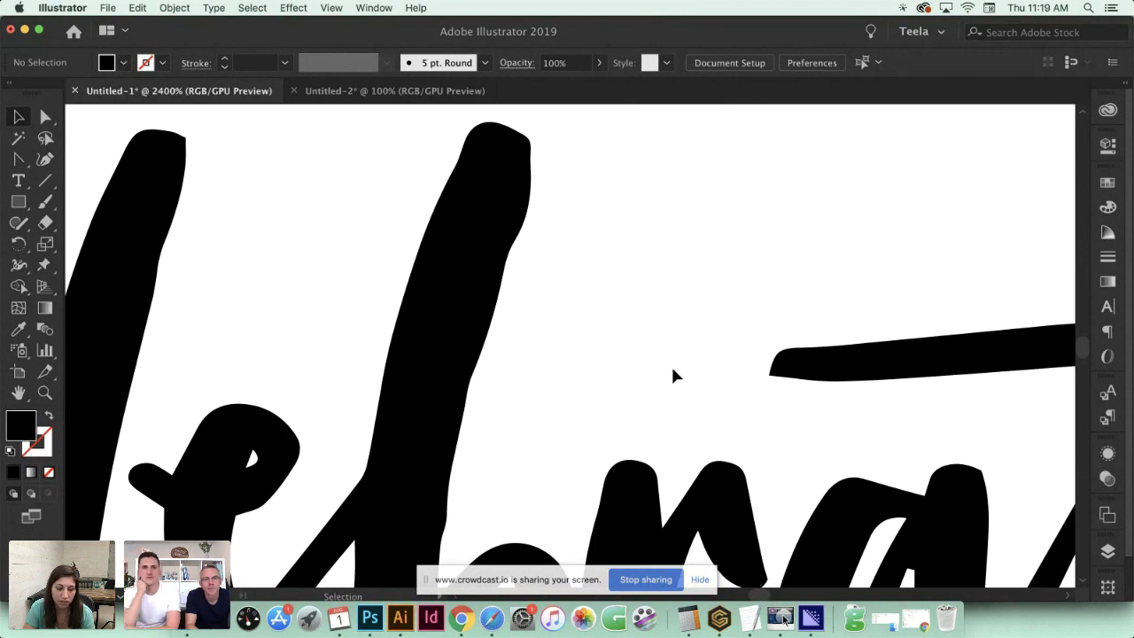
Select the joined "eb" shape in "Celebrate!" and check its outline from the stem to the base
{"action": "left_click", "coordinate": [470, 262]}
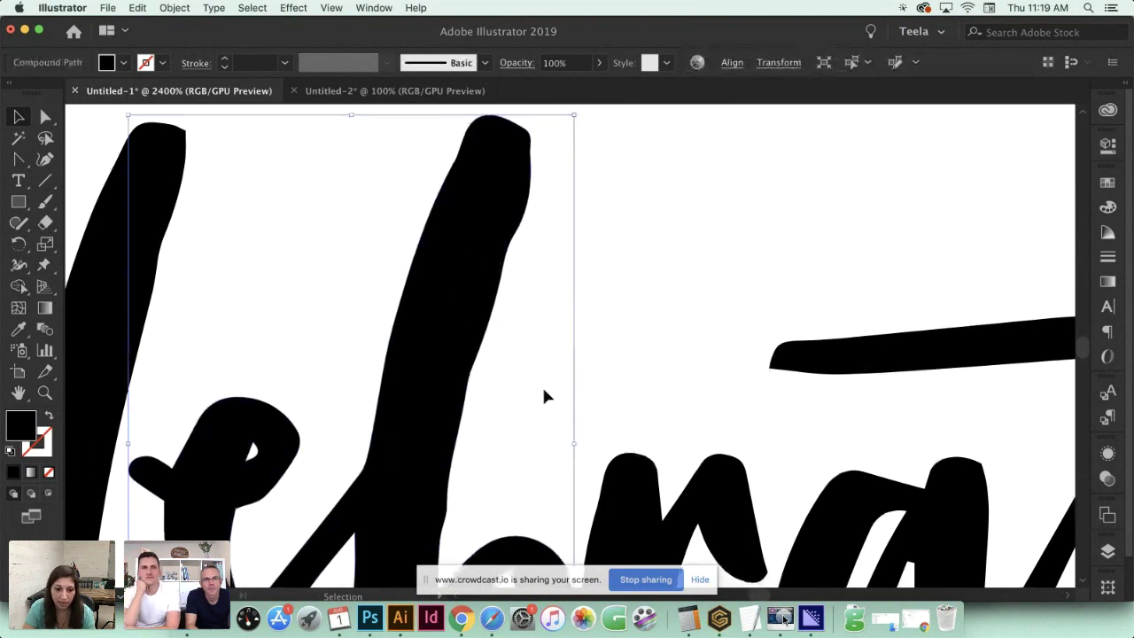
{"action": "scroll", "coordinate": [544, 396], "scroll_direction": "down", "scroll_amount": 1}
{"action": "scroll", "coordinate": [541, 384], "scroll_direction": "down", "scroll_amount": 12}
{"action": "scroll", "coordinate": [524, 366], "scroll_direction": "up", "scroll_amount": 4}
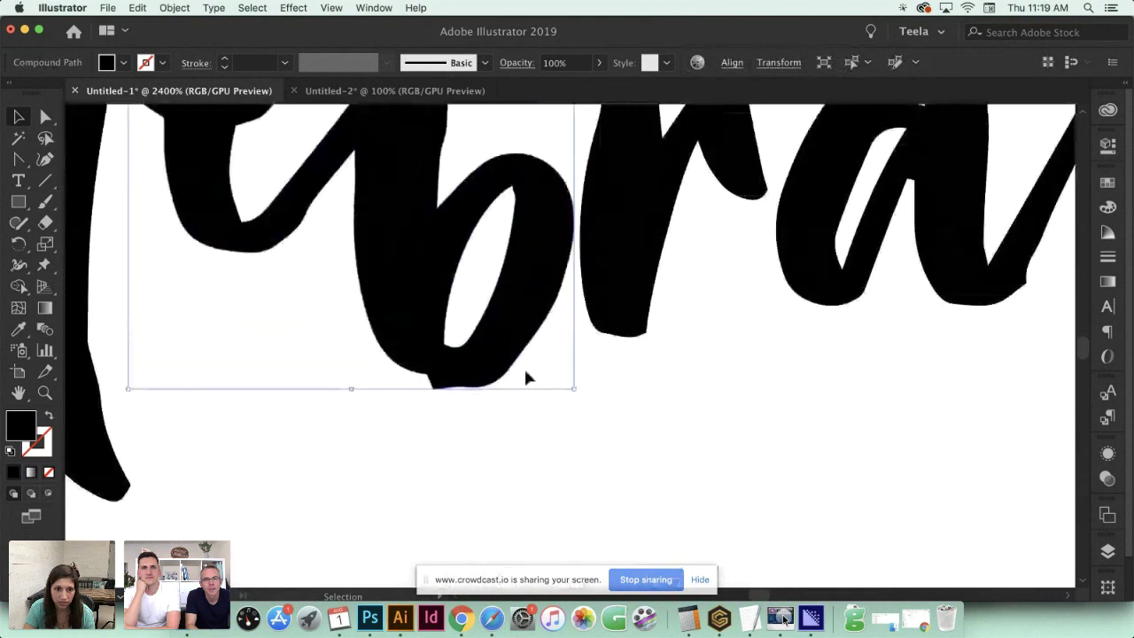
{"action": "scroll", "coordinate": [526, 378], "scroll_direction": "up", "scroll_amount": 9}
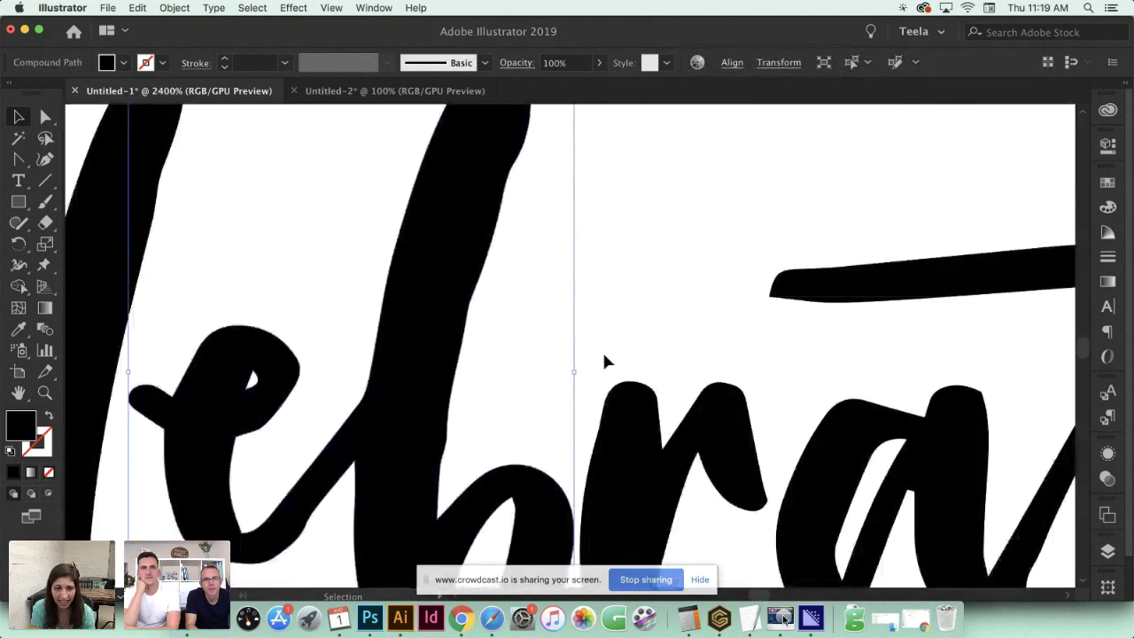
Activate the Pencil tool and accept its options with Edit selected paths enabled within 6 pixels
{"action": "key", "text": "n"}
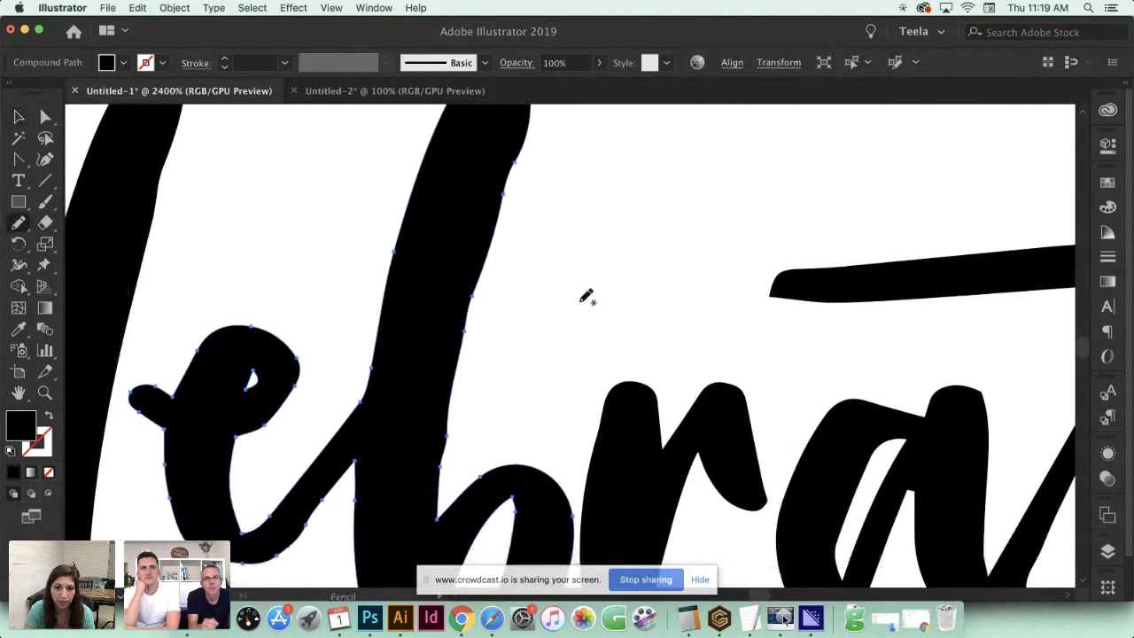
{"action": "double_click", "coordinate": [18, 224]}
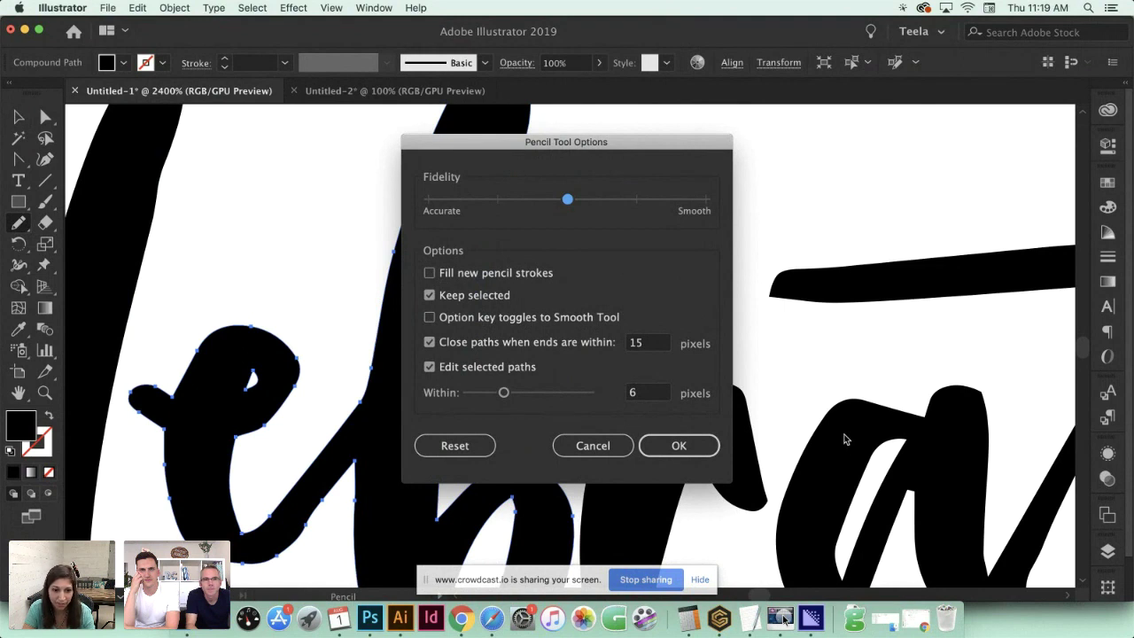
{"action": "left_click", "coordinate": [703, 445]}
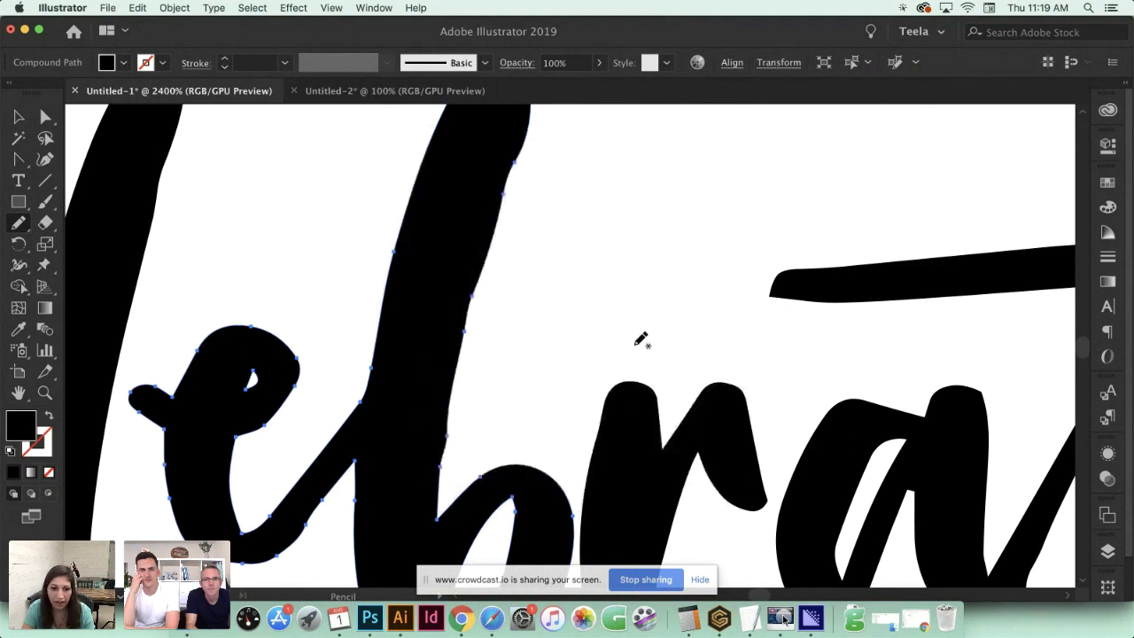
Redraw the bumpy outer edge of the "b" stem in "Celebrate!" as a smoother line with the Pencil tool
{"action": "scroll", "coordinate": [512, 235], "scroll_direction": "up", "scroll_amount": 1}
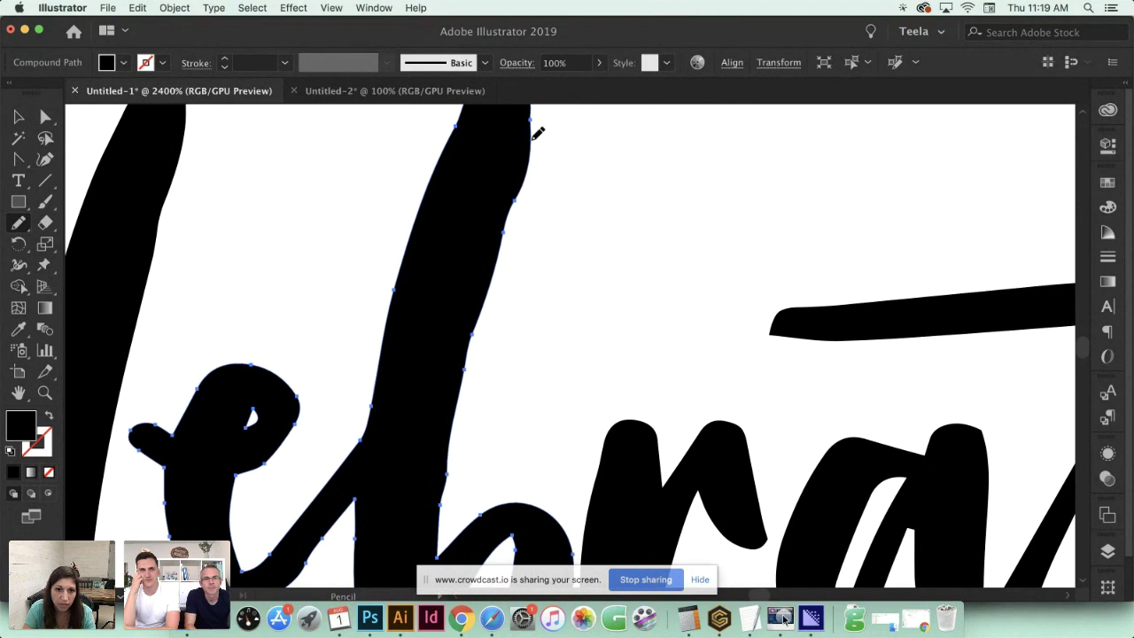
{"action": "key", "text": "super+equal"}
{"action": "key", "text": "super+equal"}
{"action": "key", "text": "space"}
{"action": "mouse_move", "coordinate": [636, 188]}
{"action": "left_mouse_down"}
{"action": "mouse_move", "coordinate": [552, 385]}
{"action": "mouse_move", "coordinate": [579, 380]}
{"action": "mouse_move", "coordinate": [615, 296]}
{"action": "mouse_move", "coordinate": [540, 310]}
{"action": "left_mouse_up"}
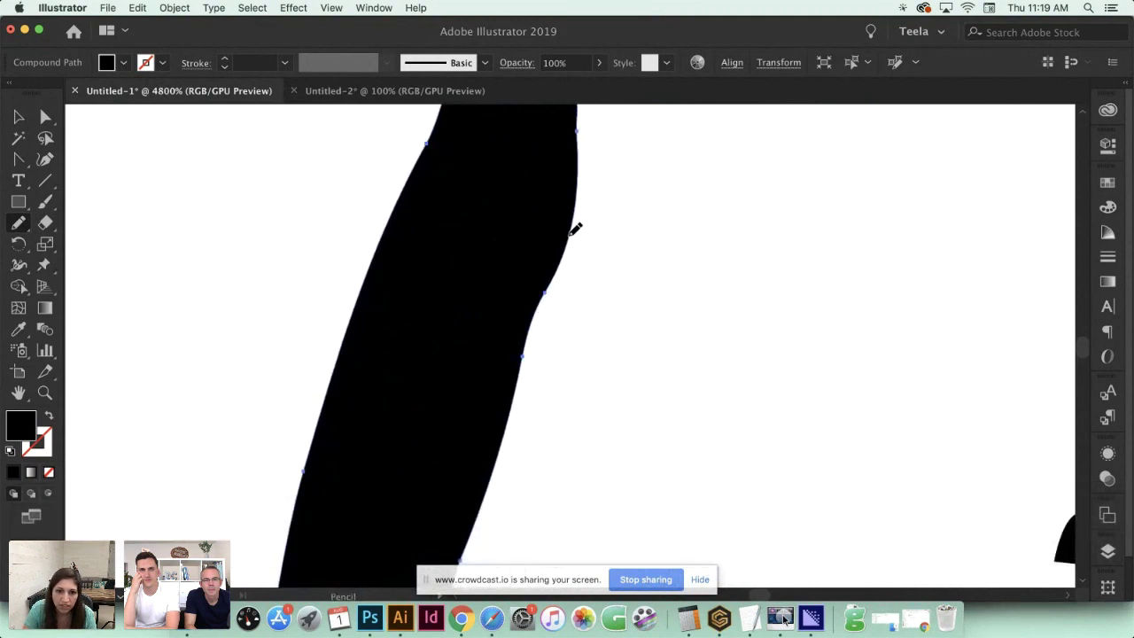
{"action": "left_click_drag", "start_coordinate": [575, 229], "coordinate": [499, 458]}
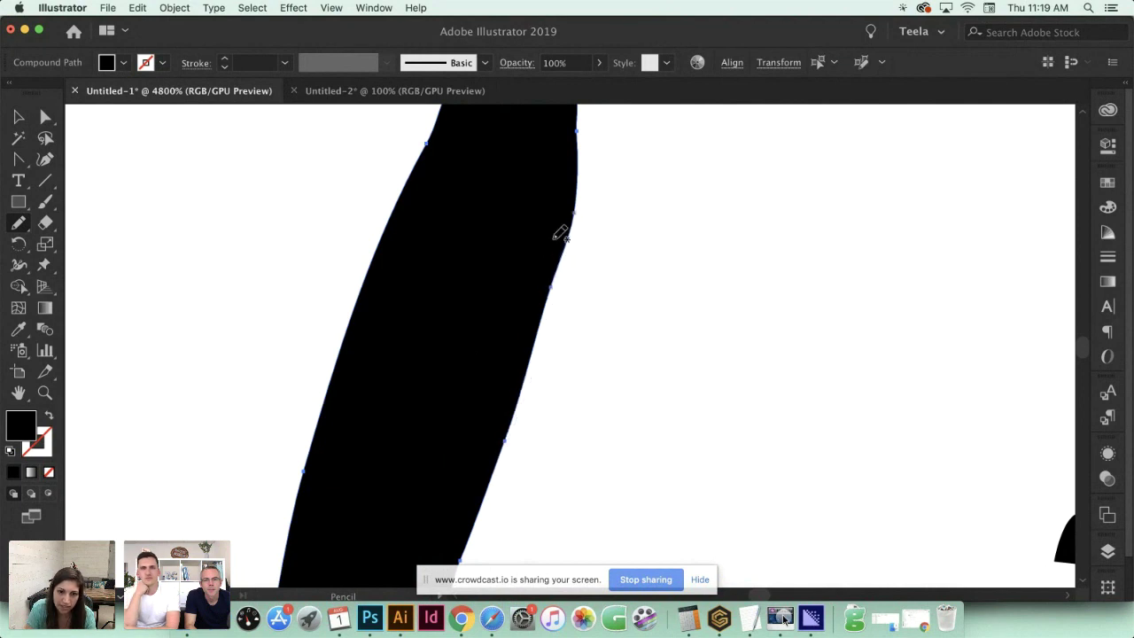
{"action": "scroll", "coordinate": [605, 257], "scroll_direction": "up", "scroll_amount": 3}
{"action": "scroll", "coordinate": [609, 254], "scroll_direction": "up", "scroll_amount": 1}
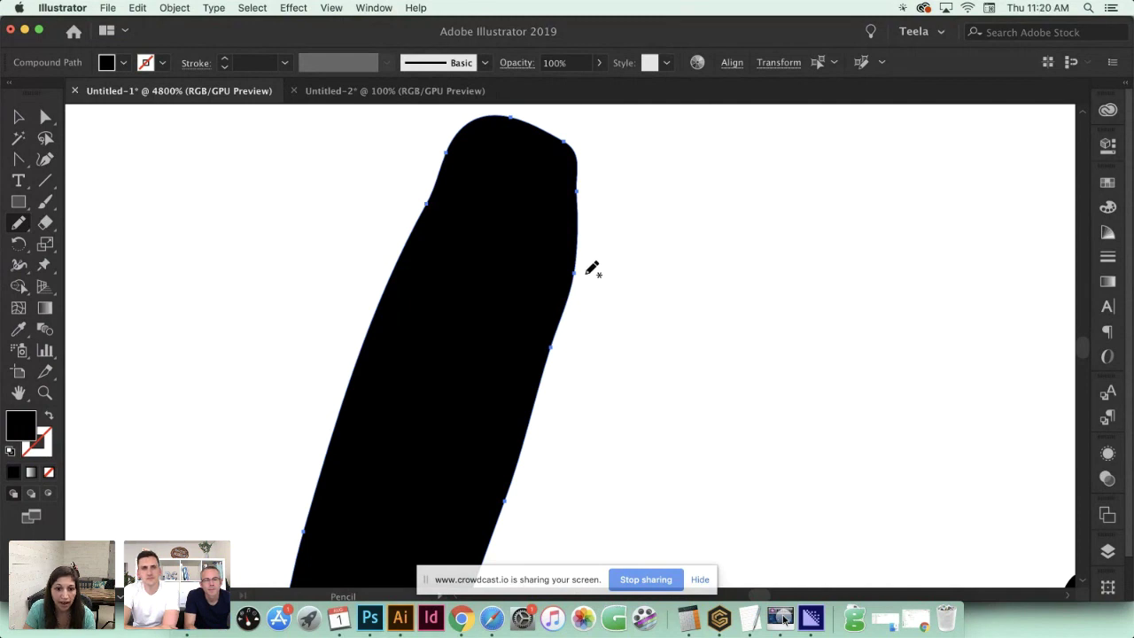
Redraw the upper corner and the lower right-hand edge of the "b" stem with the Pencil tool to even out the bumps
{"action": "mouse_move", "coordinate": [578, 273]}
{"action": "left_mouse_down"}
{"action": "mouse_move", "coordinate": [597, 185]}
{"action": "mouse_move", "coordinate": [574, 139]}
{"action": "left_mouse_up"}
{"action": "scroll", "coordinate": [638, 308], "scroll_direction": "down", "scroll_amount": 10}
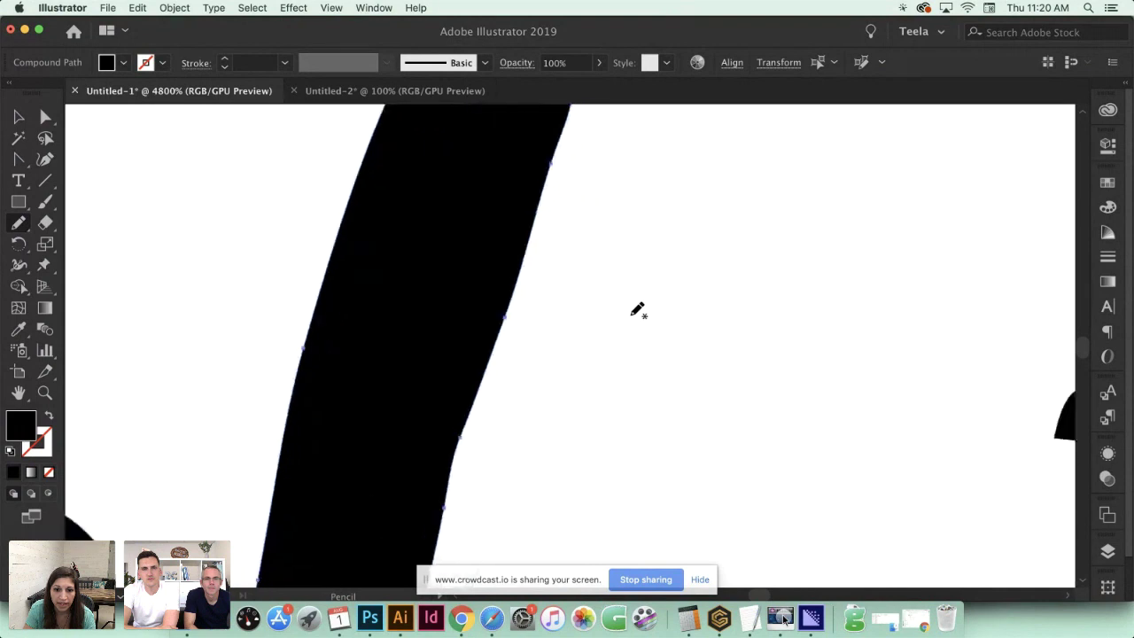
{"action": "scroll", "coordinate": [541, 347], "scroll_direction": "down", "scroll_amount": 5}
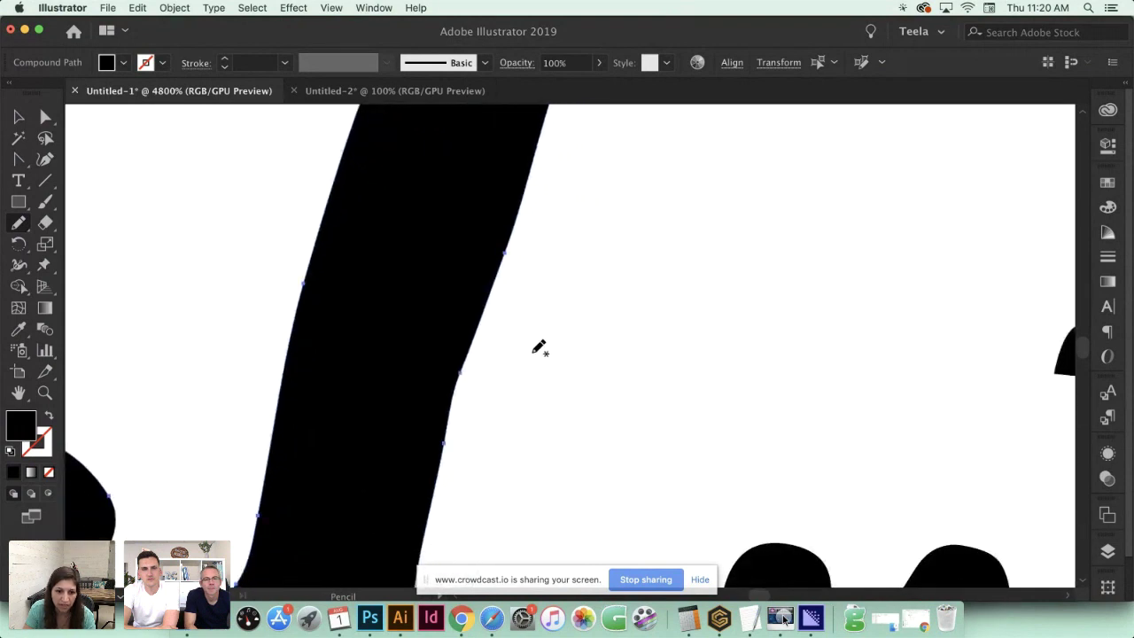
{"action": "scroll", "coordinate": [538, 341], "scroll_direction": "down", "scroll_amount": 6}
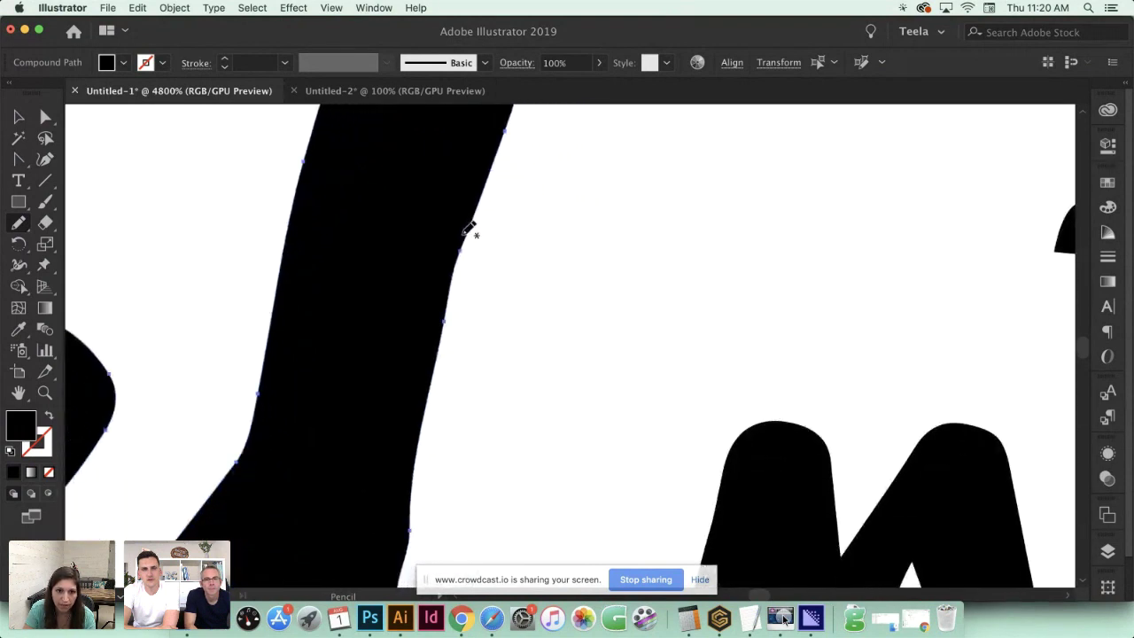
{"action": "left_click_drag", "start_coordinate": [479, 209], "coordinate": [416, 485]}
{"action": "scroll", "coordinate": [504, 307], "scroll_direction": "up", "scroll_amount": 10}
{"action": "left_click_drag", "start_coordinate": [472, 381], "coordinate": [504, 279]}
{"action": "scroll", "coordinate": [578, 312], "scroll_direction": "up", "scroll_amount": 1}
{"action": "scroll", "coordinate": [578, 312], "scroll_direction": "up", "scroll_amount": 15}
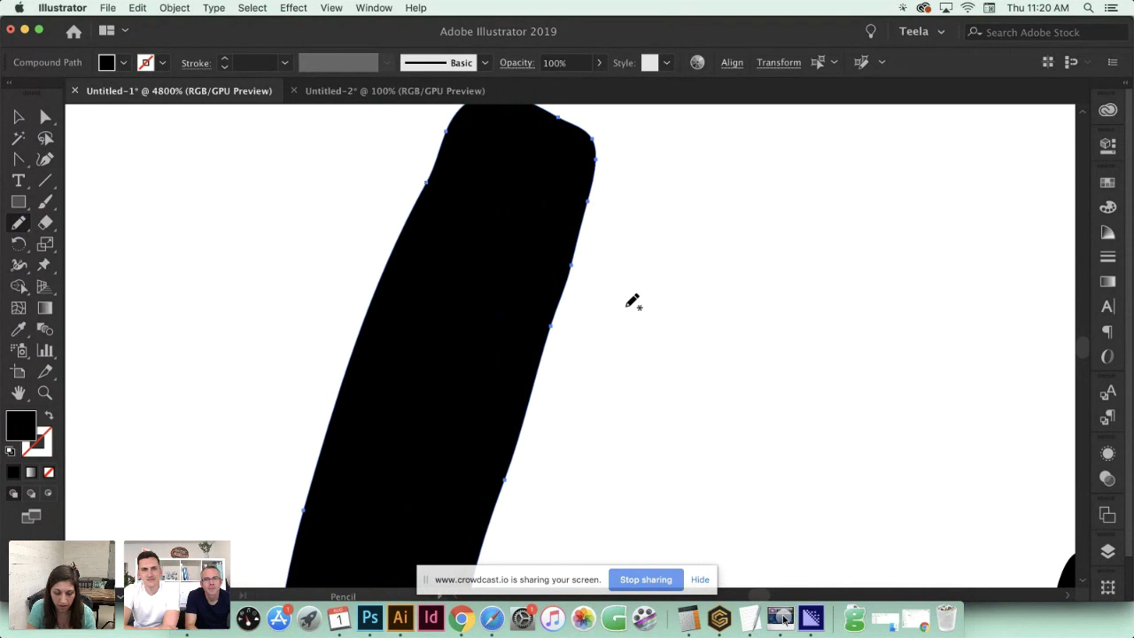
Compare the redrawn "b" with the rest of "Celebrate!" and examine the right-hand edge of its stem up close
{"action": "key", "text": "super+minus"}
{"action": "key", "text": "super+minus"}
{"action": "key", "text": "super+minus"}
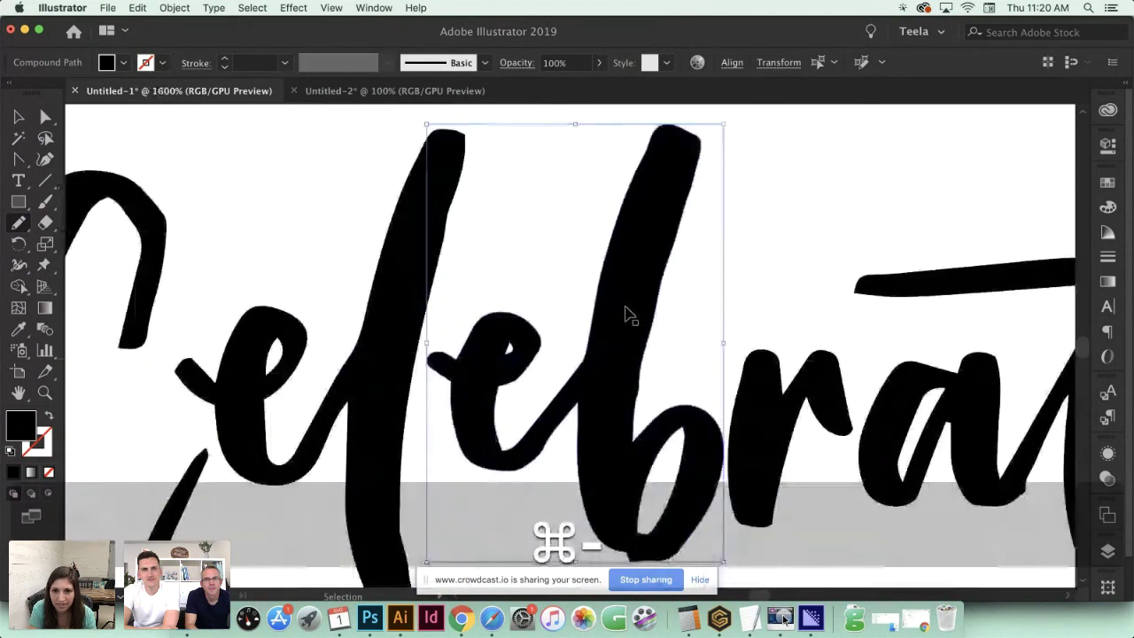
{"action": "key", "text": "super+minus"}
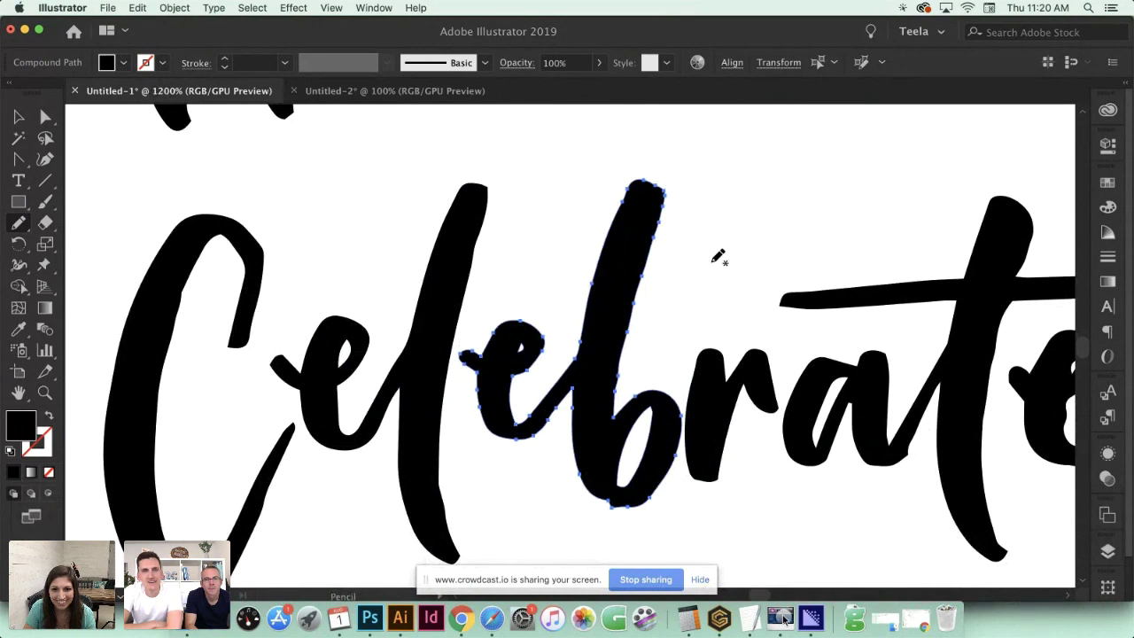
{"action": "key", "text": "super+equal"}
{"action": "key", "text": "super+equal"}
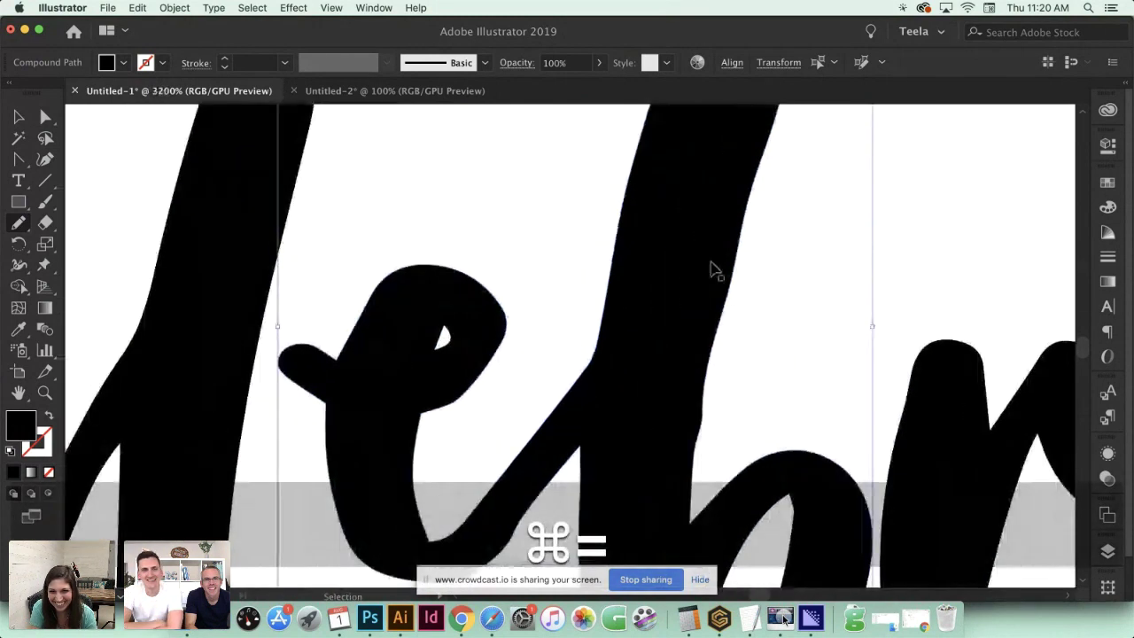
{"action": "key", "text": "super+equal"}
{"action": "key", "text": "super+equal"}
{"action": "key", "text": "space"}
{"action": "left_click_drag", "start_coordinate": [767, 246], "coordinate": [600, 251]}
{"action": "left_click_drag", "start_coordinate": [697, 261], "coordinate": [595, 249]}
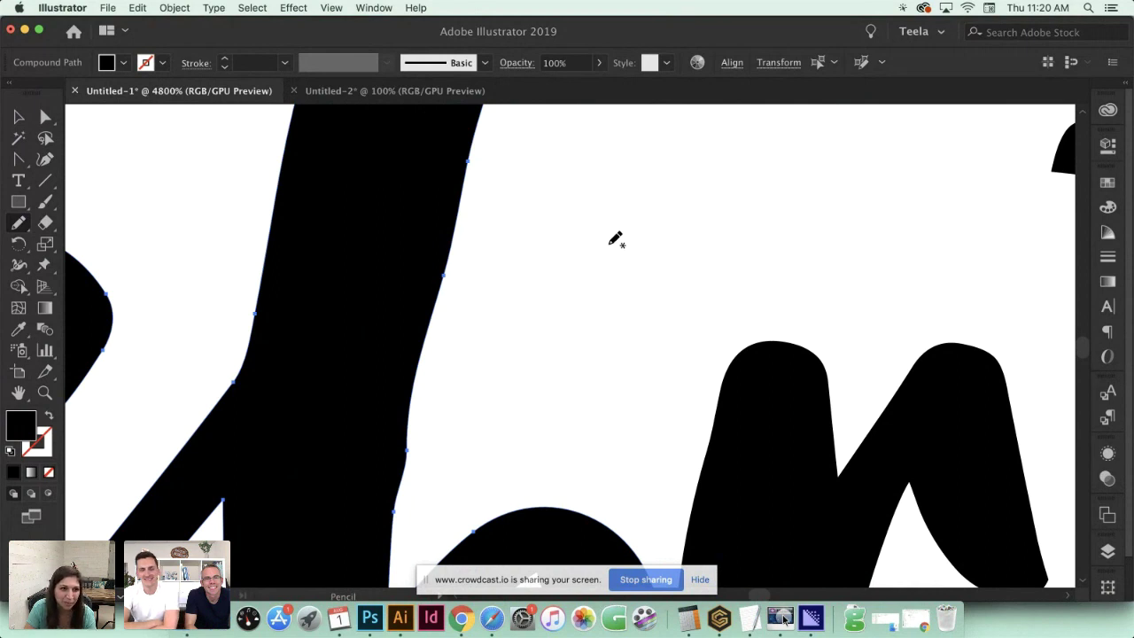
Smooth the right-hand edge of the "b" stem from its middle up to the tip with the Smooth tool
{"action": "scroll", "coordinate": [585, 245], "scroll_direction": "up", "scroll_amount": 1}
{"action": "scroll", "coordinate": [585, 245], "scroll_direction": "up", "scroll_amount": 5}
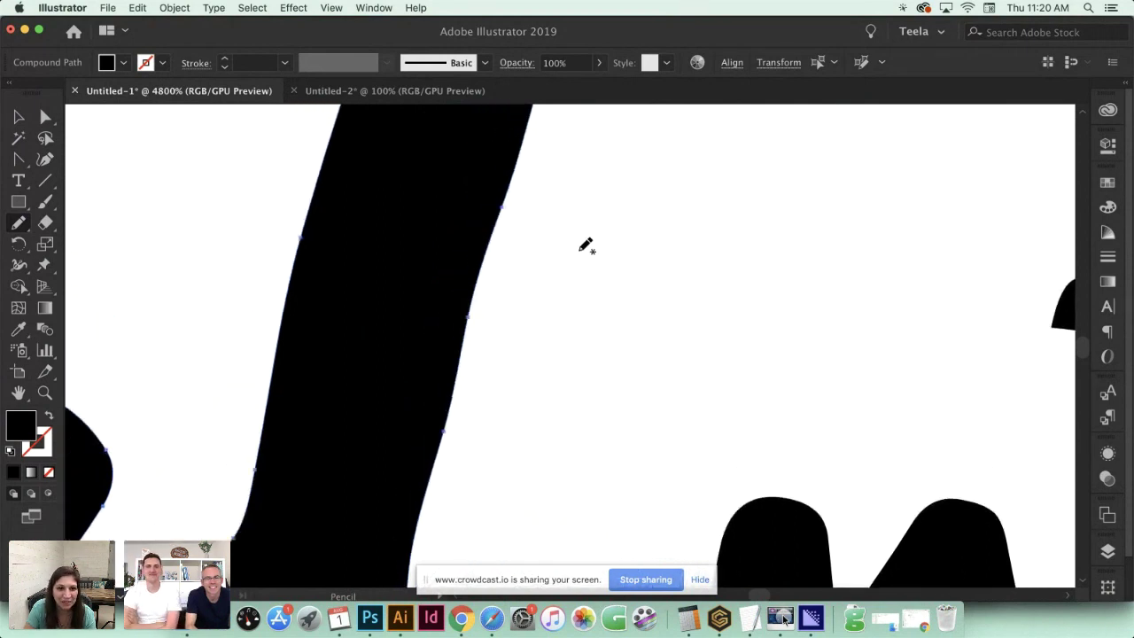
{"action": "scroll", "coordinate": [585, 245], "scroll_direction": "left", "scroll_amount": 2}
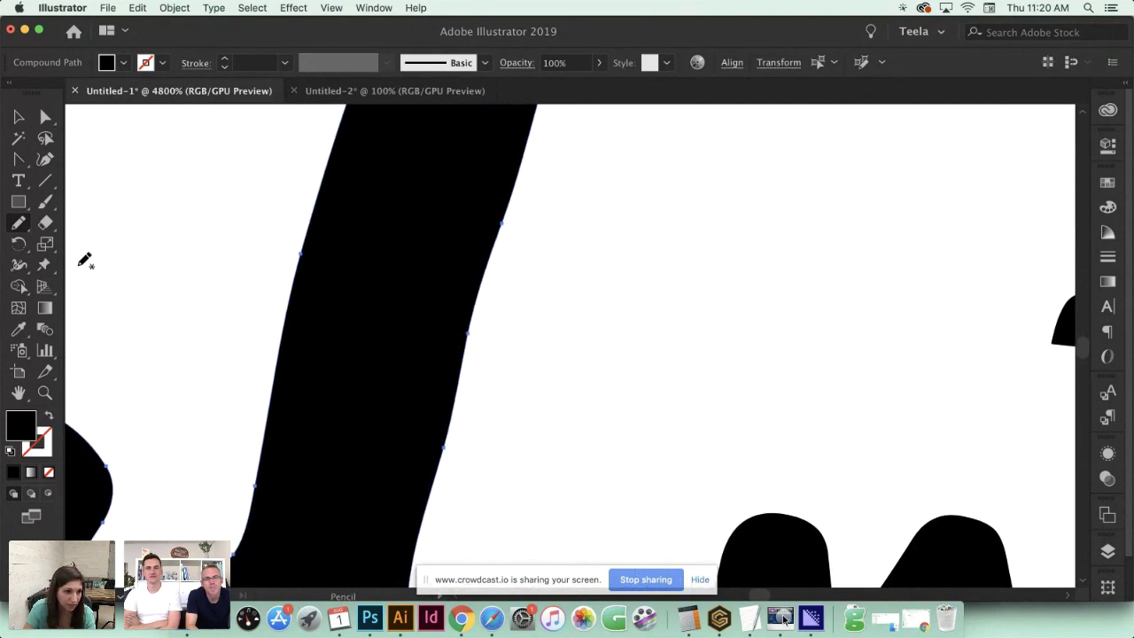
{"action": "left_click", "coordinate": [16, 225]}
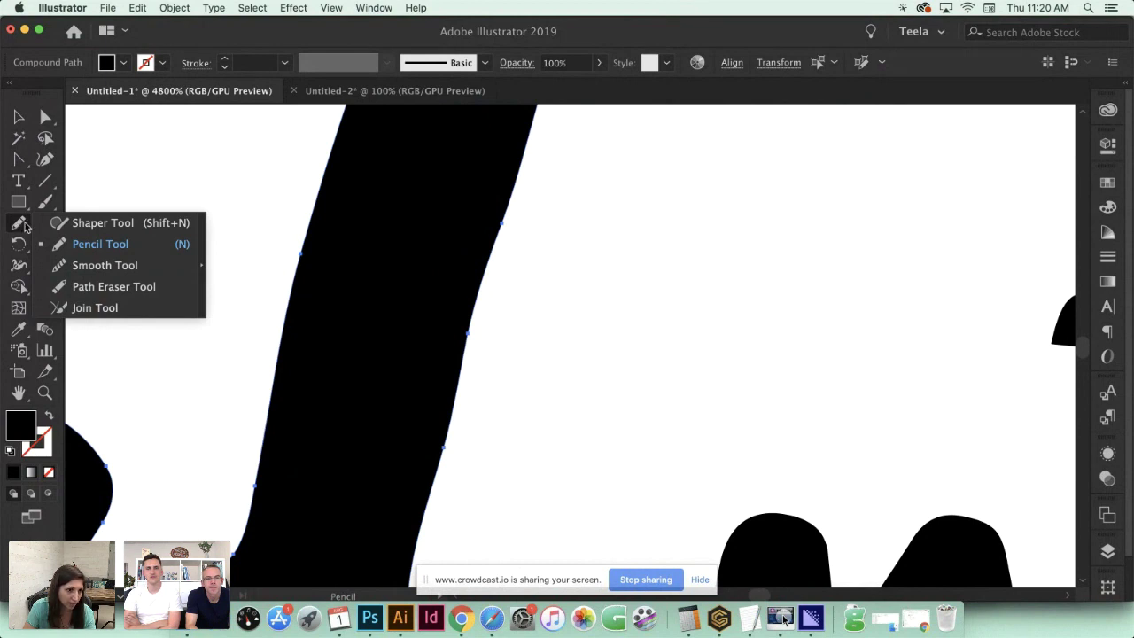
{"action": "left_click", "coordinate": [100, 265]}
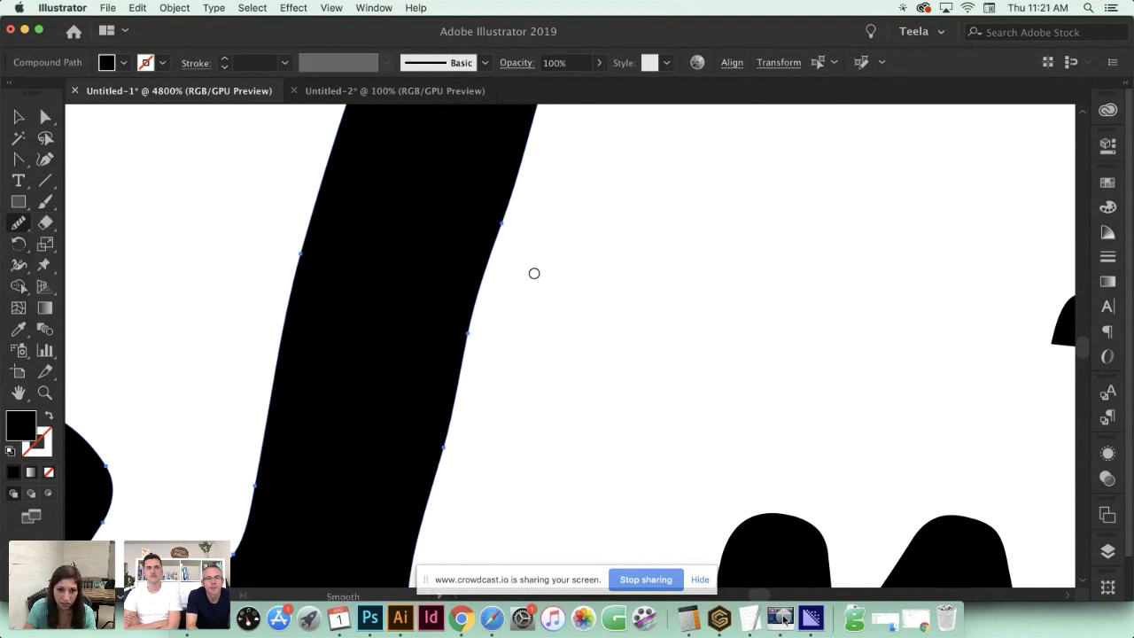
{"action": "left_click_drag", "start_coordinate": [503, 218], "coordinate": [446, 447]}
{"action": "scroll", "coordinate": [517, 316], "scroll_direction": "up", "scroll_amount": 5}
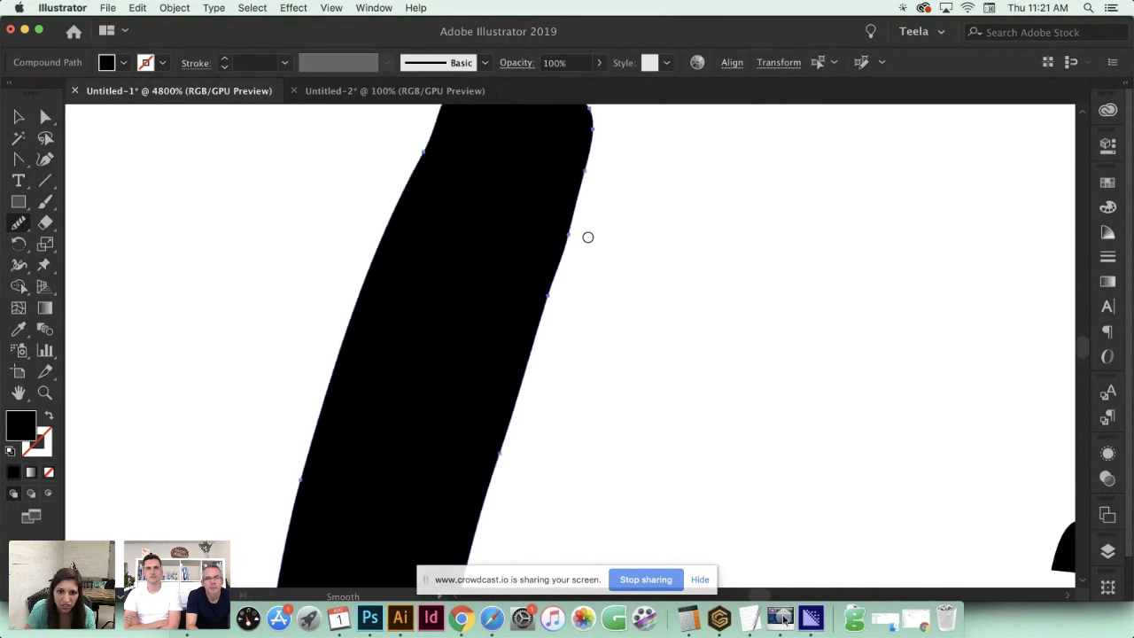
{"action": "left_click_drag", "start_coordinate": [547, 293], "coordinate": [588, 163]}
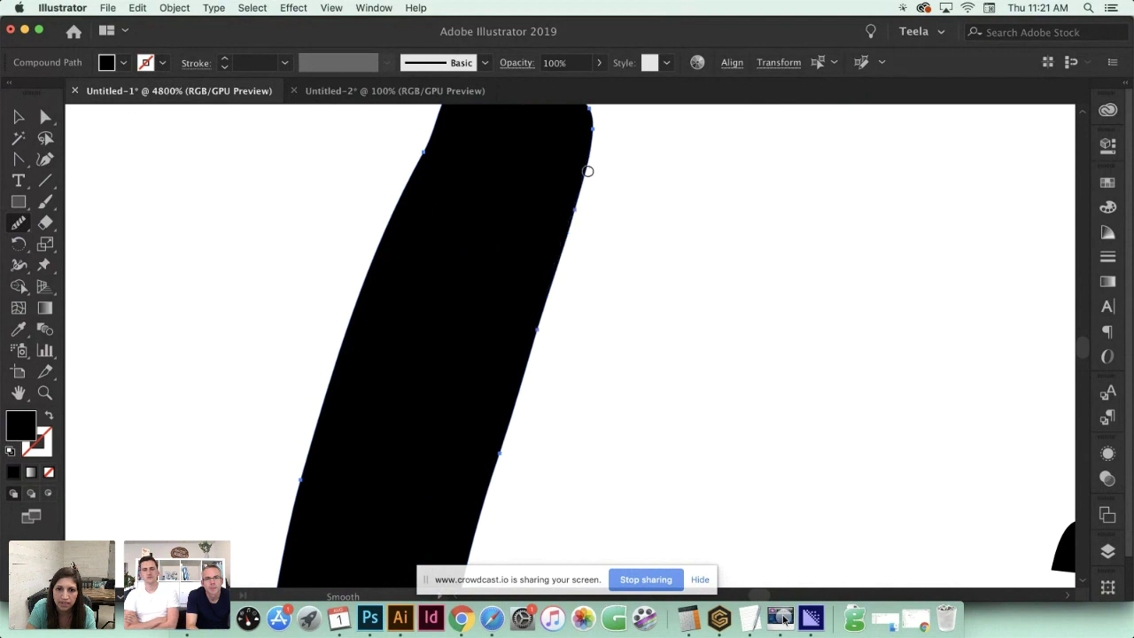
{"action": "scroll", "coordinate": [601, 289], "scroll_direction": "up", "scroll_amount": 3}
{"action": "scroll", "coordinate": [601, 289], "scroll_direction": "left", "scroll_amount": 1}
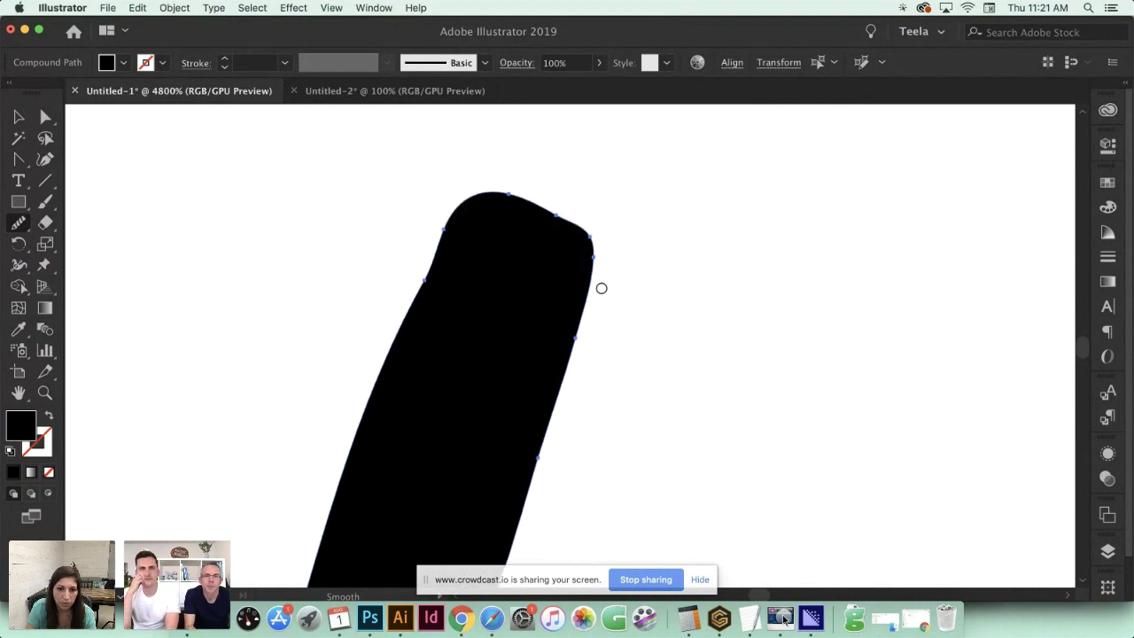
Remove the anchor point at the bump on the lower right-hand edge of the "b" stem with the Delete Anchor Point tool
{"action": "scroll", "coordinate": [600, 288], "scroll_direction": "left", "scroll_amount": 3}
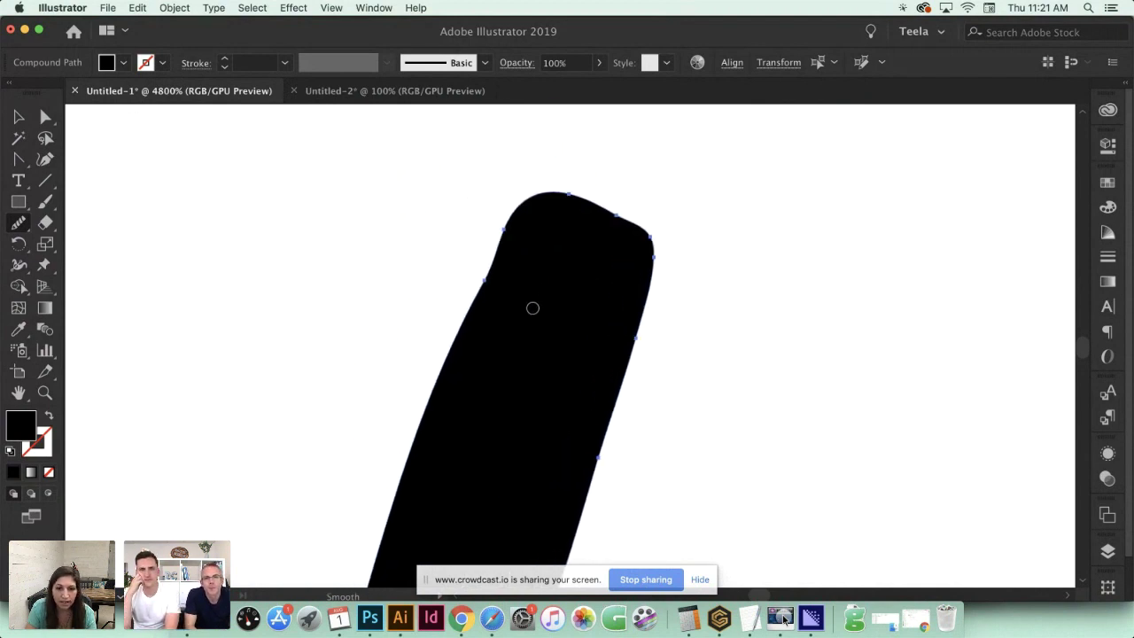
{"action": "key", "text": "super+equal"}
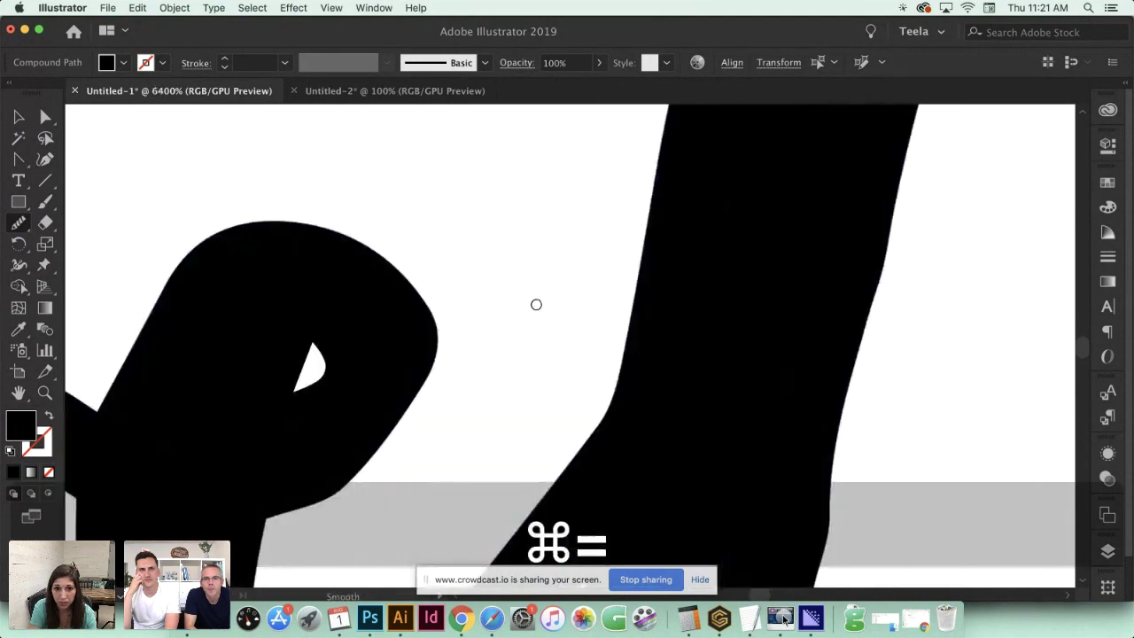
{"action": "key", "text": "space"}
{"action": "left_click_drag", "start_coordinate": [636, 361], "coordinate": [506, 225]}
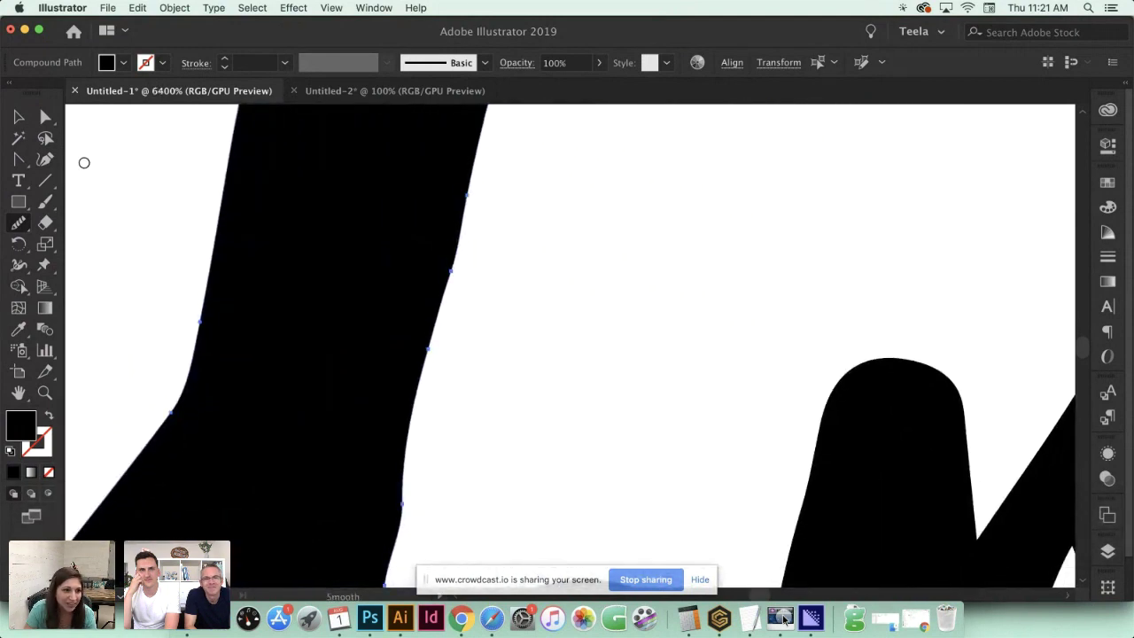
{"action": "left_click", "coordinate": [45, 160]}
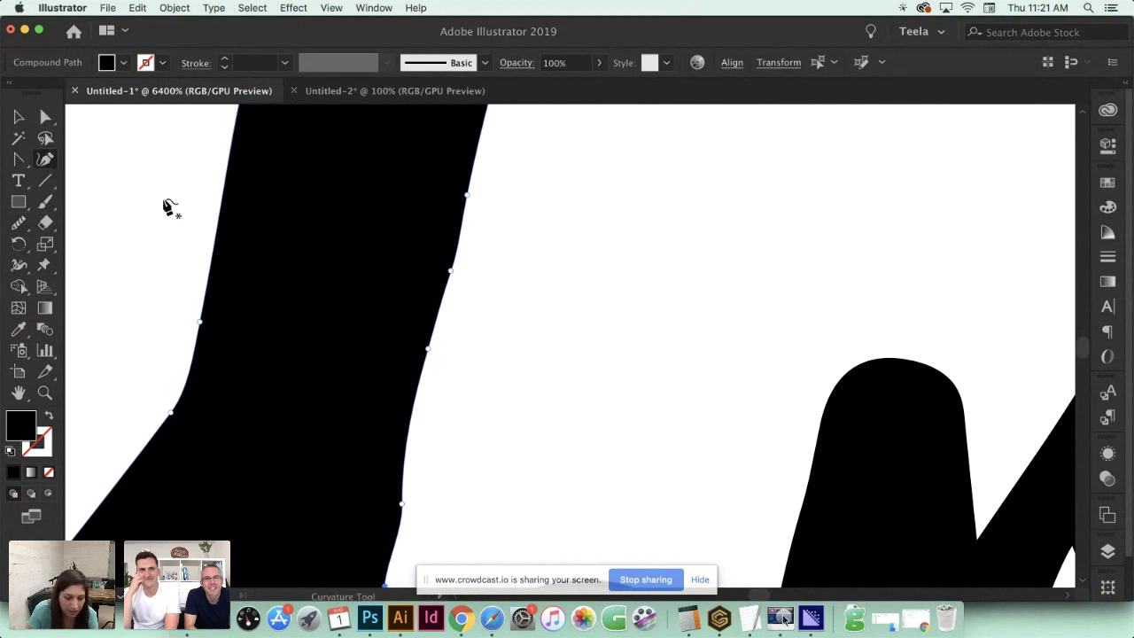
{"action": "key", "text": "p"}
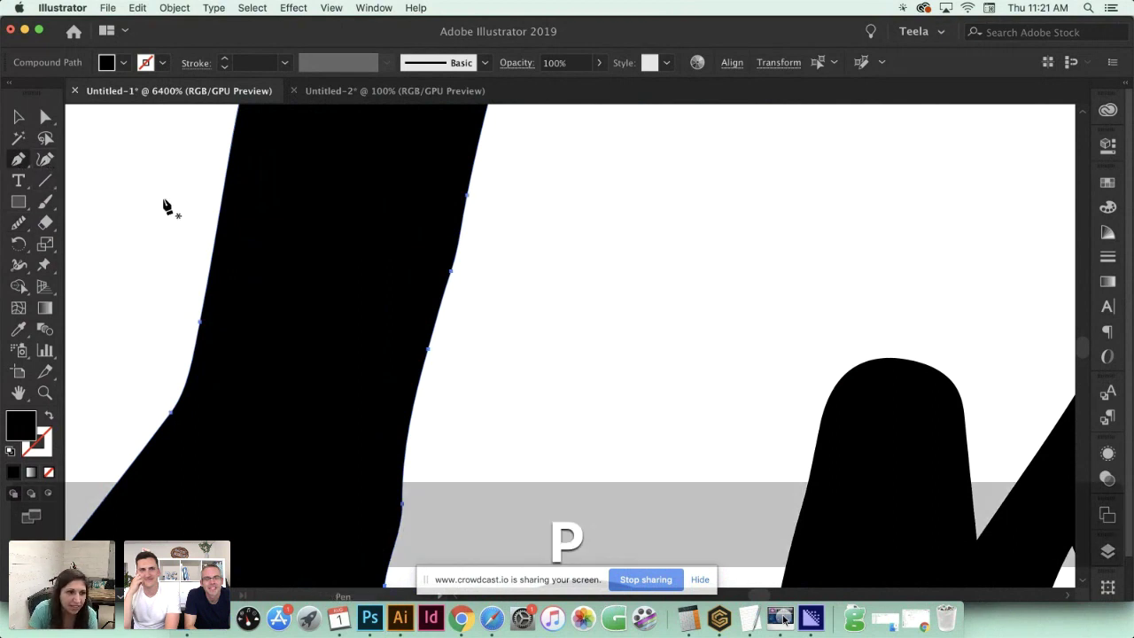
{"action": "left_click", "coordinate": [18, 162]}
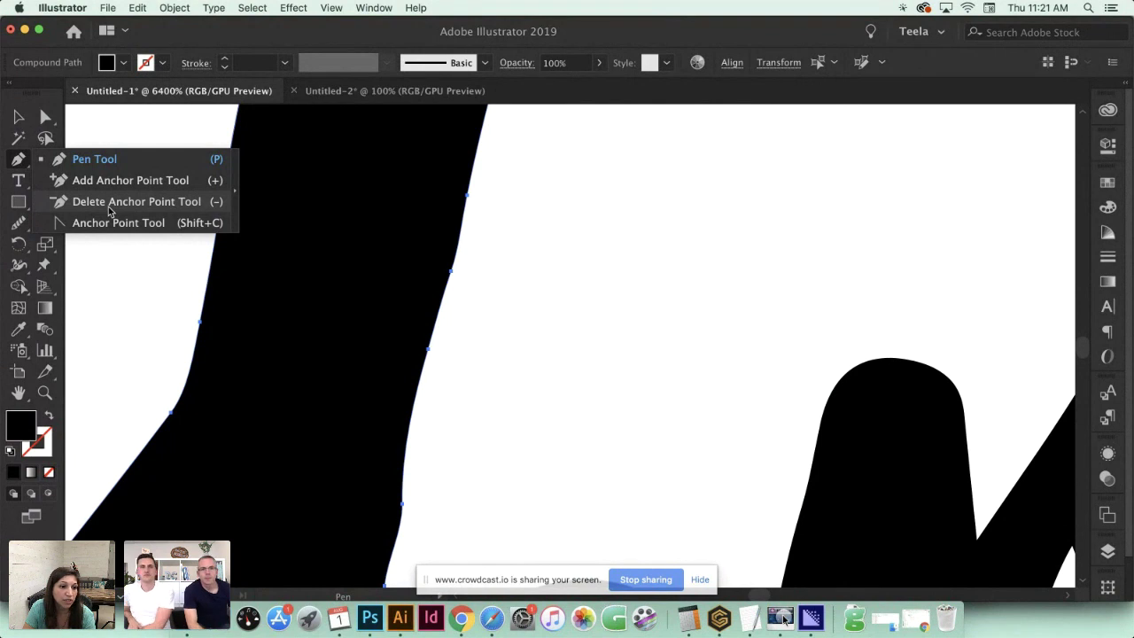
{"action": "left_click", "coordinate": [215, 205]}
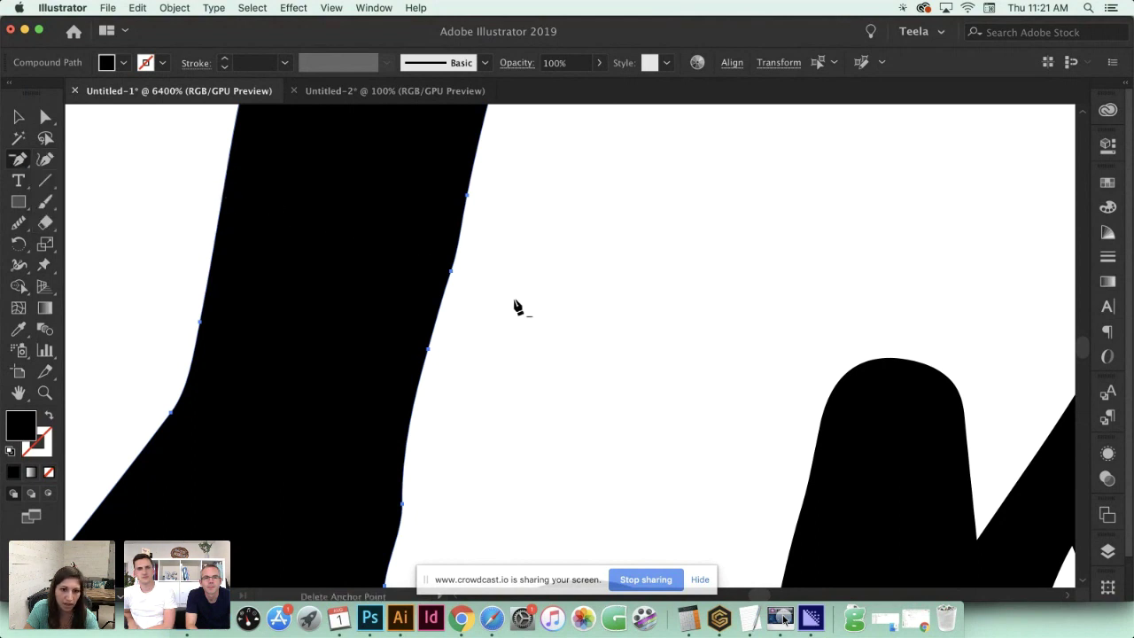
{"action": "left_click", "coordinate": [452, 276]}
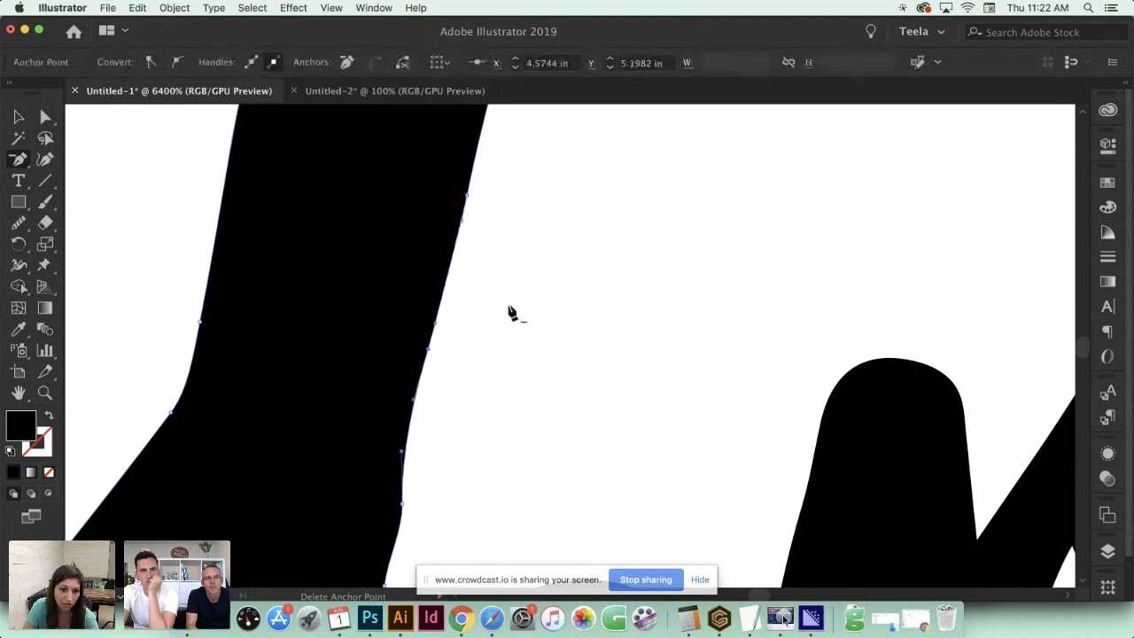
Delete the surplus anchor points along the upper right-hand edge, the slanted tip and the left-hand side of the "b" stem
{"action": "scroll", "coordinate": [512, 313], "scroll_direction": "up", "scroll_amount": 3}
{"action": "scroll", "coordinate": [512, 313], "scroll_direction": "up", "scroll_amount": 6}
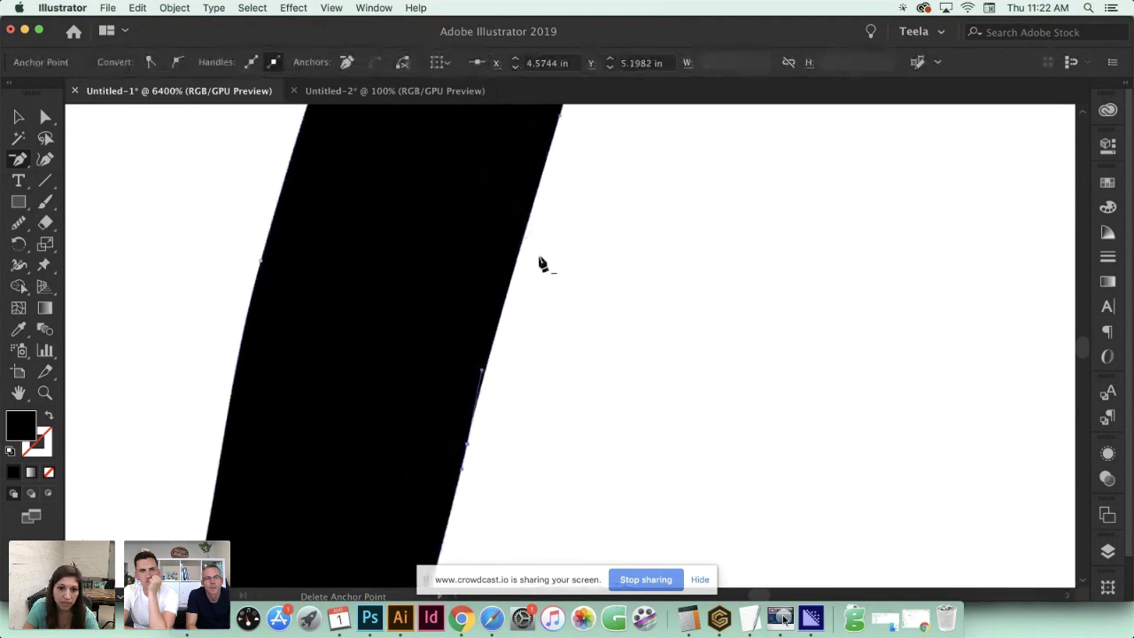
{"action": "scroll", "coordinate": [542, 275], "scroll_direction": "up", "scroll_amount": 4}
{"action": "scroll", "coordinate": [557, 315], "scroll_direction": "up", "scroll_amount": 5}
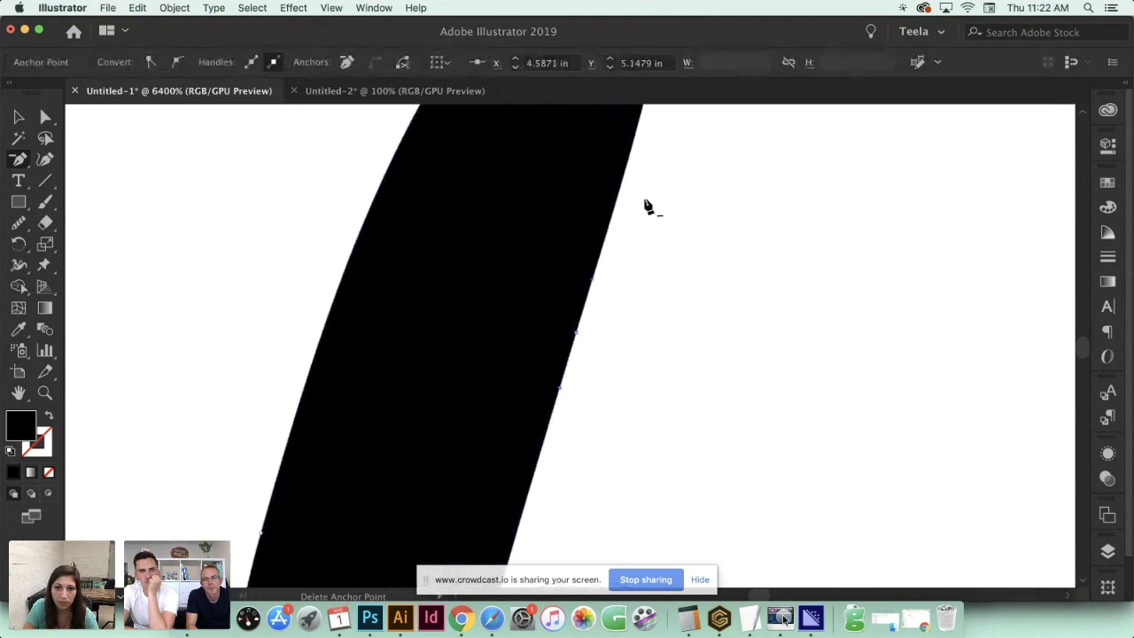
{"action": "scroll", "coordinate": [643, 257], "scroll_direction": "up", "scroll_amount": 4}
{"action": "scroll", "coordinate": [649, 316], "scroll_direction": "up", "scroll_amount": 4}
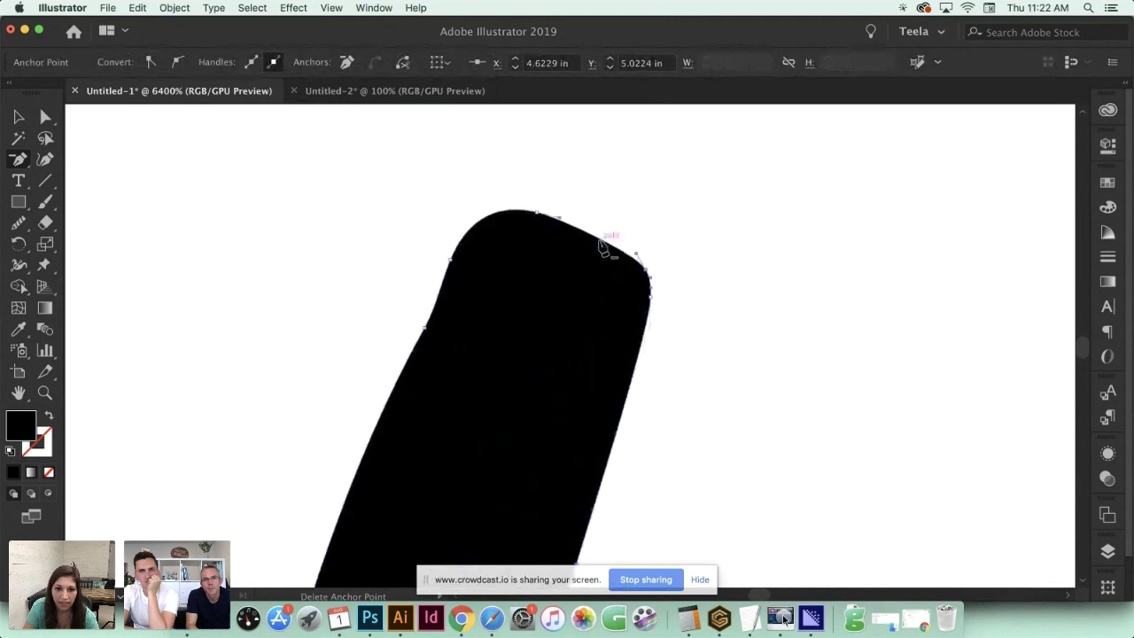
{"action": "left_click", "coordinate": [425, 328]}
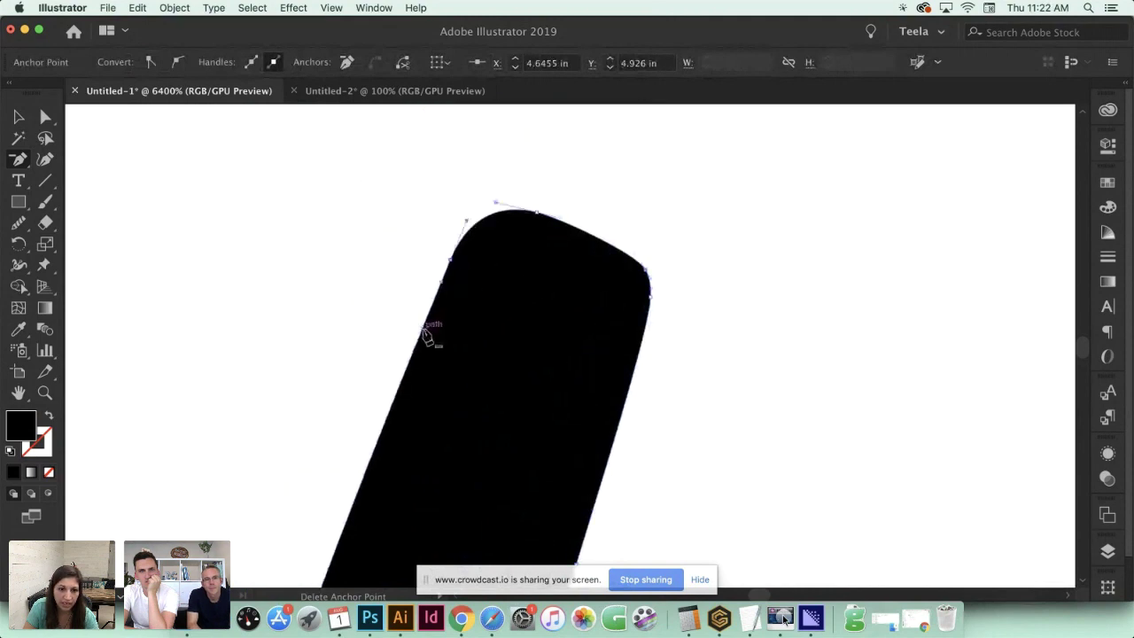
{"action": "scroll", "coordinate": [620, 359], "scroll_direction": "down", "scroll_amount": 5}
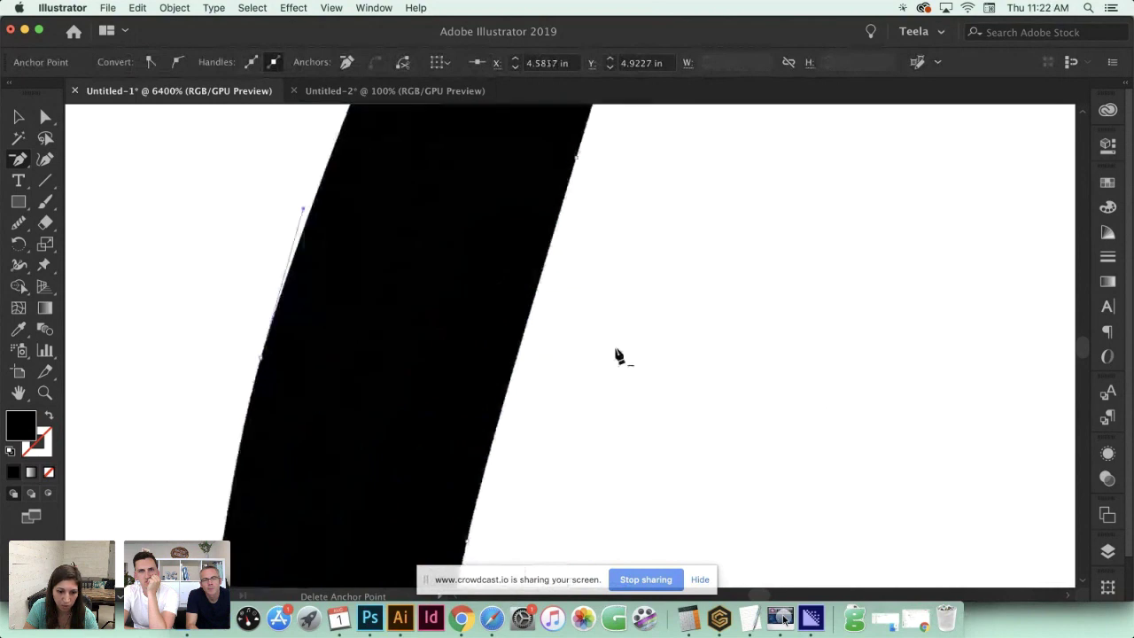
{"action": "scroll", "coordinate": [618, 355], "scroll_direction": "left", "scroll_amount": 3}
{"action": "scroll", "coordinate": [618, 354], "scroll_direction": "up", "scroll_amount": 5}
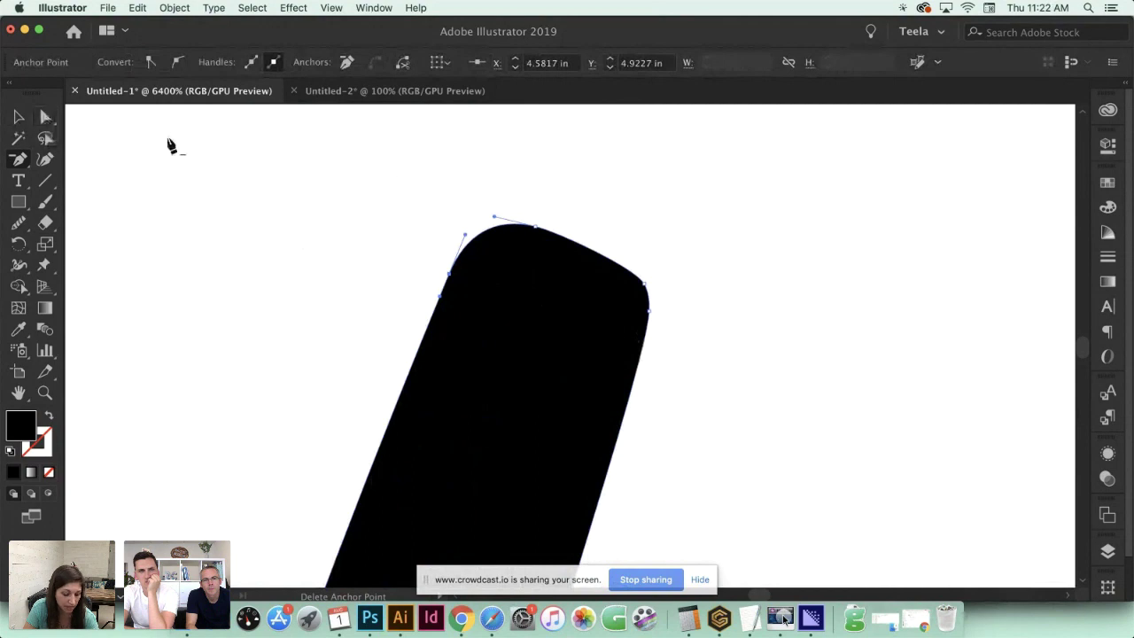
Round the tip of the "b" stem by adjusting the curve handles of its top anchors with the Direct Selection tool
{"action": "key", "text": "a"}
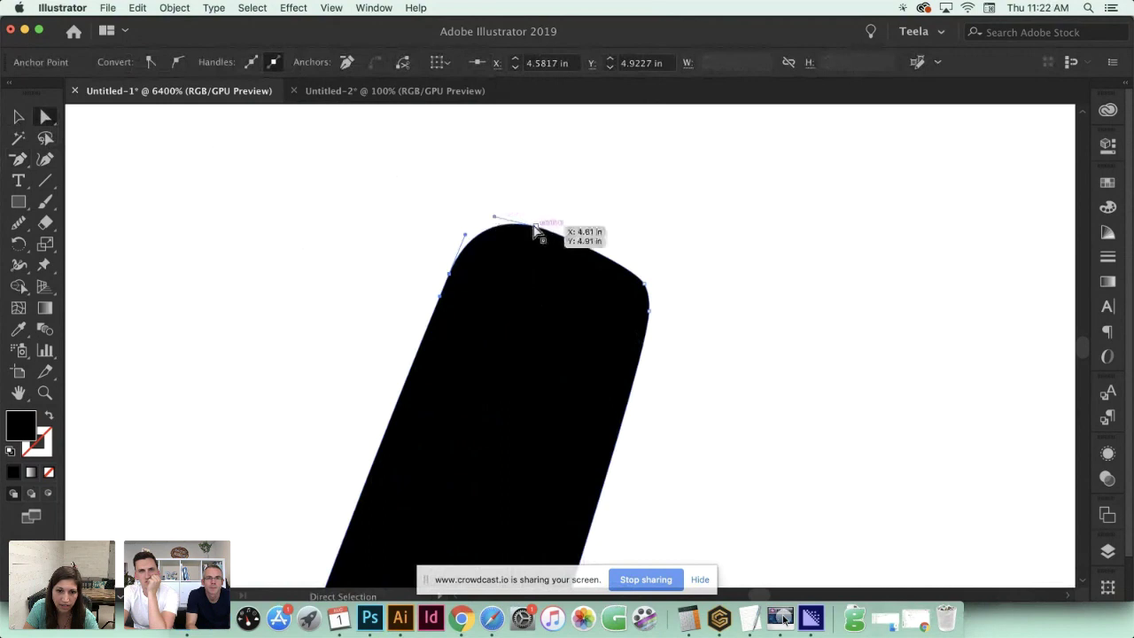
{"action": "left_click_drag", "start_coordinate": [535, 232], "coordinate": [537, 232]}
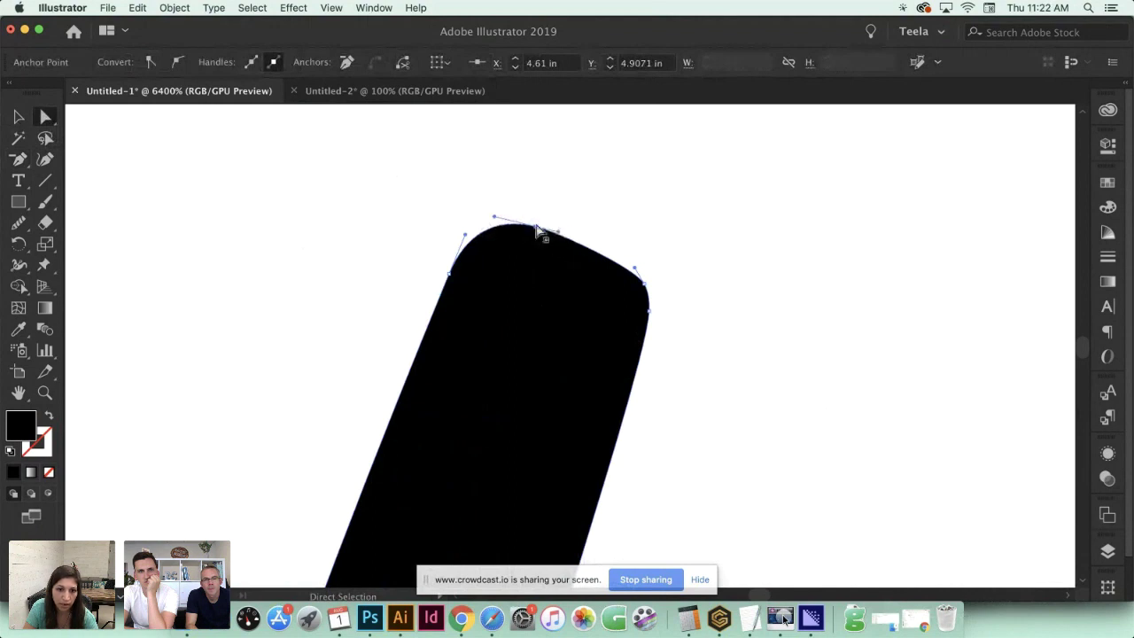
{"action": "mouse_move", "coordinate": [559, 233]}
{"action": "left_mouse_down"}
{"action": "mouse_move", "coordinate": [579, 230]}
{"action": "mouse_move", "coordinate": [590, 256]}
{"action": "mouse_move", "coordinate": [559, 236]}
{"action": "mouse_move", "coordinate": [565, 213]}
{"action": "mouse_move", "coordinate": [567, 254]}
{"action": "mouse_move", "coordinate": [577, 221]}
{"action": "left_mouse_up"}
{"action": "mouse_move", "coordinate": [468, 235]}
{"action": "left_mouse_down"}
{"action": "mouse_move", "coordinate": [490, 256]}
{"action": "mouse_move", "coordinate": [488, 280]}
{"action": "mouse_move", "coordinate": [443, 225]}
{"action": "mouse_move", "coordinate": [464, 293]}
{"action": "mouse_move", "coordinate": [451, 240]}
{"action": "mouse_move", "coordinate": [473, 289]}
{"action": "mouse_move", "coordinate": [467, 242]}
{"action": "mouse_move", "coordinate": [453, 254]}
{"action": "mouse_move", "coordinate": [470, 237]}
{"action": "left_mouse_up"}
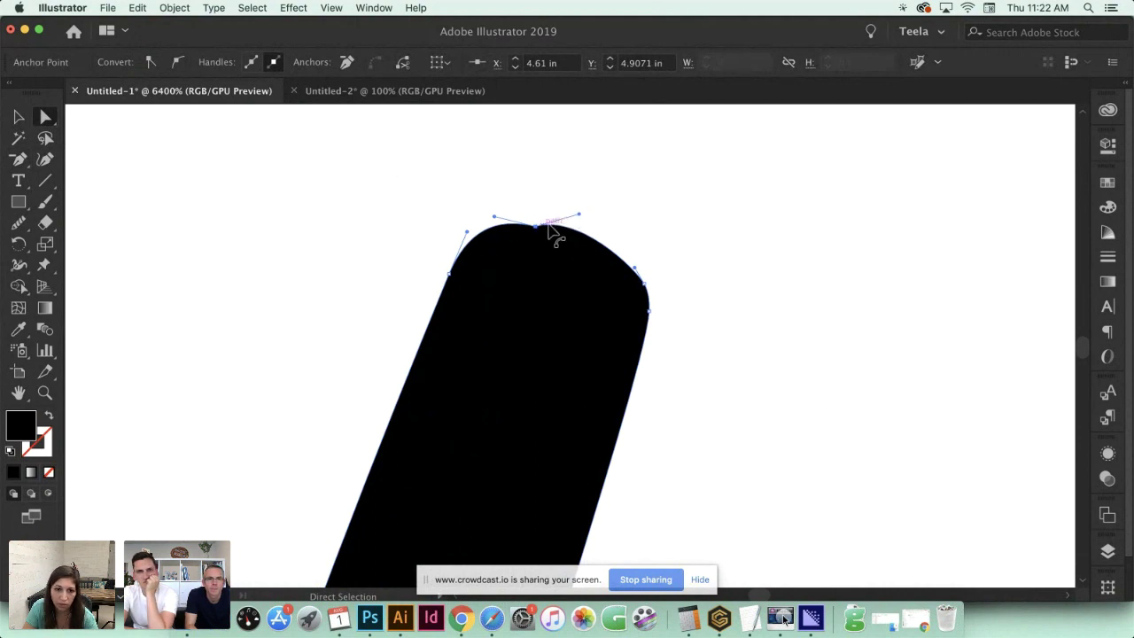
{"action": "mouse_move", "coordinate": [579, 214]}
{"action": "left_mouse_down"}
{"action": "mouse_move", "coordinate": [553, 271]}
{"action": "mouse_move", "coordinate": [572, 213]}
{"action": "left_mouse_up"}
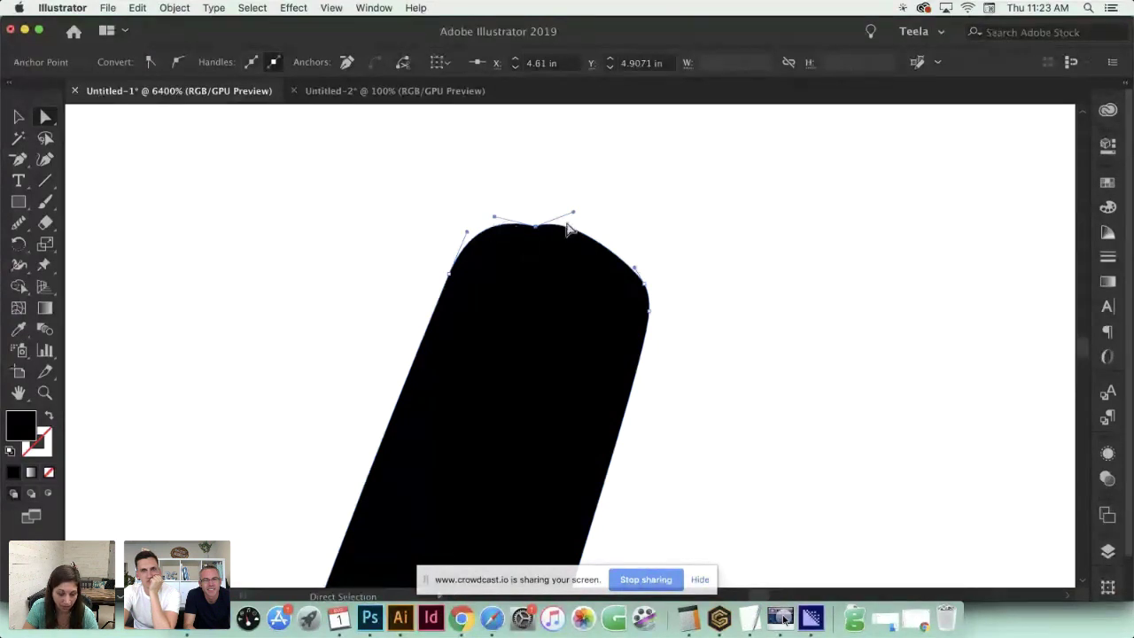
Pull out new smooth handles from the top anchor of the "b" stem with the Anchor Point tool and fine-tune the right-hand handle
{"action": "left_click", "coordinate": [17, 160]}
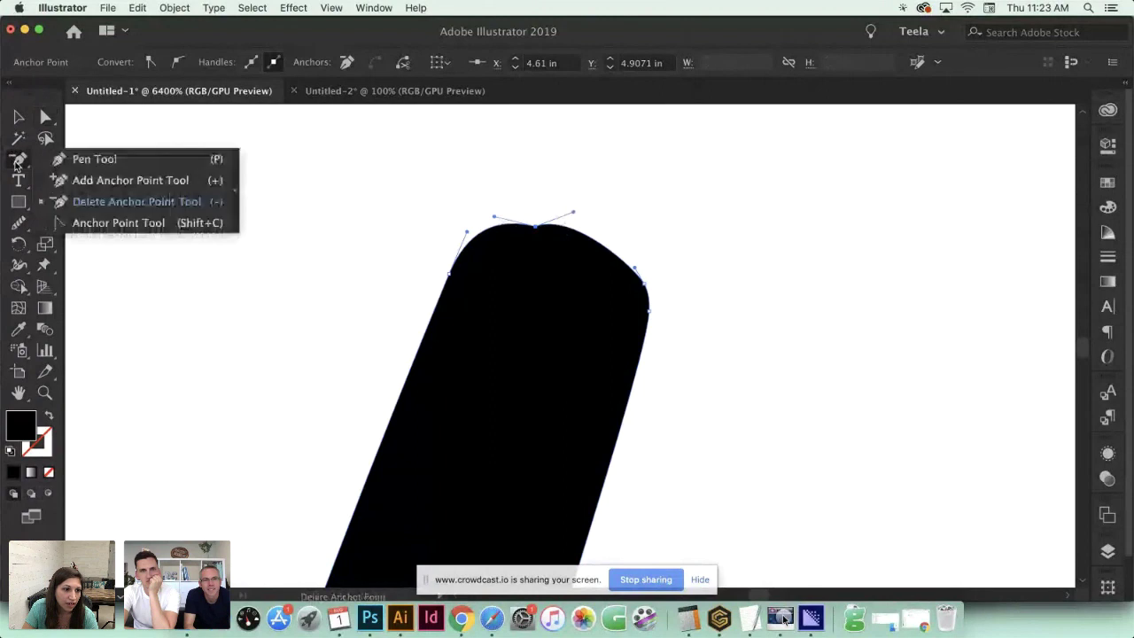
{"action": "left_click", "coordinate": [200, 222]}
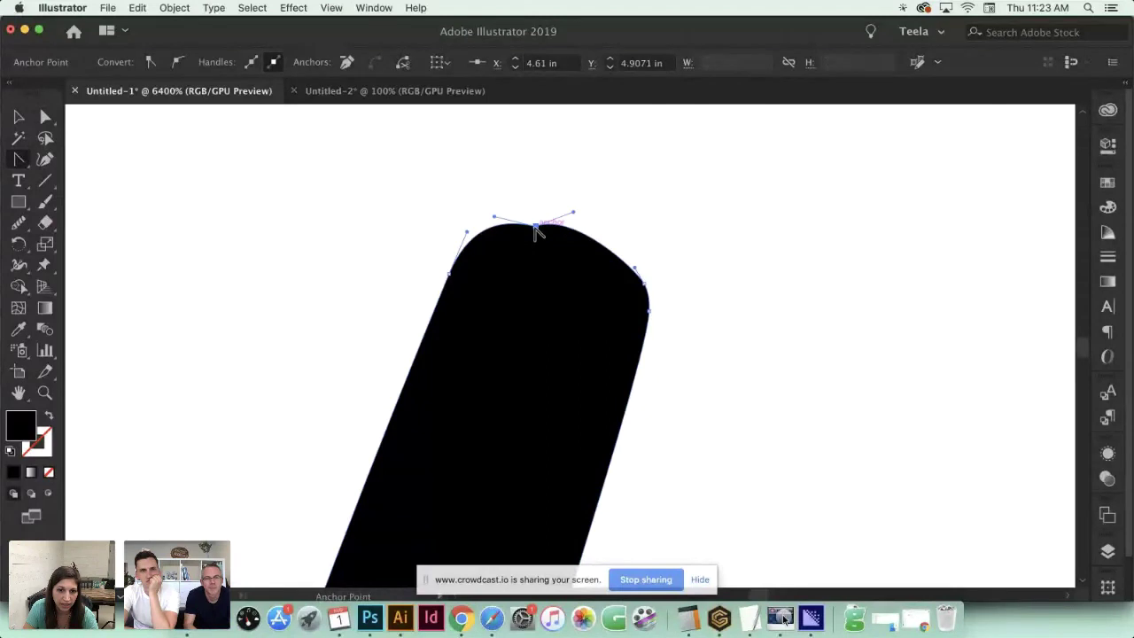
{"action": "left_click_drag", "start_coordinate": [536, 228], "coordinate": [585, 224]}
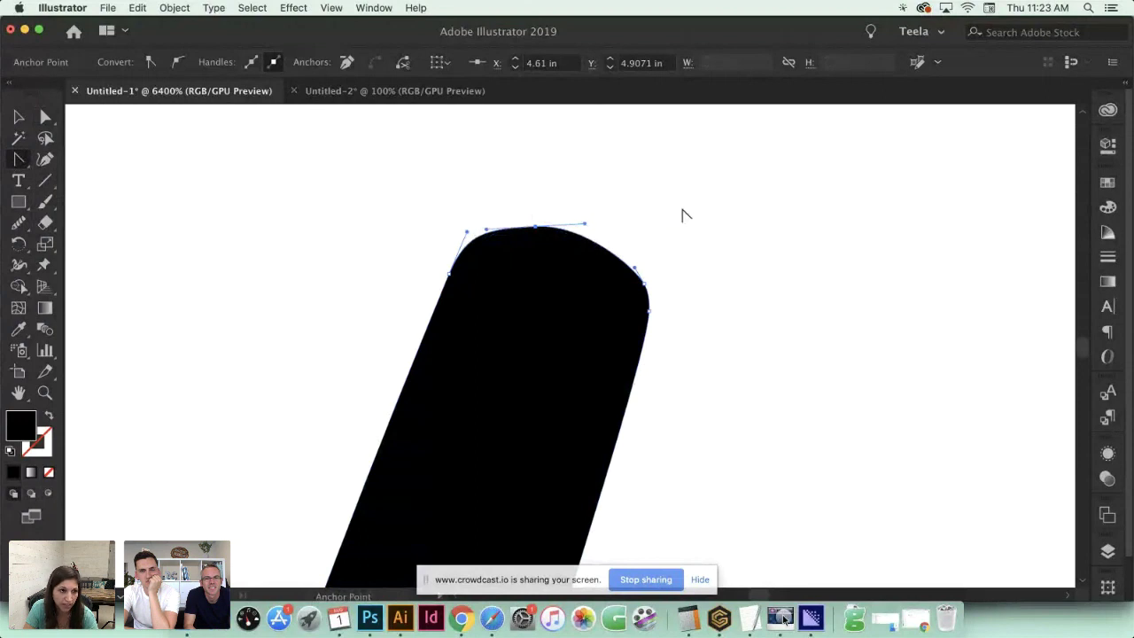
{"action": "key", "text": "a"}
{"action": "mouse_move", "coordinate": [585, 223]}
{"action": "left_mouse_down"}
{"action": "mouse_move", "coordinate": [582, 250]}
{"action": "mouse_move", "coordinate": [575, 220]}
{"action": "mouse_move", "coordinate": [589, 198]}
{"action": "mouse_move", "coordinate": [581, 228]}
{"action": "left_mouse_up"}
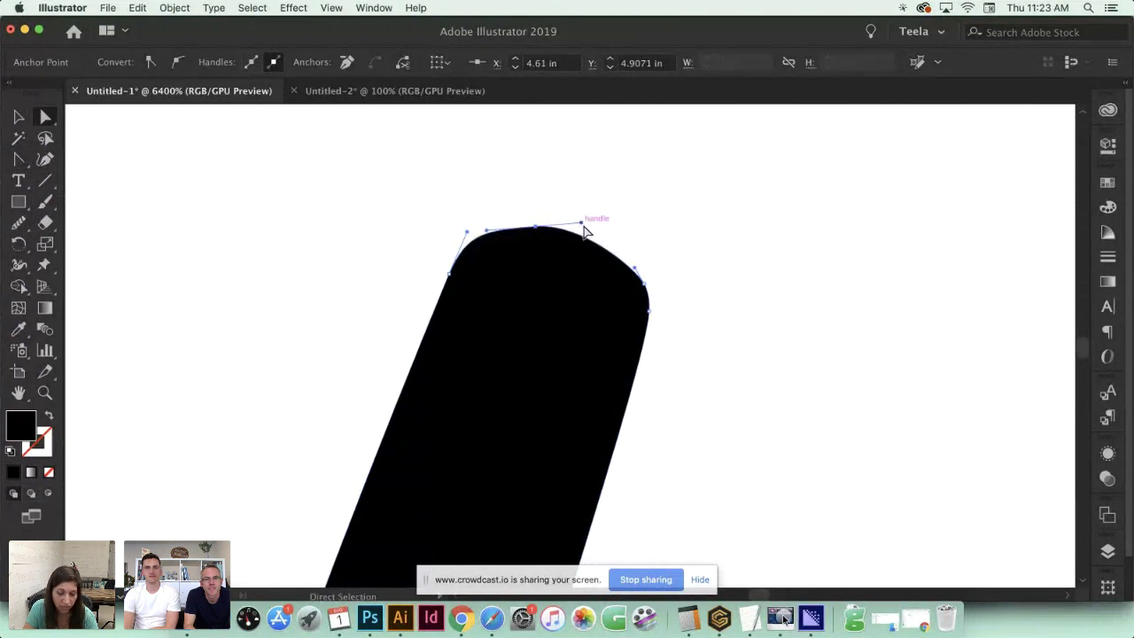
Try angling the top anchor's right-hand handle independently, then reset the anchor to a corner and pull out new, nearly horizontal handles
{"action": "key", "text": "shift"}
{"action": "key", "text": "shift+c"}
{"action": "left_click_drag", "start_coordinate": [582, 224], "coordinate": [577, 198]}
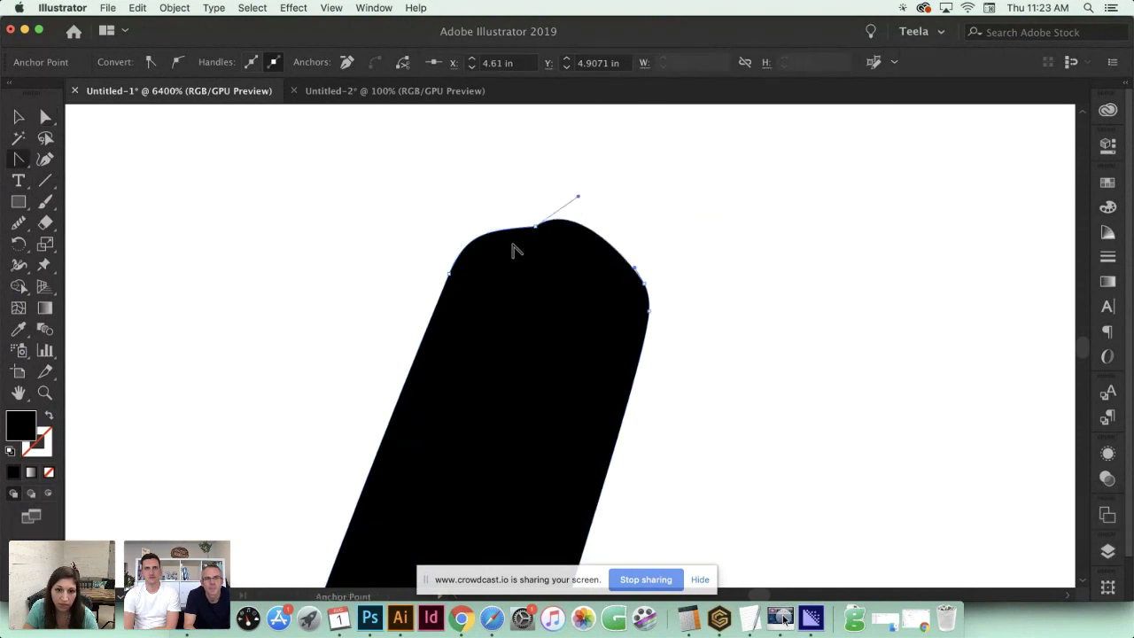
{"action": "left_click", "coordinate": [536, 227]}
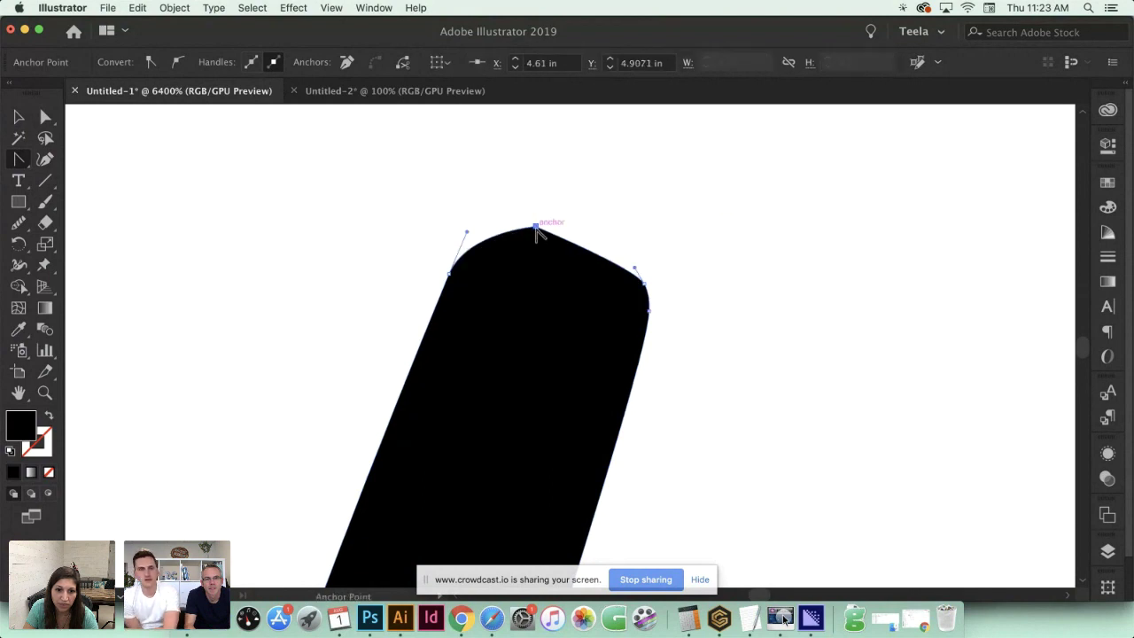
{"action": "left_click_drag", "start_coordinate": [536, 227], "coordinate": [576, 226]}
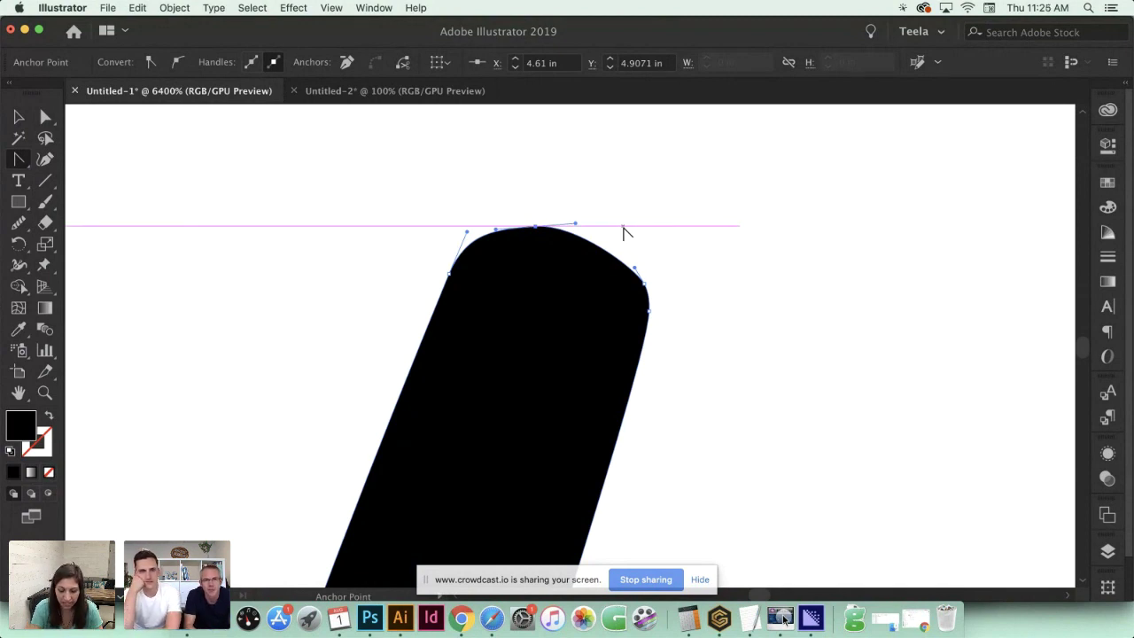
Deselect the edited "eb" shape in the word "Celebrate!" with the Selection tool
{"action": "key", "text": "super+minus"}
{"action": "key", "text": "super+minus"}
{"action": "key", "text": "super+minus"}
{"action": "key", "text": "super+minus"}
{"action": "key", "text": "super+minus"}
{"action": "key", "text": "super+minus"}
{"action": "key", "text": "super+minus"}
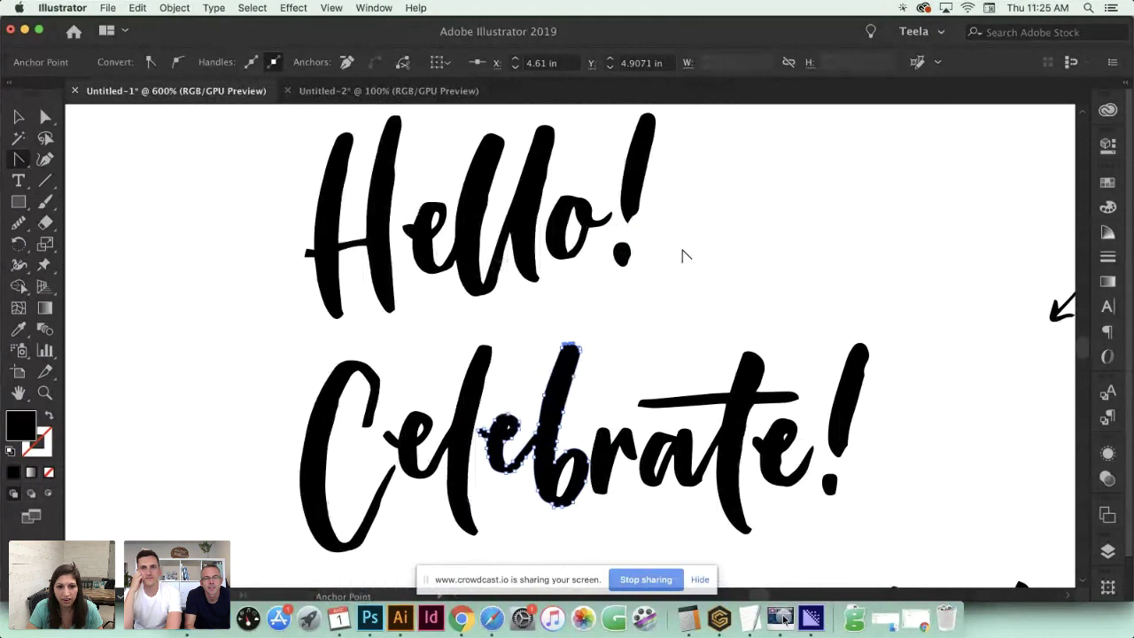
{"action": "scroll", "coordinate": [683, 256], "scroll_direction": "right", "scroll_amount": 1}
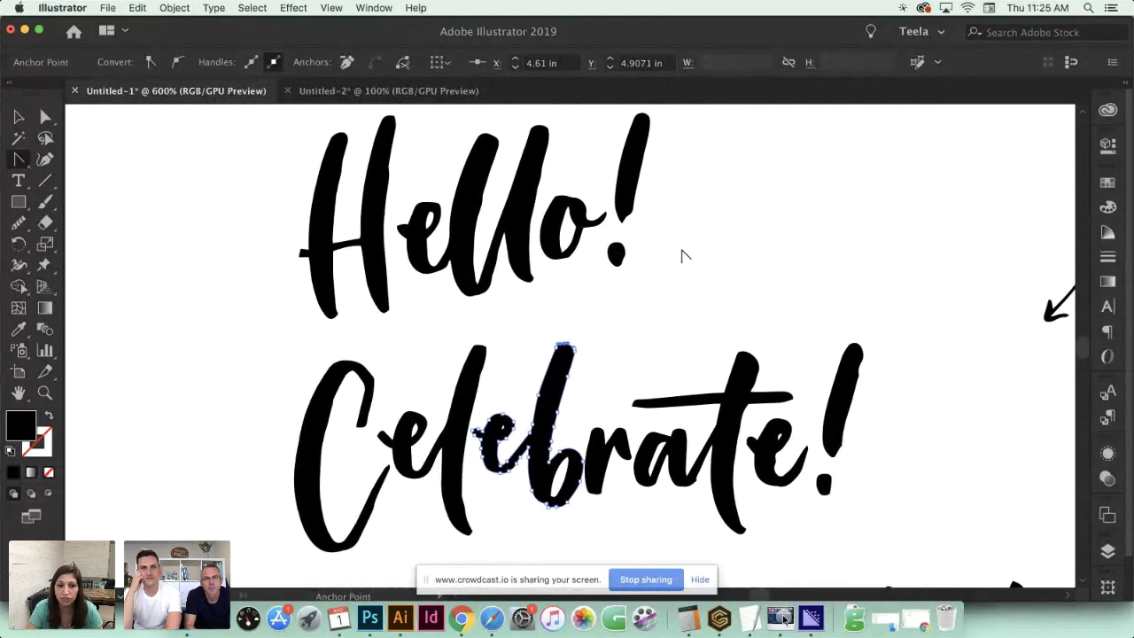
{"action": "scroll", "coordinate": [683, 256], "scroll_direction": "right", "scroll_amount": 5}
{"action": "scroll", "coordinate": [682, 254], "scroll_direction": "right", "scroll_amount": 1}
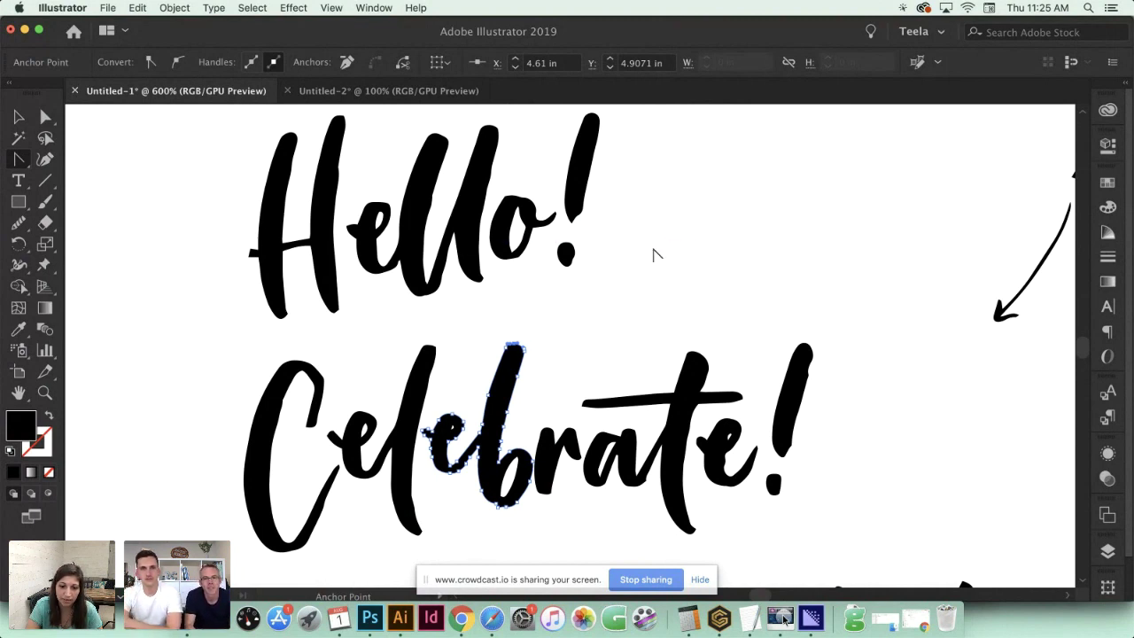
{"action": "scroll", "coordinate": [651, 261], "scroll_direction": "down", "scroll_amount": 3}
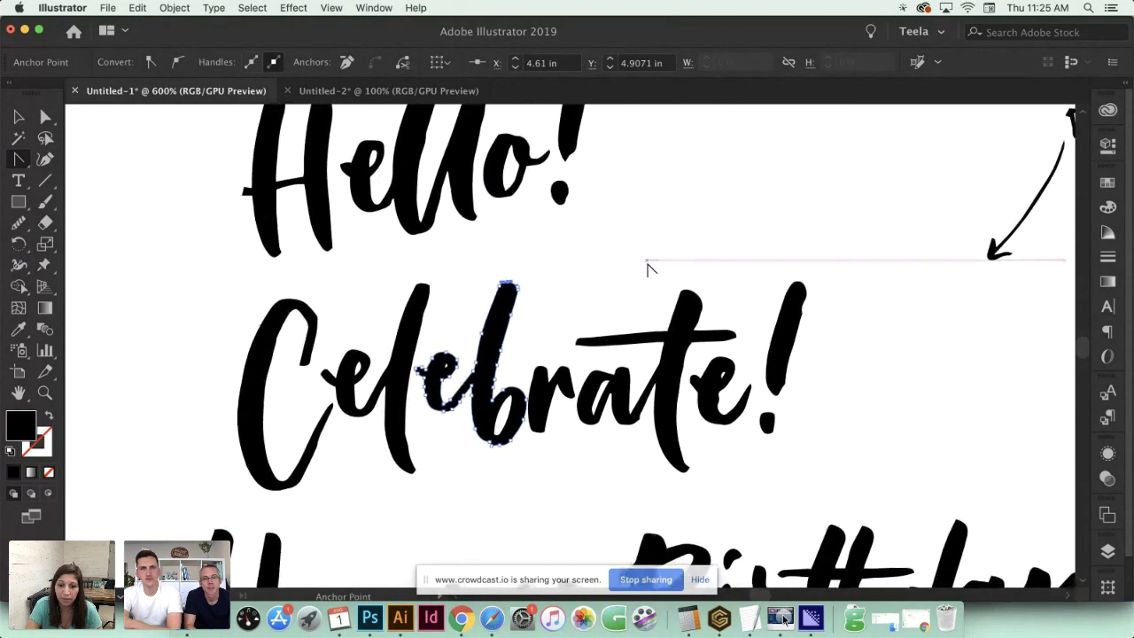
{"action": "scroll", "coordinate": [650, 262], "scroll_direction": "right", "scroll_amount": 3}
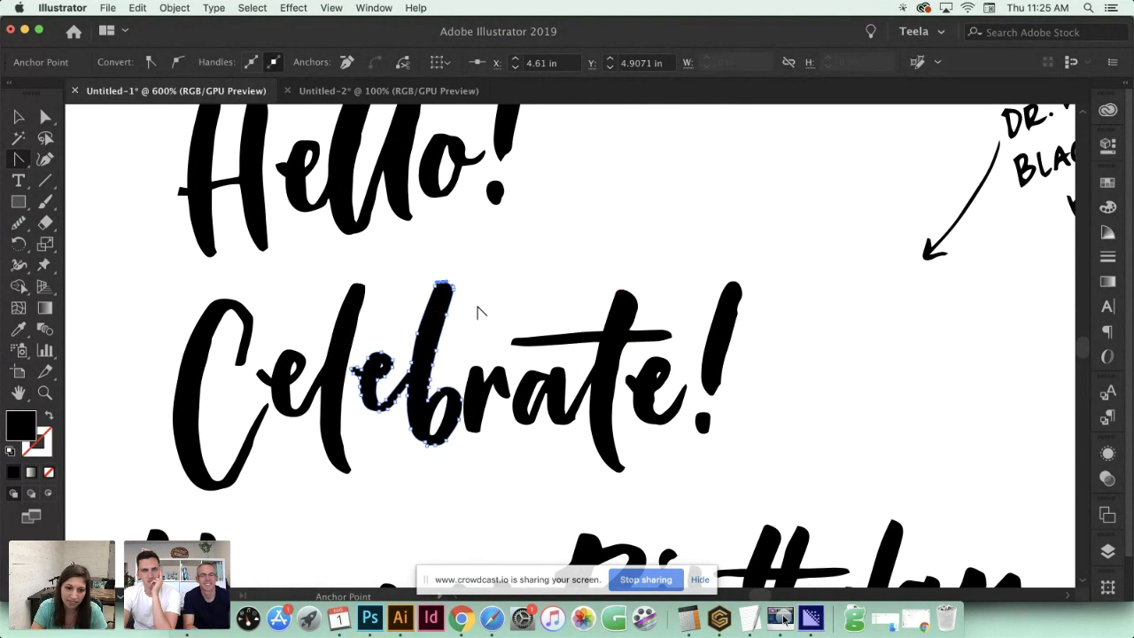
{"action": "scroll", "coordinate": [480, 319], "scroll_direction": "right", "scroll_amount": 1}
{"action": "scroll", "coordinate": [479, 329], "scroll_direction": "right", "scroll_amount": 1}
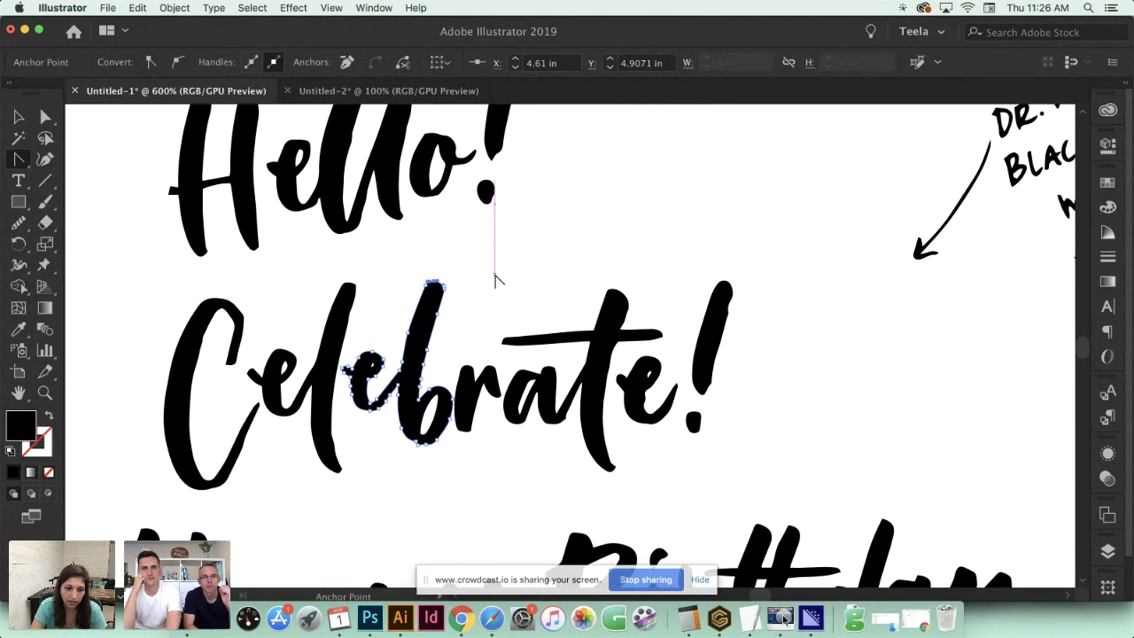
{"action": "key", "text": "v"}
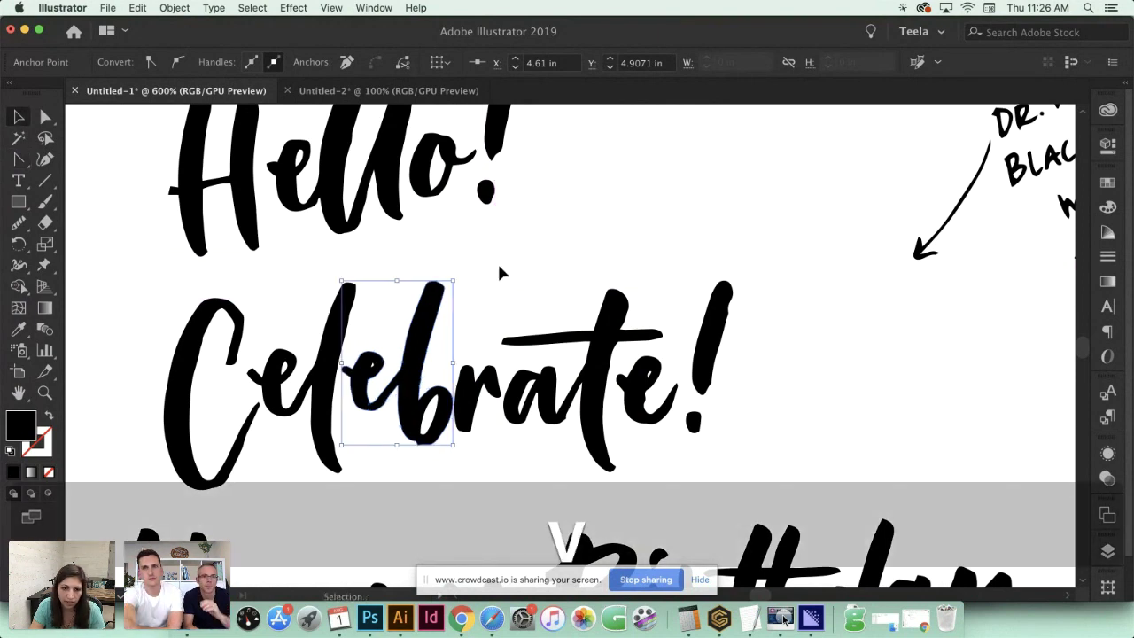
{"action": "left_click", "coordinate": [531, 301]}
Review the traced lettering, from "Celebrate!", "Happy Birthday" and the alphabet to the "Congratulations", "Good Luck!", "hello" and "Surprise!" phrases
{"action": "key", "text": "space"}
{"action": "left_click_drag", "start_coordinate": [438, 400], "coordinate": [501, 376]}
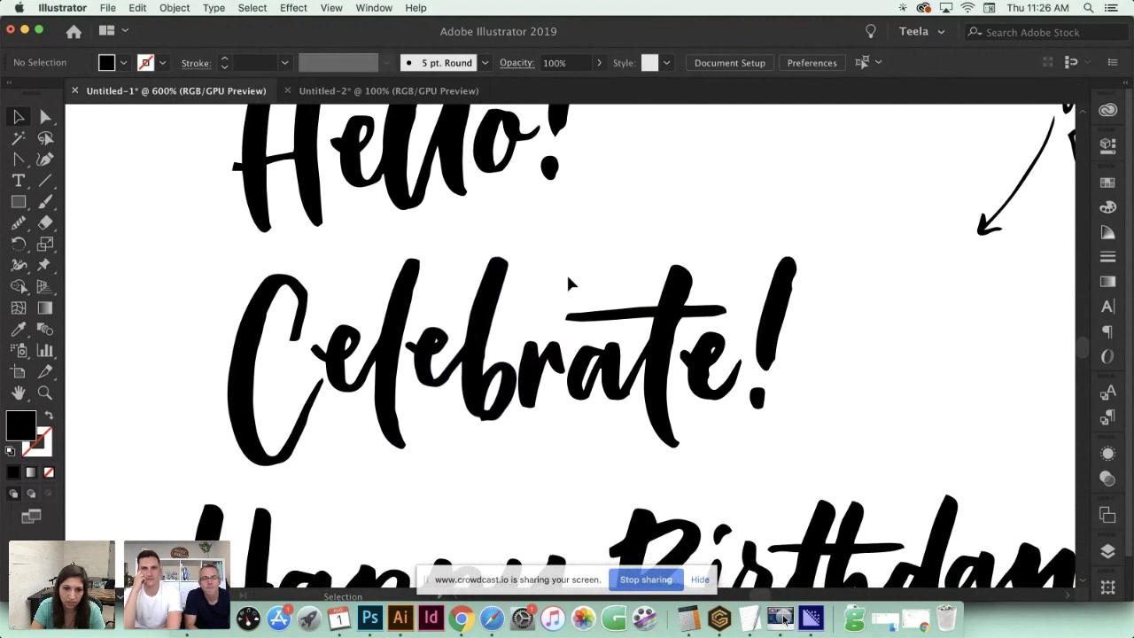
{"action": "key", "text": "space"}
{"action": "left_click_drag", "start_coordinate": [619, 344], "coordinate": [572, 293]}
{"action": "left_click_drag", "start_coordinate": [657, 378], "coordinate": [577, 284]}
{"action": "key", "text": "space"}
{"action": "left_click_drag", "start_coordinate": [624, 459], "coordinate": [573, 423]}
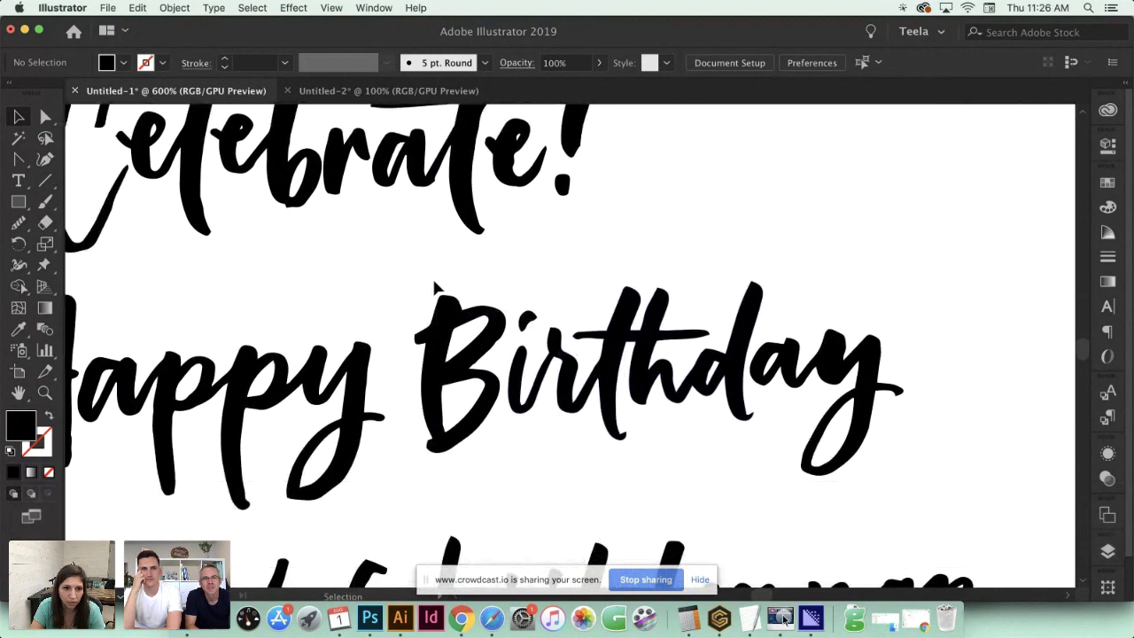
{"action": "scroll", "coordinate": [470, 390], "scroll_direction": "down", "scroll_amount": 5}
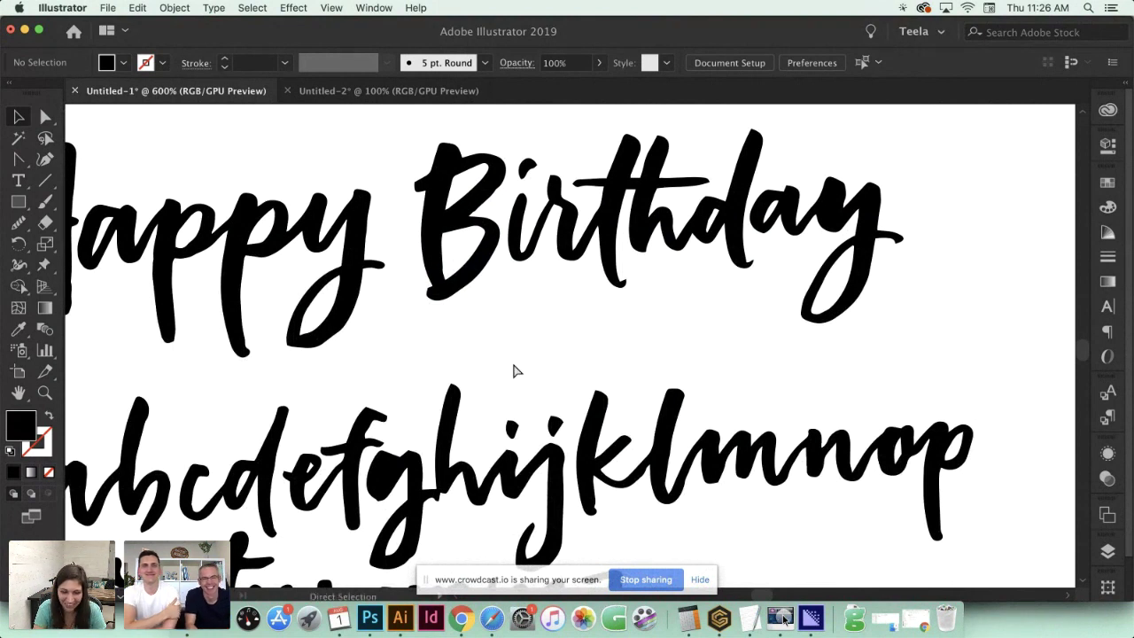
{"action": "key", "text": "super+minus"}
{"action": "key", "text": "super+minus"}
{"action": "key", "text": "space"}
{"action": "scroll", "coordinate": [590, 235], "scroll_direction": "up", "scroll_amount": 15}
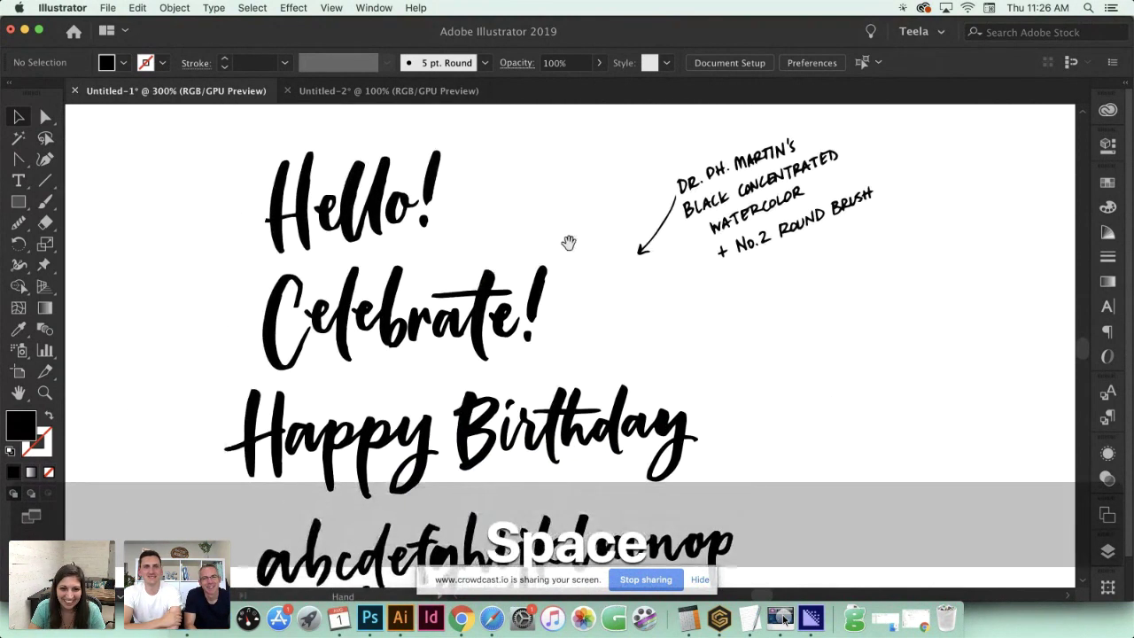
{"action": "scroll", "coordinate": [579, 419], "scroll_direction": "up", "scroll_amount": 3}
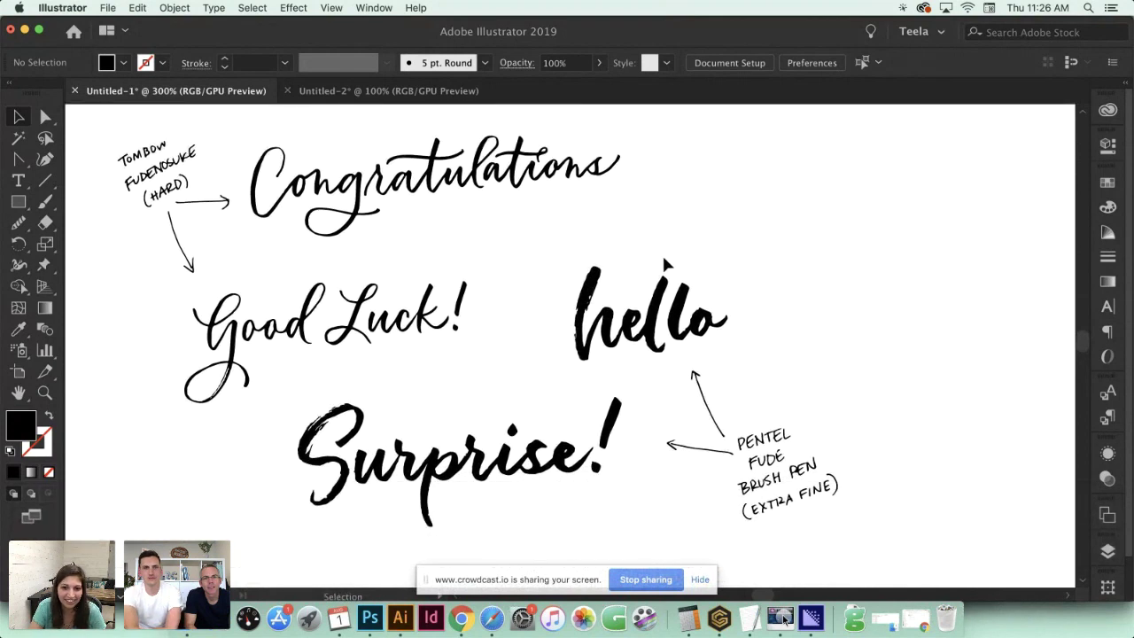
{"action": "scroll", "coordinate": [545, 368], "scroll_direction": "down", "scroll_amount": 4}
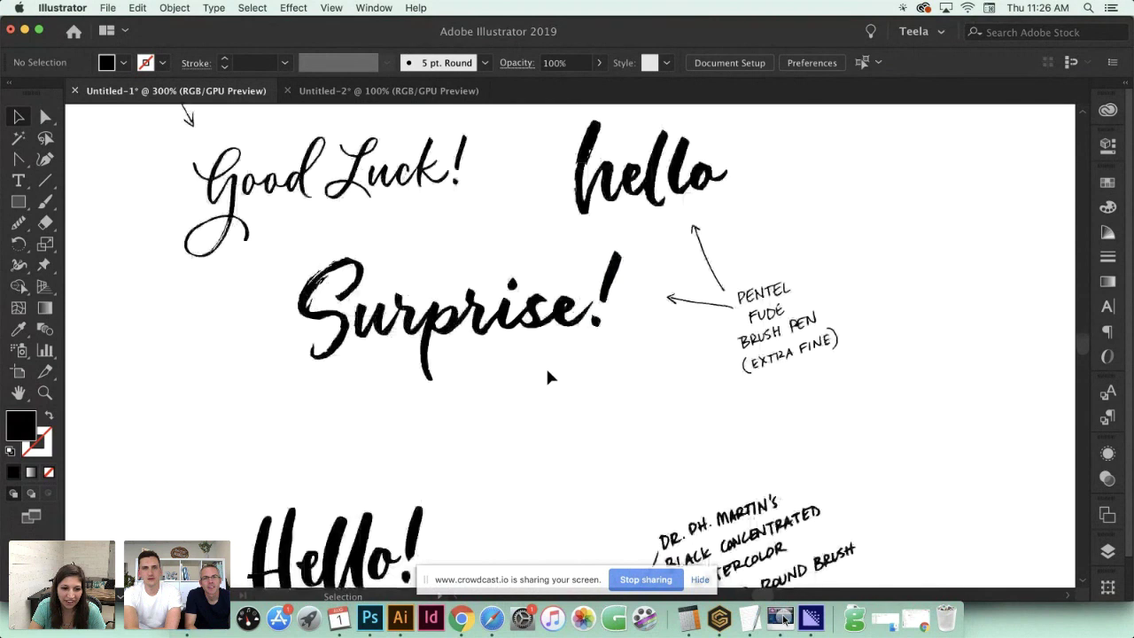
{"action": "scroll", "coordinate": [547, 377], "scroll_direction": "down", "scroll_amount": 5}
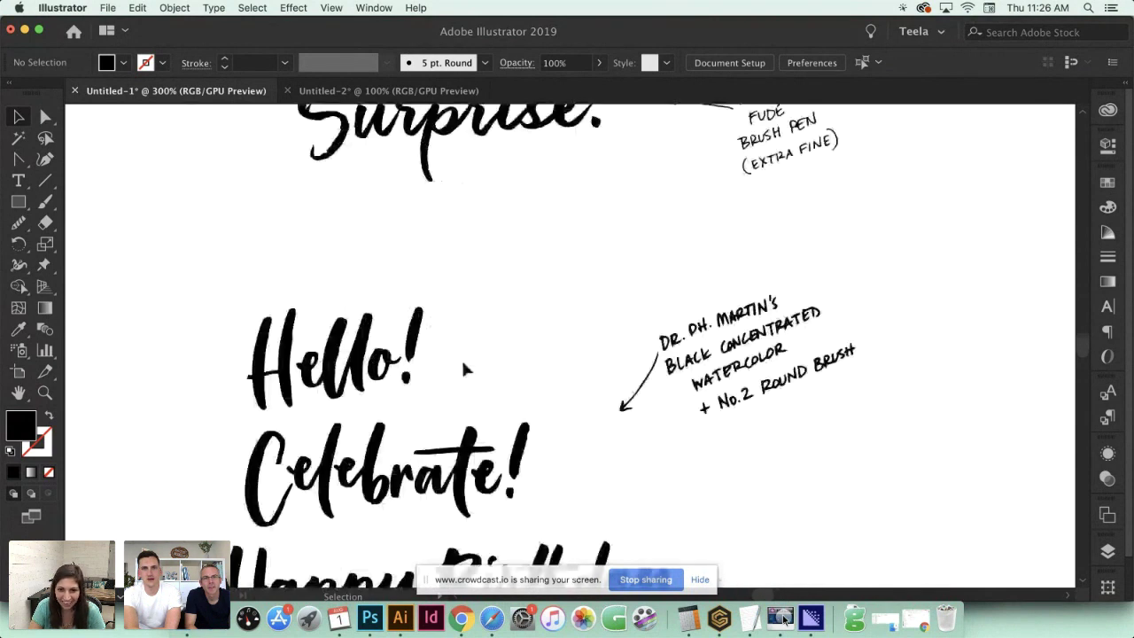
{"action": "scroll", "coordinate": [466, 368], "scroll_direction": "down", "scroll_amount": 3}
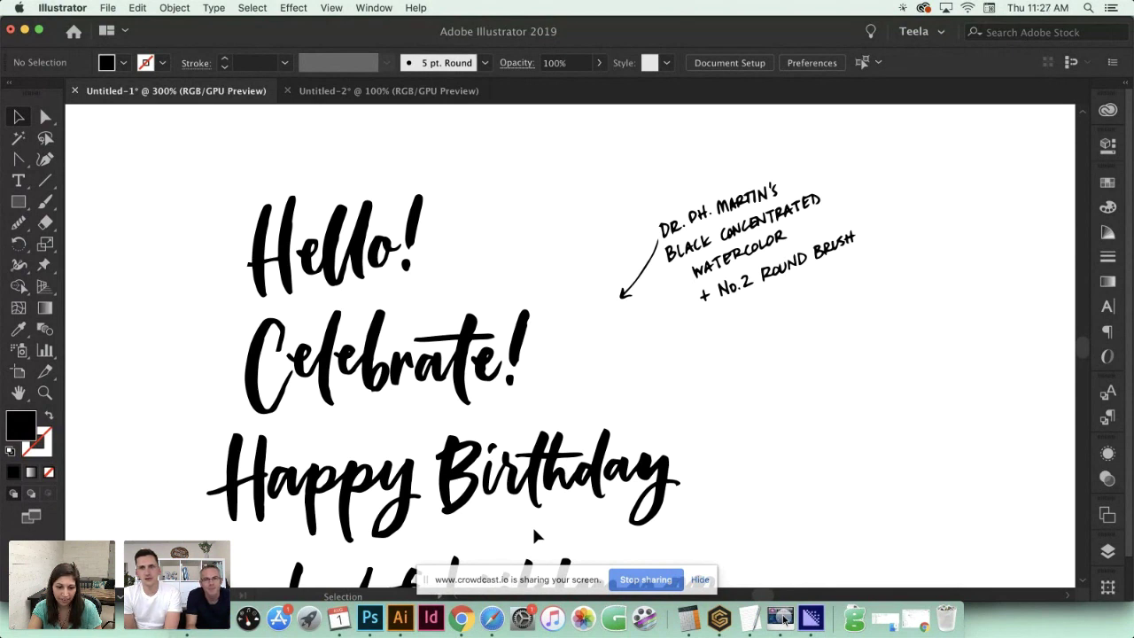
Switch to Chrome to check the viewer chat of the Crowdcast session
{"action": "left_click", "coordinate": [460, 618]}
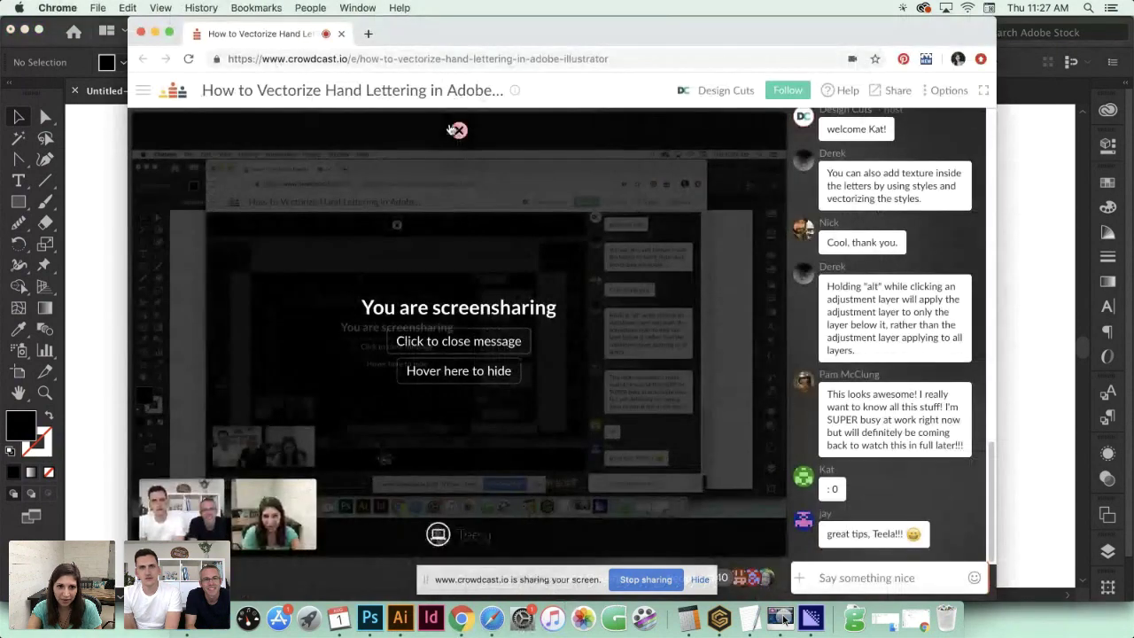
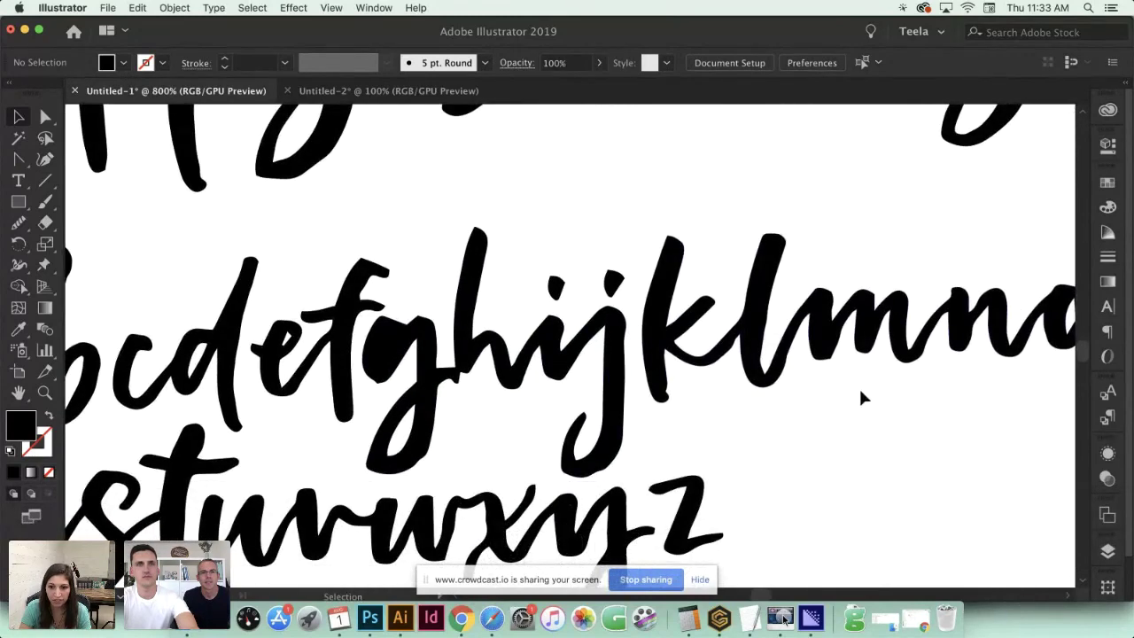
Examine the traced lowercase alphabet from "a" to "p" and the row below it for joined letters and rough edges
{"action": "scroll", "coordinate": [771, 395], "scroll_direction": "right", "scroll_amount": 5}
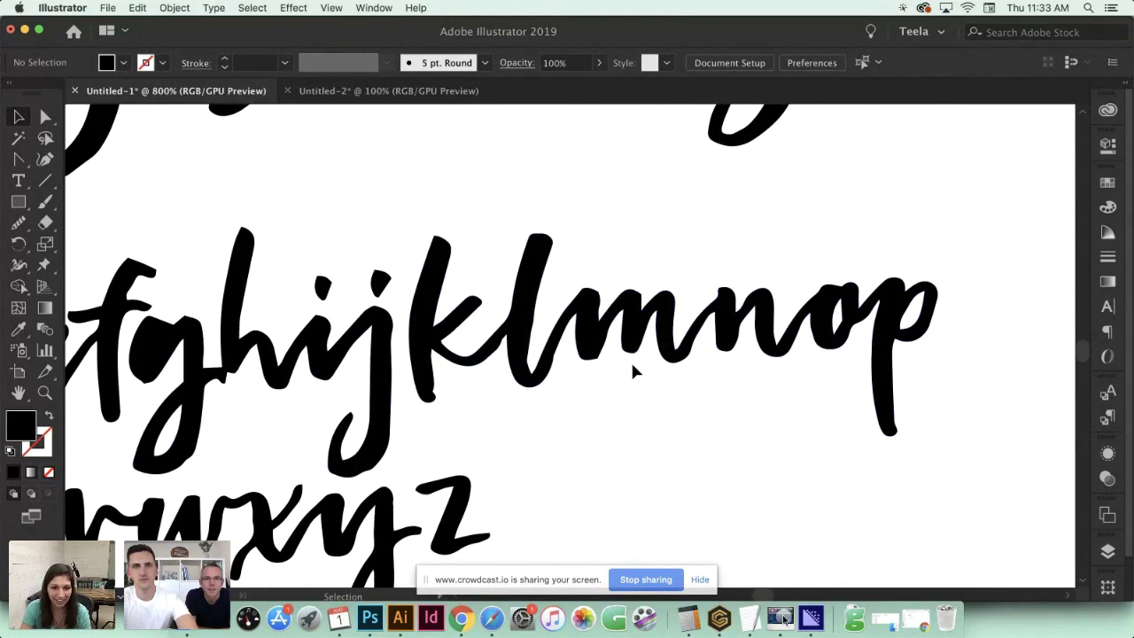
{"action": "scroll", "coordinate": [632, 369], "scroll_direction": "left", "scroll_amount": 9}
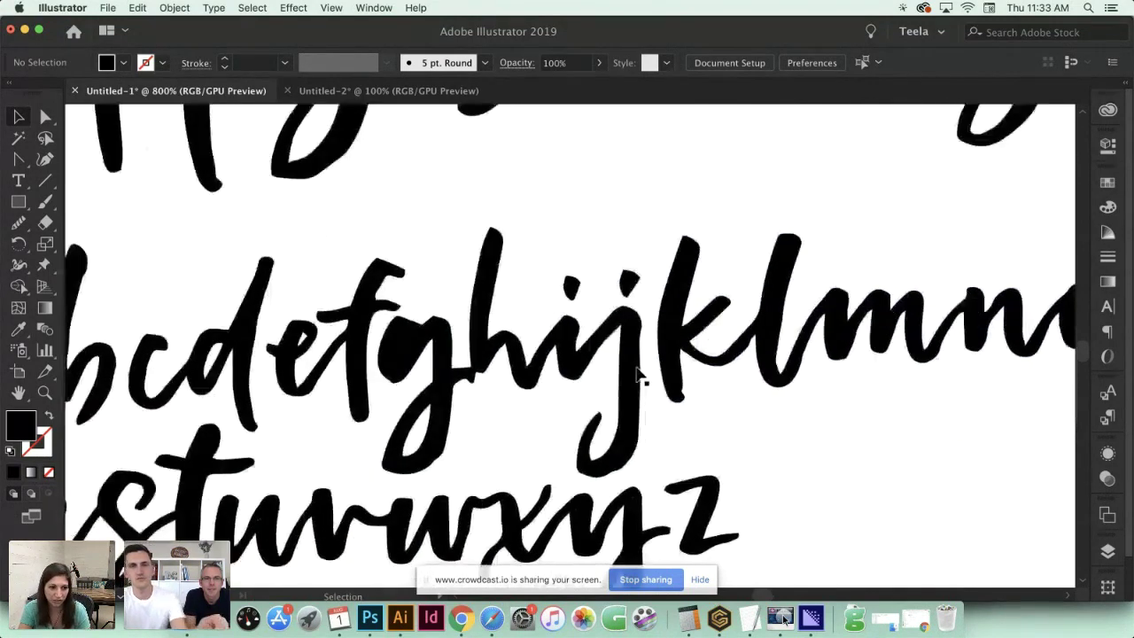
{"action": "scroll", "coordinate": [639, 376], "scroll_direction": "left", "scroll_amount": 1}
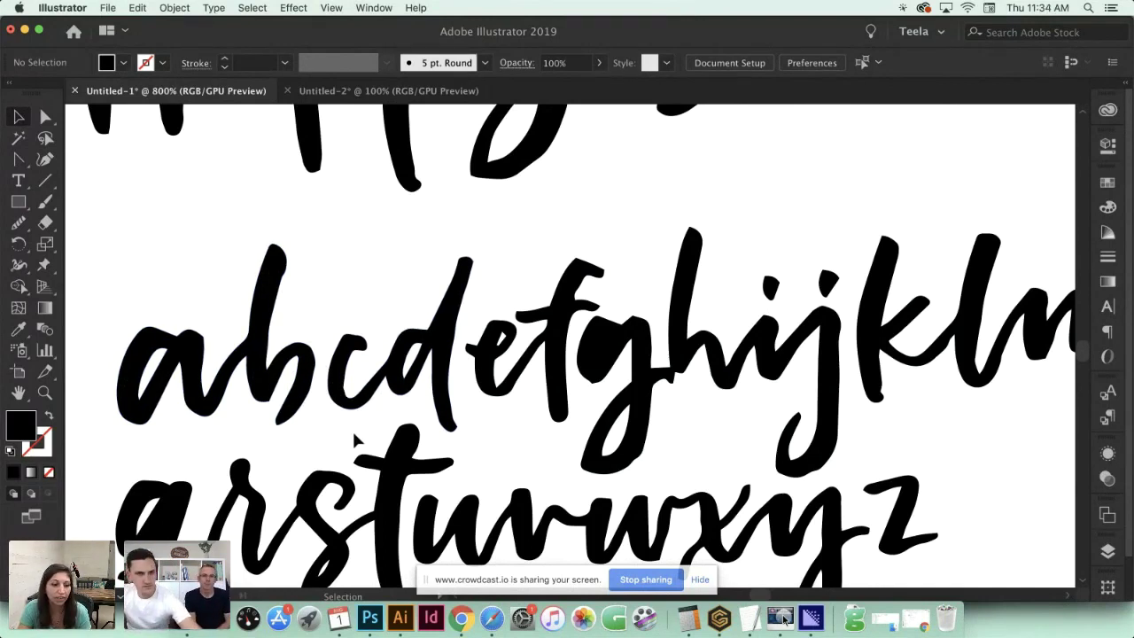
{"action": "scroll", "coordinate": [352, 431], "scroll_direction": "right", "scroll_amount": 5}
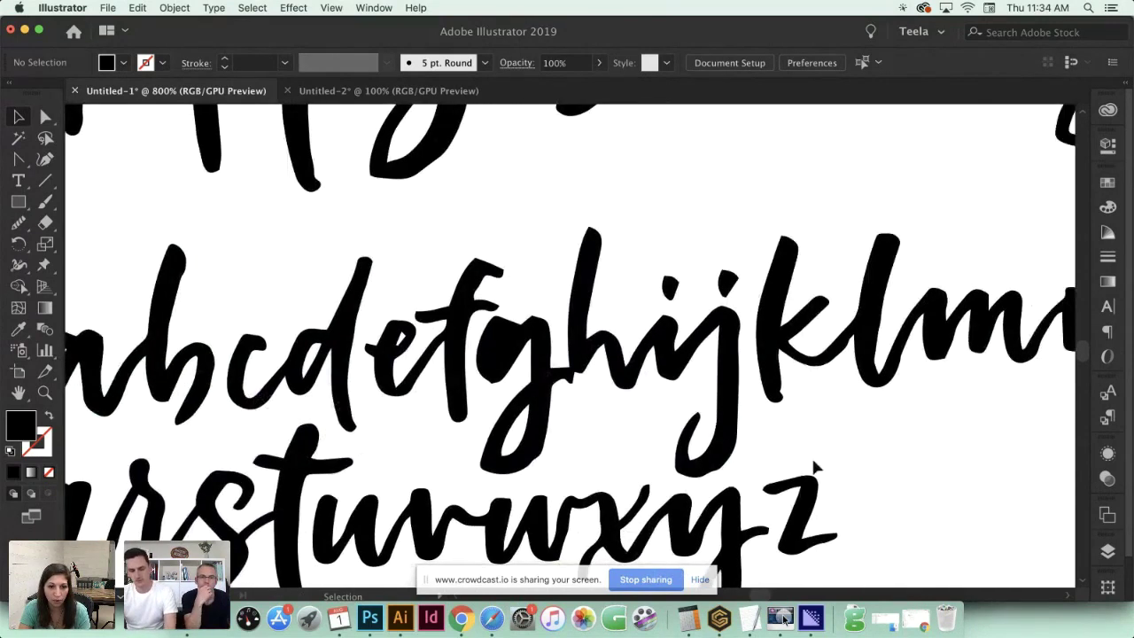
{"action": "scroll", "coordinate": [806, 456], "scroll_direction": "right", "scroll_amount": 3}
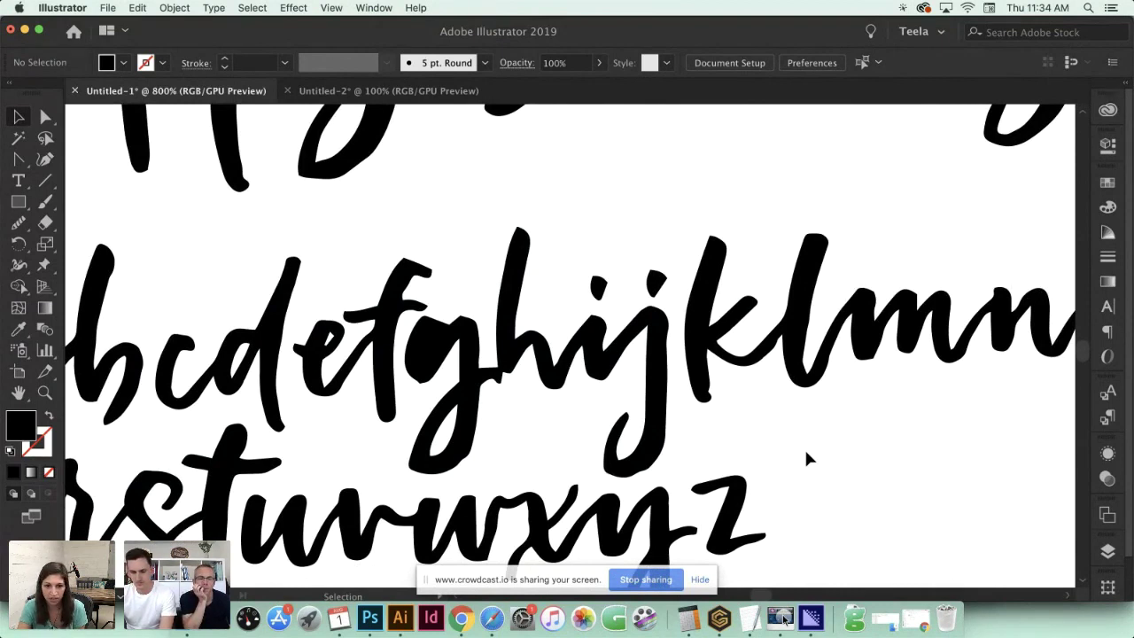
{"action": "scroll", "coordinate": [755, 464], "scroll_direction": "right", "scroll_amount": 3}
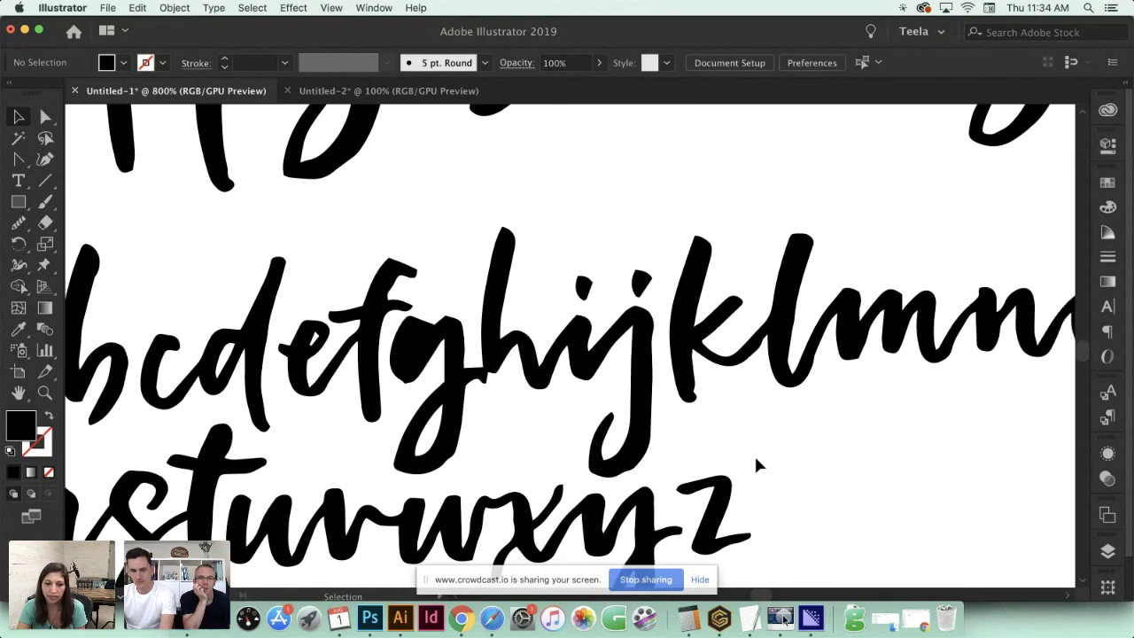
{"action": "scroll", "coordinate": [756, 463], "scroll_direction": "right", "scroll_amount": 8}
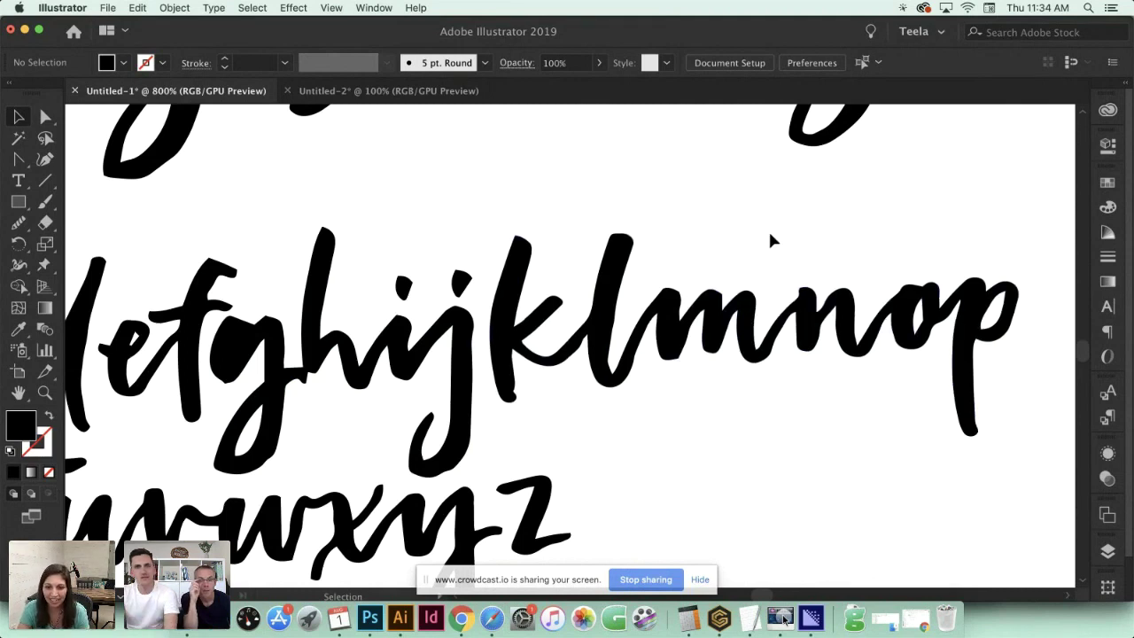
Select the joined "klmnop" shape in the lowercase alphabet and cut the connection between "k" and "l" with the Eraser
{"action": "key", "text": "space"}
{"action": "left_click_drag", "start_coordinate": [779, 267], "coordinate": [739, 246]}
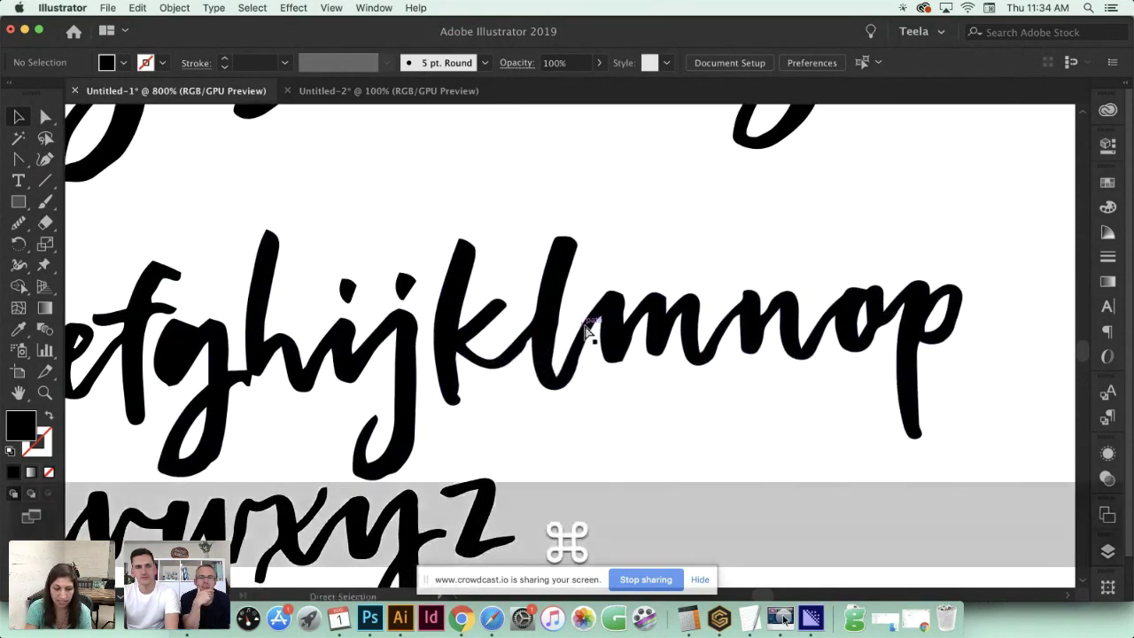
{"action": "key", "text": "super+equal"}
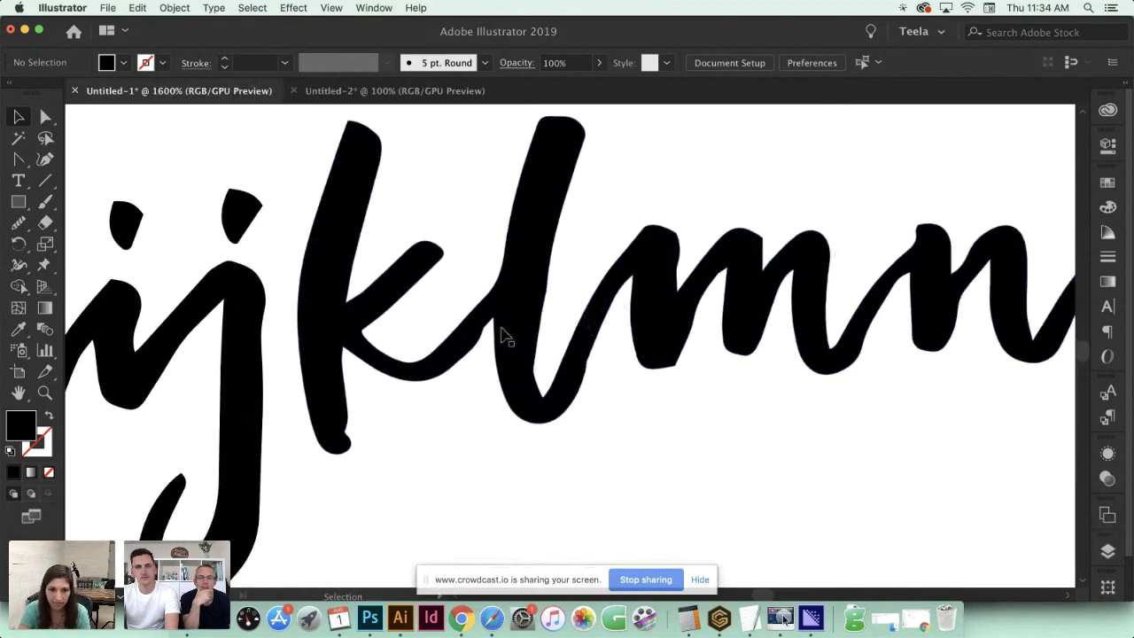
{"action": "left_click", "coordinate": [541, 298]}
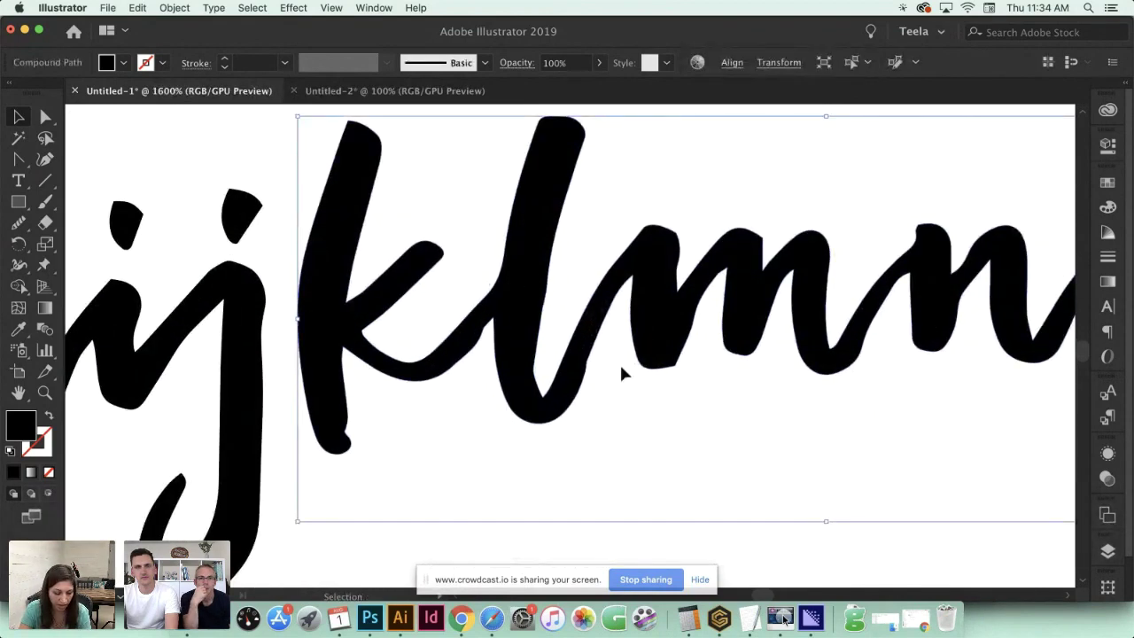
{"action": "key", "text": "shift+e"}
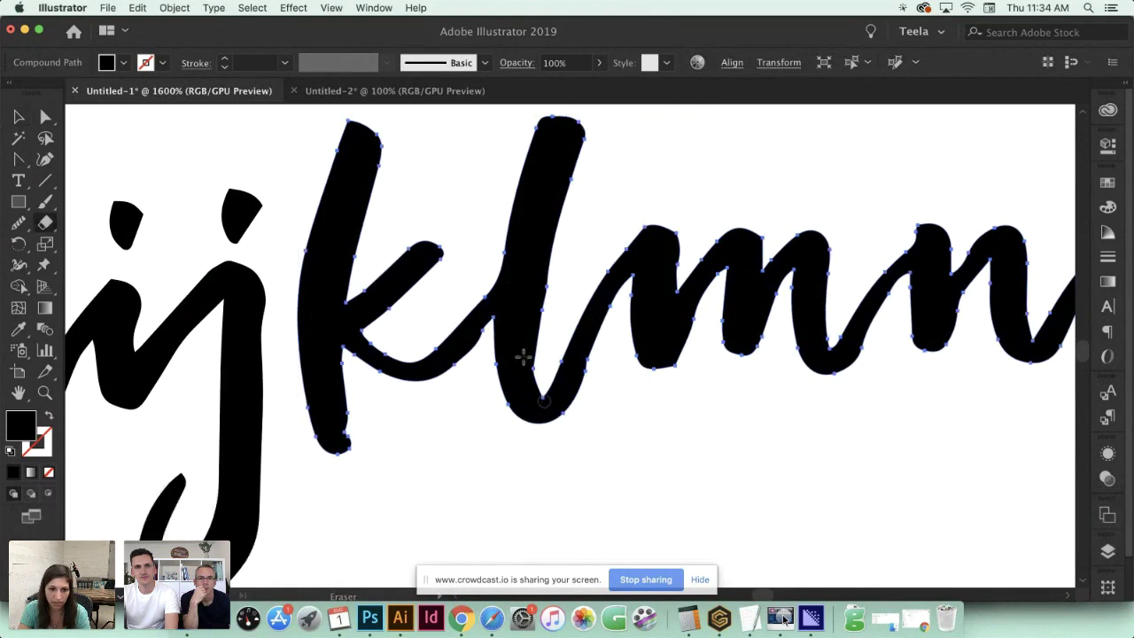
{"action": "left_click_drag", "start_coordinate": [482, 293], "coordinate": [484, 353]}
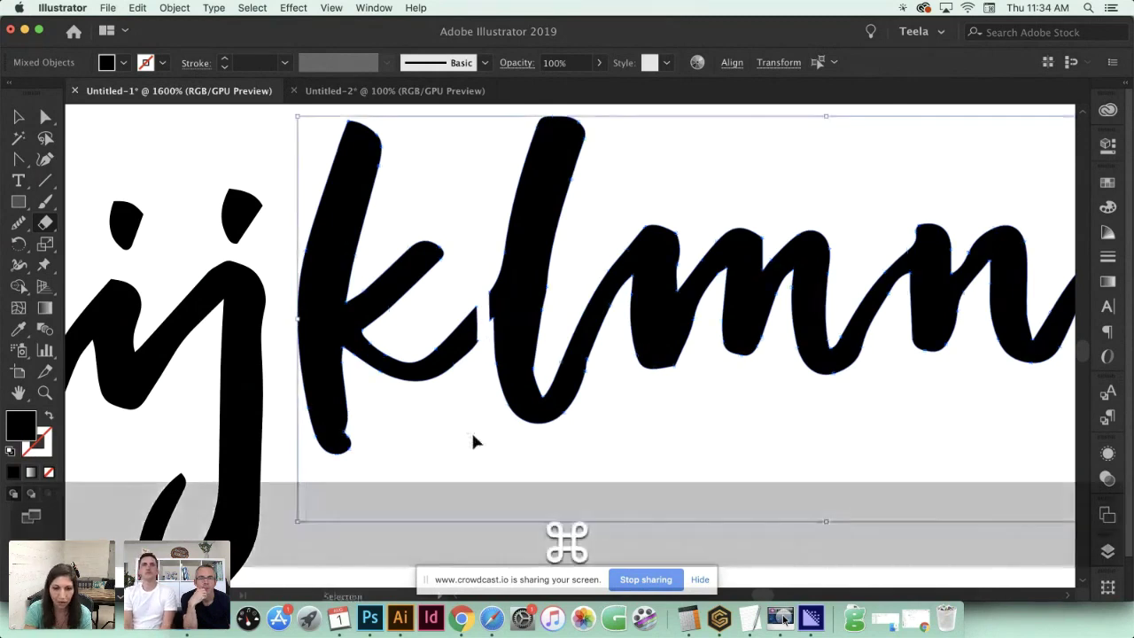
Select the separated "k" and redraw the cut end of its lower stroke as a rounded tip with the Pencil tool
{"action": "key", "text": "super+equal"}
{"action": "left_click_drag", "start_coordinate": [362, 388], "coordinate": [677, 447]}
{"action": "key", "text": "v"}
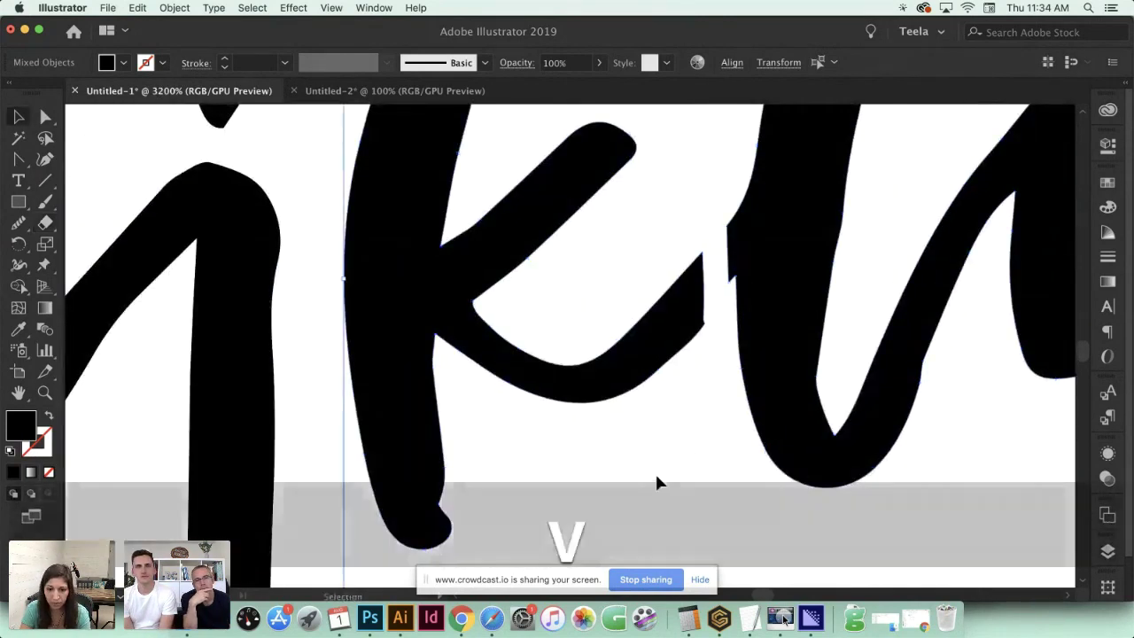
{"action": "left_click", "coordinate": [324, 430]}
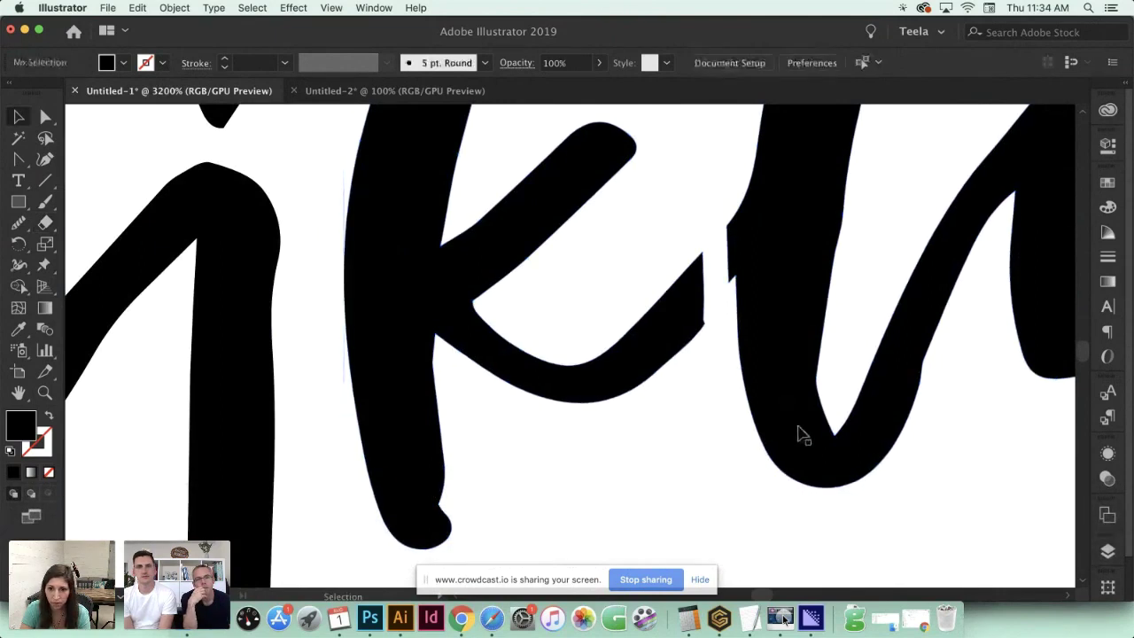
{"action": "left_click", "coordinate": [660, 372]}
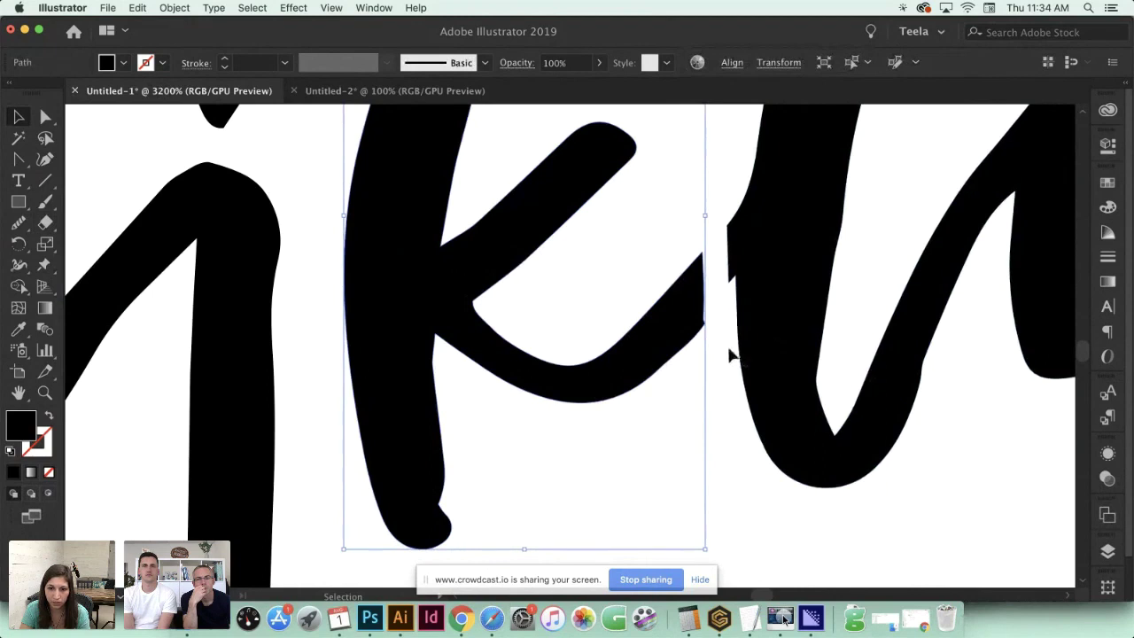
{"action": "left_click_drag", "start_coordinate": [641, 307], "coordinate": [559, 392]}
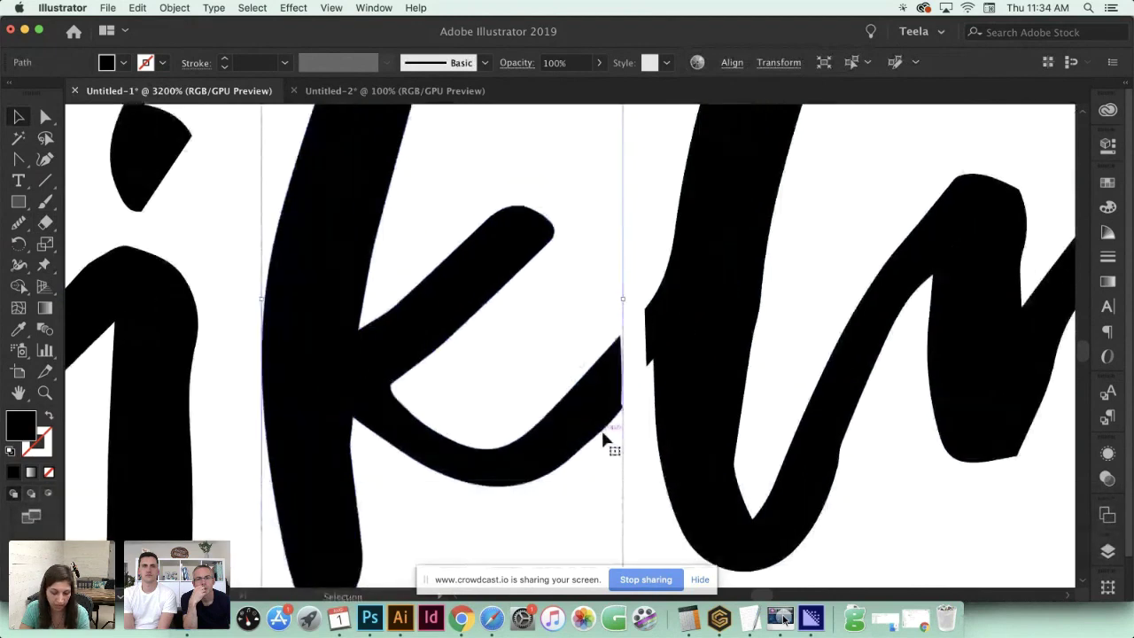
{"action": "key", "text": "n"}
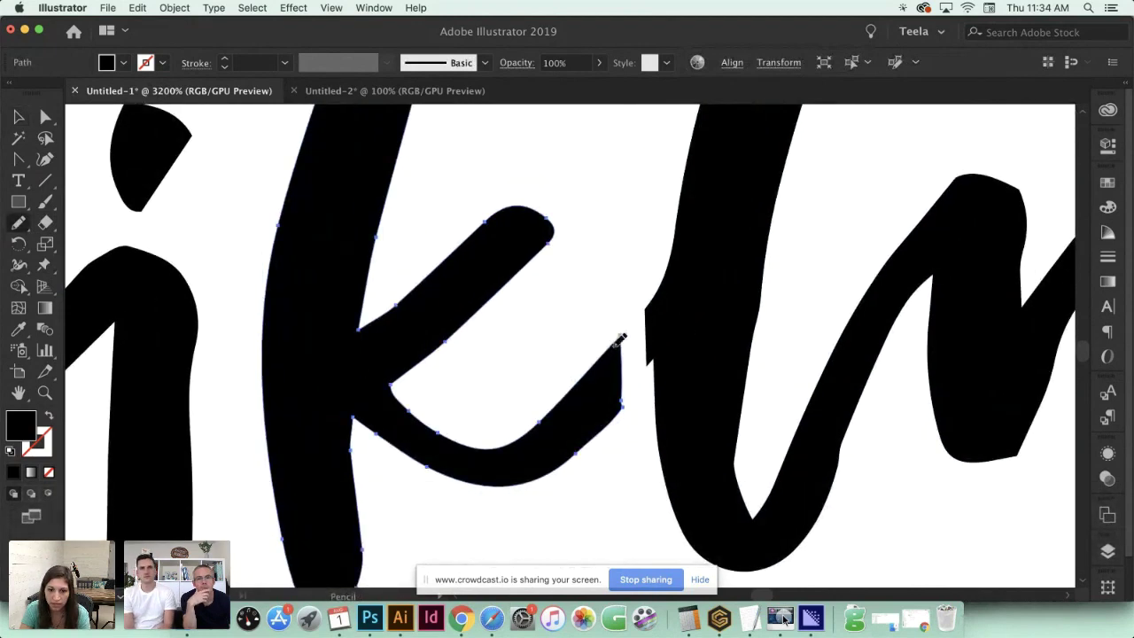
{"action": "mouse_move", "coordinate": [632, 353]}
{"action": "left_mouse_down"}
{"action": "mouse_move", "coordinate": [611, 420]}
{"action": "mouse_move", "coordinate": [612, 288]}
{"action": "mouse_move", "coordinate": [516, 285]}
{"action": "mouse_move", "coordinate": [674, 262]}
{"action": "mouse_move", "coordinate": [620, 254]}
{"action": "left_mouse_up"}
{"action": "key", "text": "super+minus"}
{"action": "key", "text": "super+minus"}
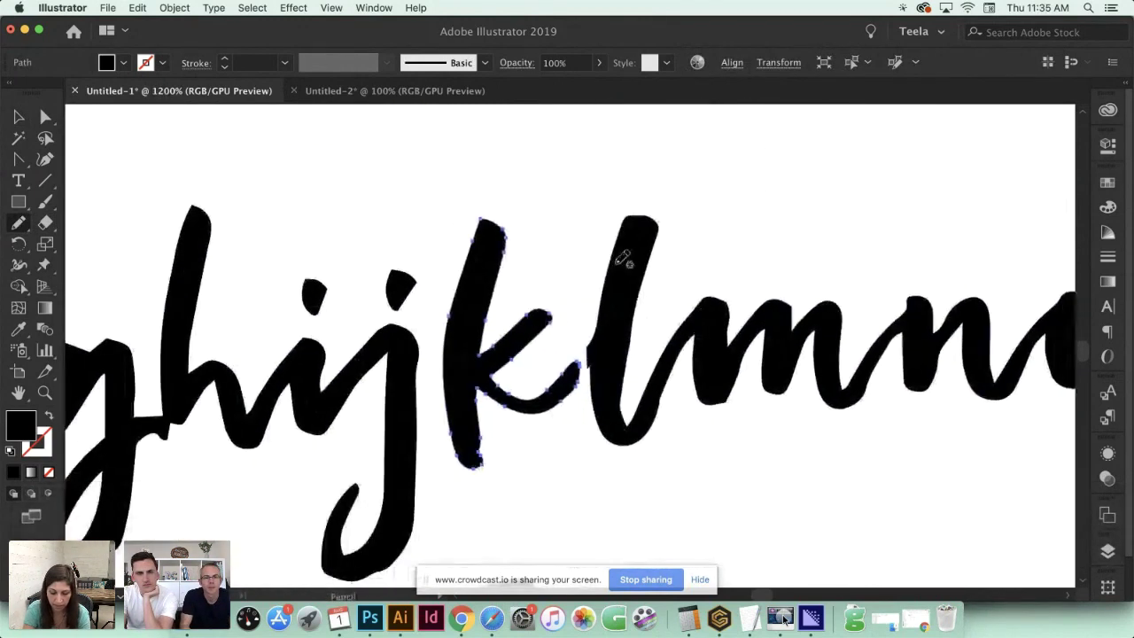
Select the "lmnop" shape and redraw the jagged cut on the left edge of the "l" with the Pencil tool
{"action": "key", "text": "super+equal"}
{"action": "key", "text": "super+equal"}
{"action": "key", "text": "super+equal"}
{"action": "key", "text": "super+equal"}
{"action": "key", "text": "super+equal"}
{"action": "left_click_drag", "start_coordinate": [887, 311], "coordinate": [506, 223]}
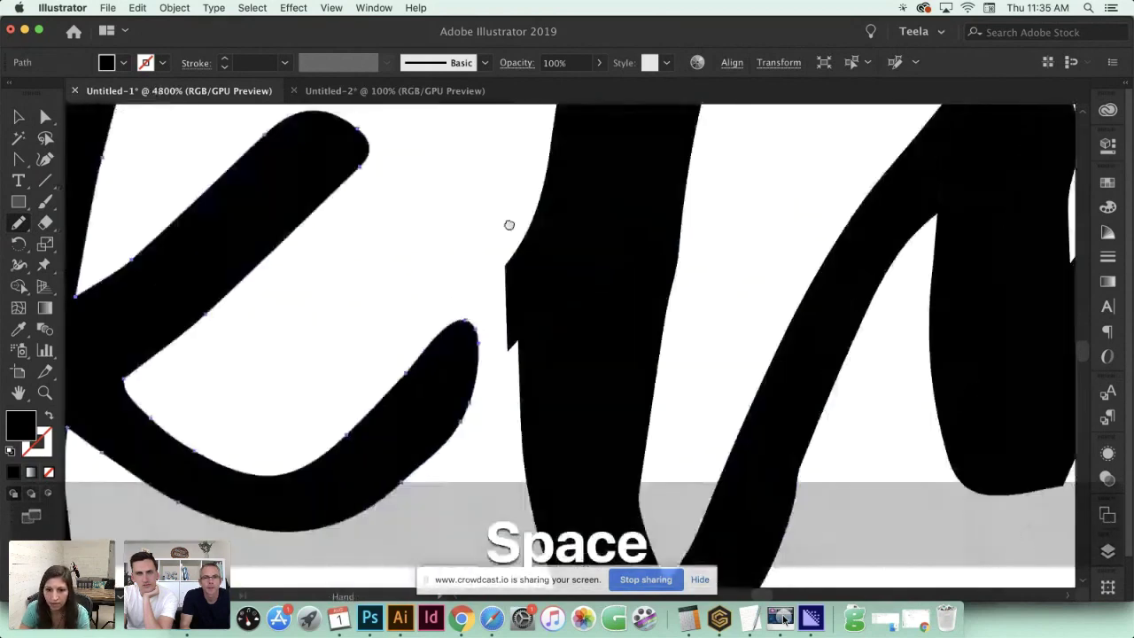
{"action": "key", "text": "v"}
{"action": "left_click", "coordinate": [560, 306]}
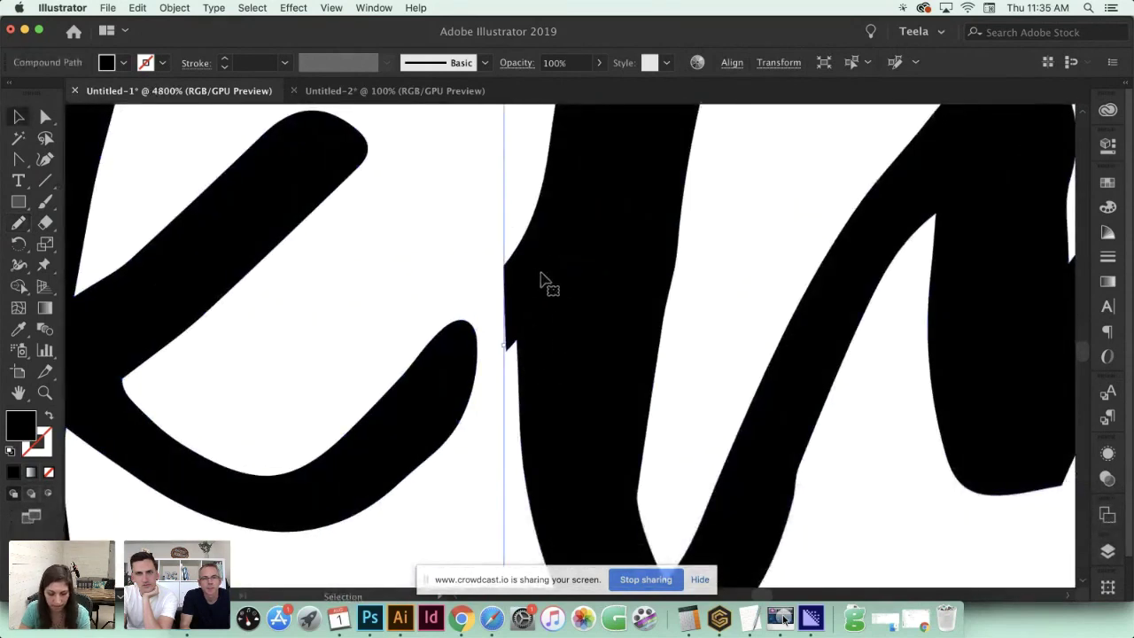
{"action": "key", "text": "n"}
{"action": "mouse_move", "coordinate": [537, 202]}
{"action": "left_mouse_down"}
{"action": "mouse_move", "coordinate": [516, 323]}
{"action": "mouse_move", "coordinate": [523, 353]}
{"action": "left_mouse_up"}
Cut through the stroke joining "l" and "m" with the Eraser
{"action": "key", "text": "space"}
{"action": "left_click_drag", "start_coordinate": [651, 296], "coordinate": [555, 298]}
{"action": "left_click_drag", "start_coordinate": [771, 292], "coordinate": [664, 292]}
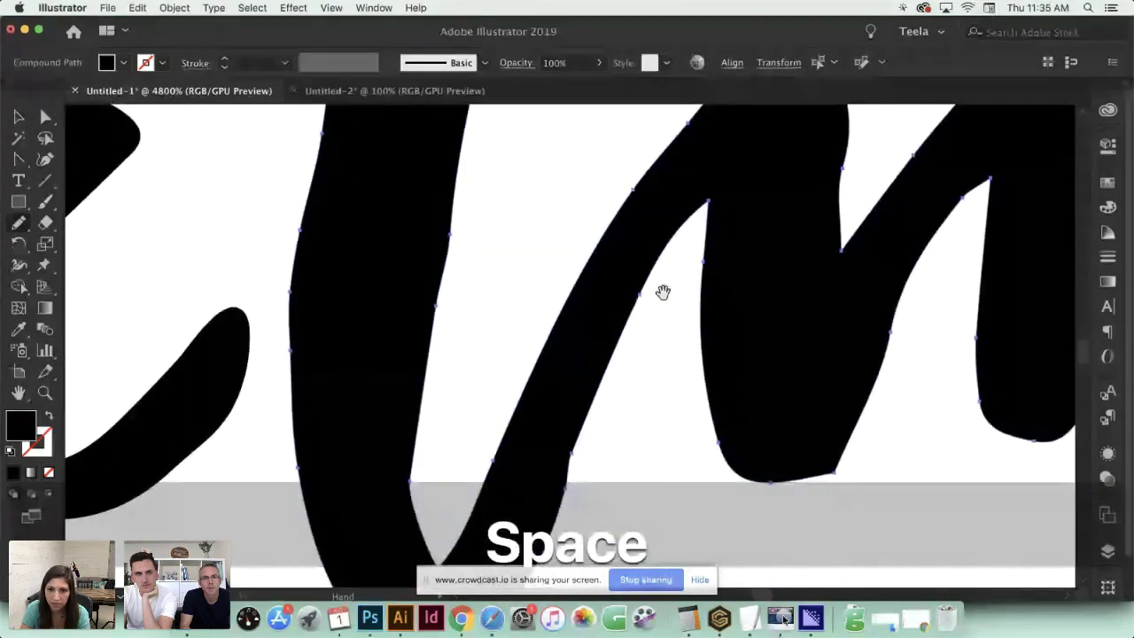
{"action": "left_click_drag", "start_coordinate": [798, 275], "coordinate": [659, 273]}
{"action": "key", "text": "shift+e"}
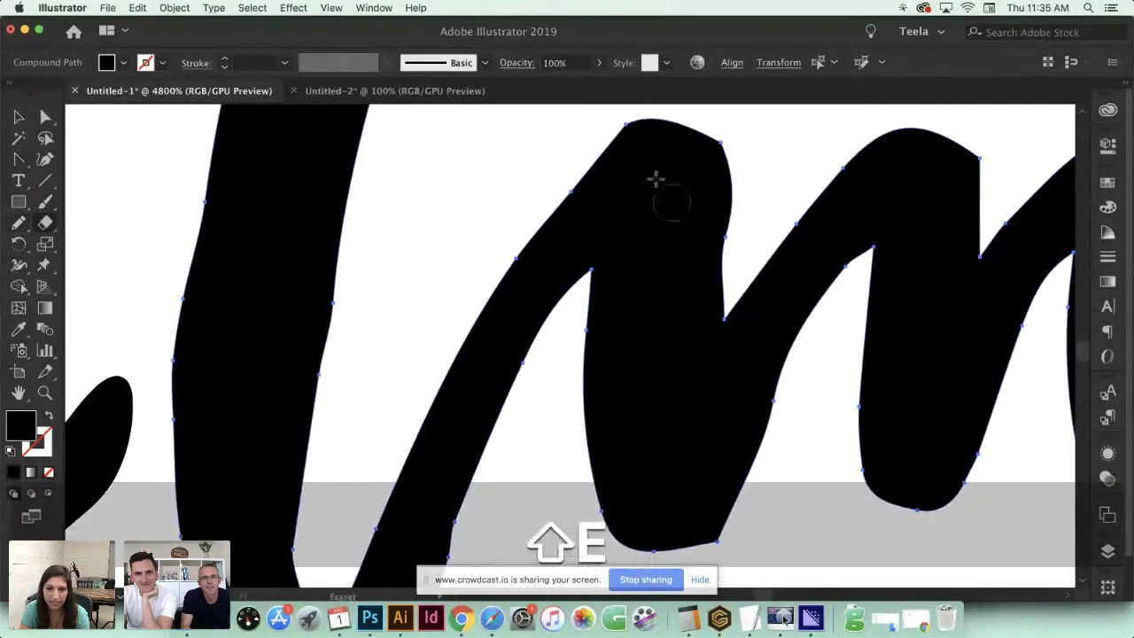
{"action": "left_click_drag", "start_coordinate": [558, 176], "coordinate": [552, 341]}
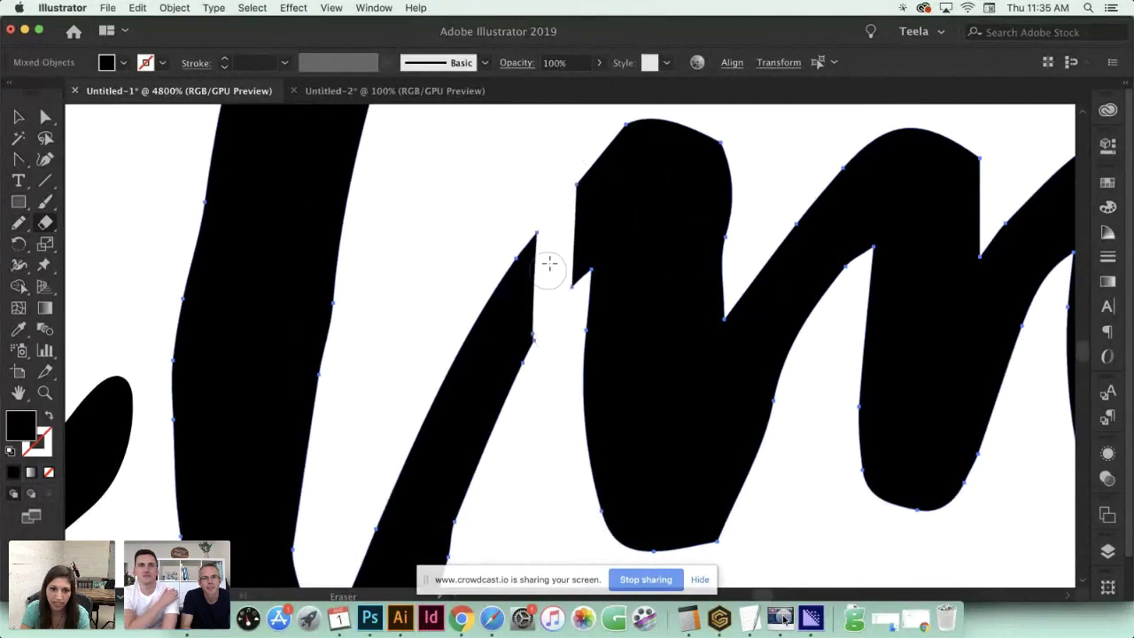
Adjust the Eraser's brush size and cut through the stroke joining "m" and "n"
{"action": "key", "text": "bracketleft"}
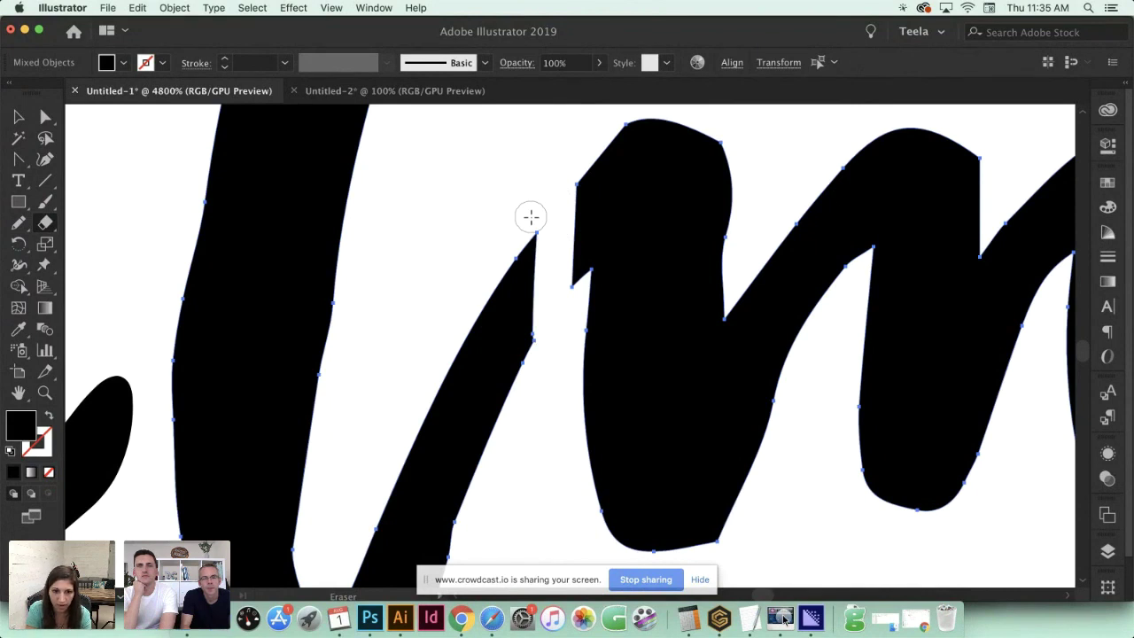
{"action": "key", "text": "bracketright"}
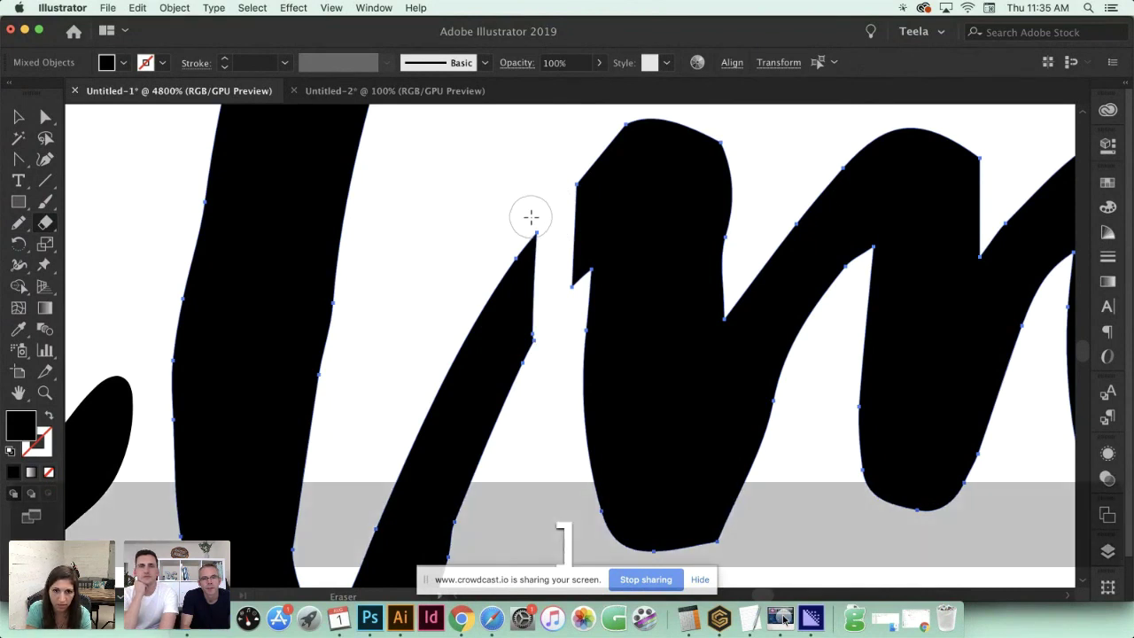
{"action": "key", "text": "bracketleft"}
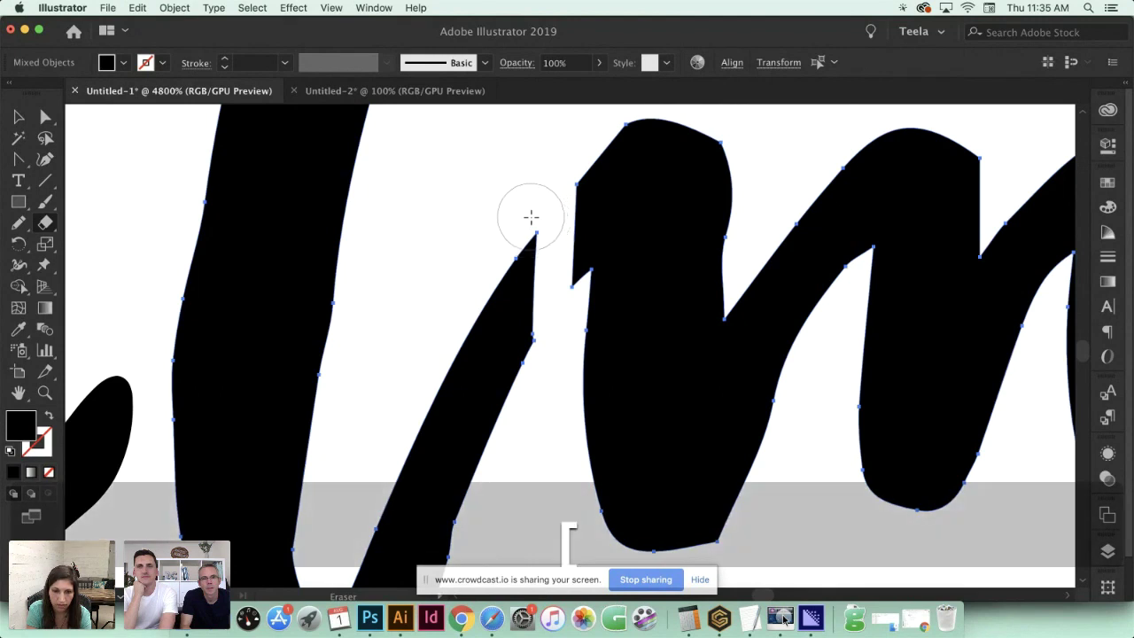
{"action": "key", "text": "space"}
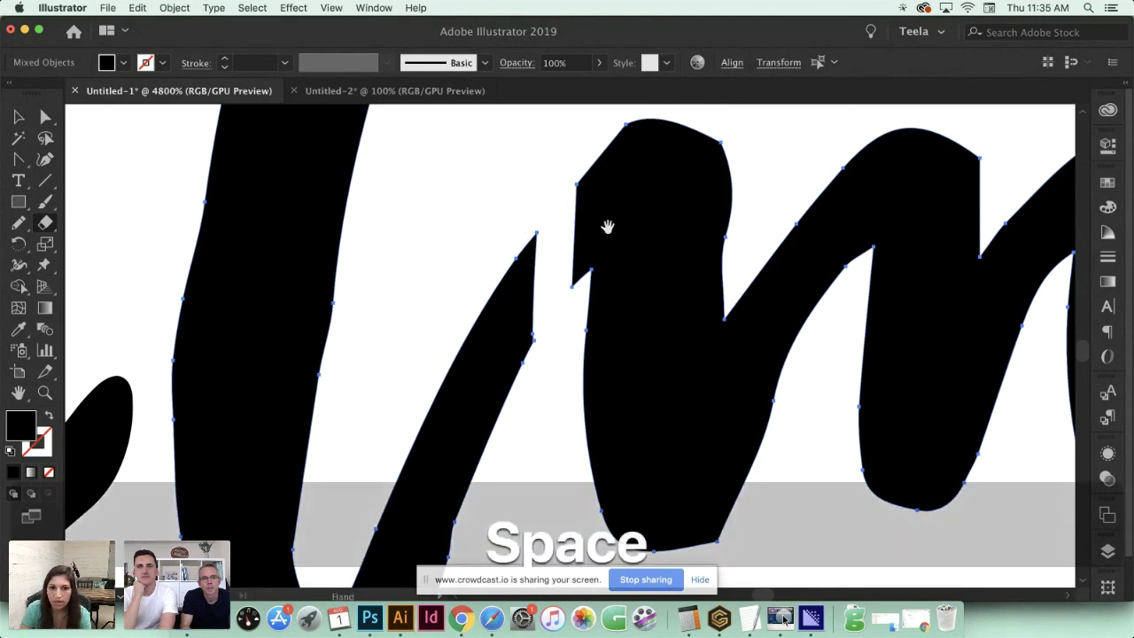
{"action": "scroll", "coordinate": [620, 240], "scroll_direction": "right", "scroll_amount": 5}
{"action": "left_click_drag", "start_coordinate": [650, 255], "coordinate": [455, 248]}
{"action": "left_click_drag", "start_coordinate": [645, 135], "coordinate": [640, 277]}
Cut through the stroke joining "n" and "o" with the Eraser and deselect the letters
{"action": "key", "text": "space"}
{"action": "scroll", "coordinate": [550, 256], "scroll_direction": "right", "scroll_amount": 10}
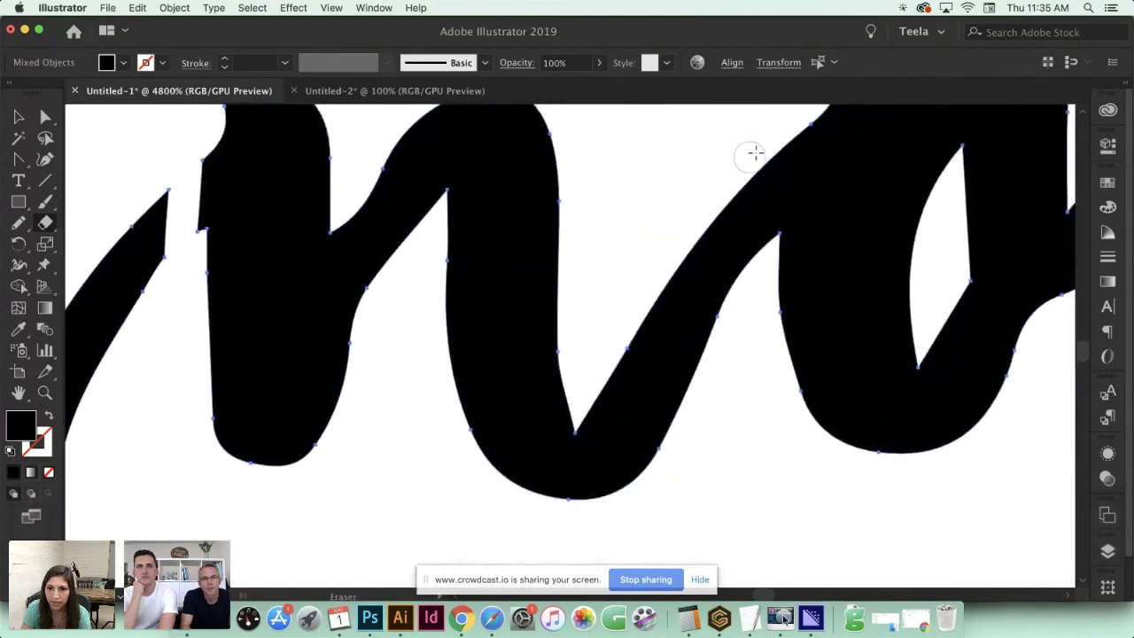
{"action": "mouse_move", "coordinate": [778, 146]}
{"action": "left_mouse_down"}
{"action": "mouse_move", "coordinate": [756, 196]}
{"action": "mouse_move", "coordinate": [751, 317]}
{"action": "left_mouse_up"}
{"action": "key", "text": "space"}
{"action": "left_click_drag", "start_coordinate": [691, 263], "coordinate": [626, 236]}
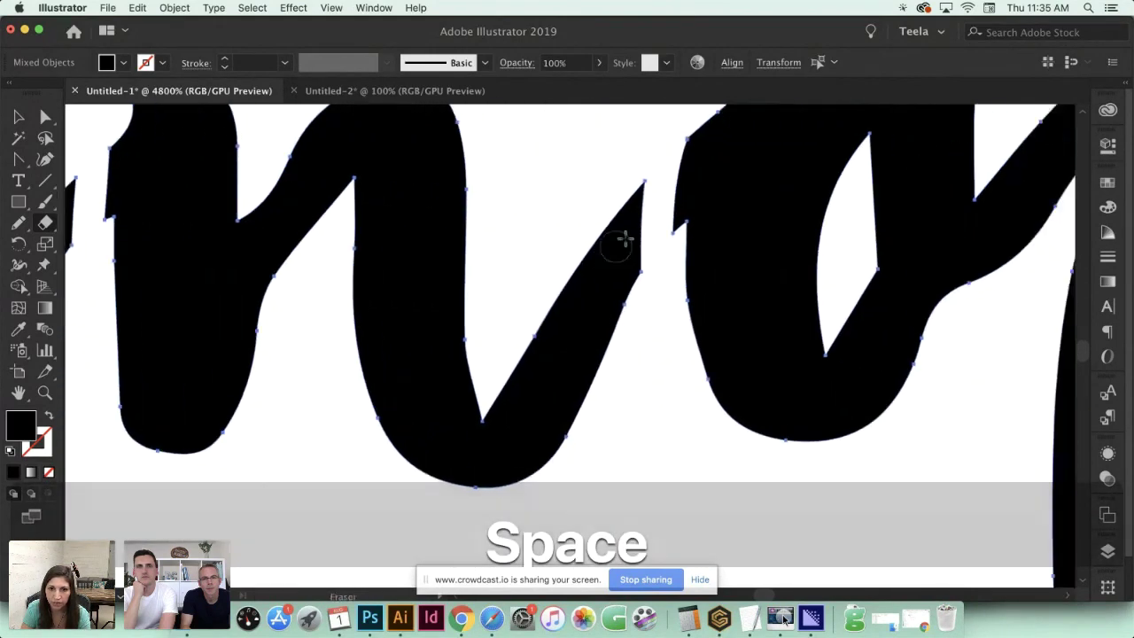
{"action": "key", "text": "super+minus"}
{"action": "key", "text": "super+minus"}
{"action": "key", "text": "super+minus"}
{"action": "key", "text": "super+minus"}
{"action": "key", "text": "super+minus"}
{"action": "key", "text": "super+minus"}
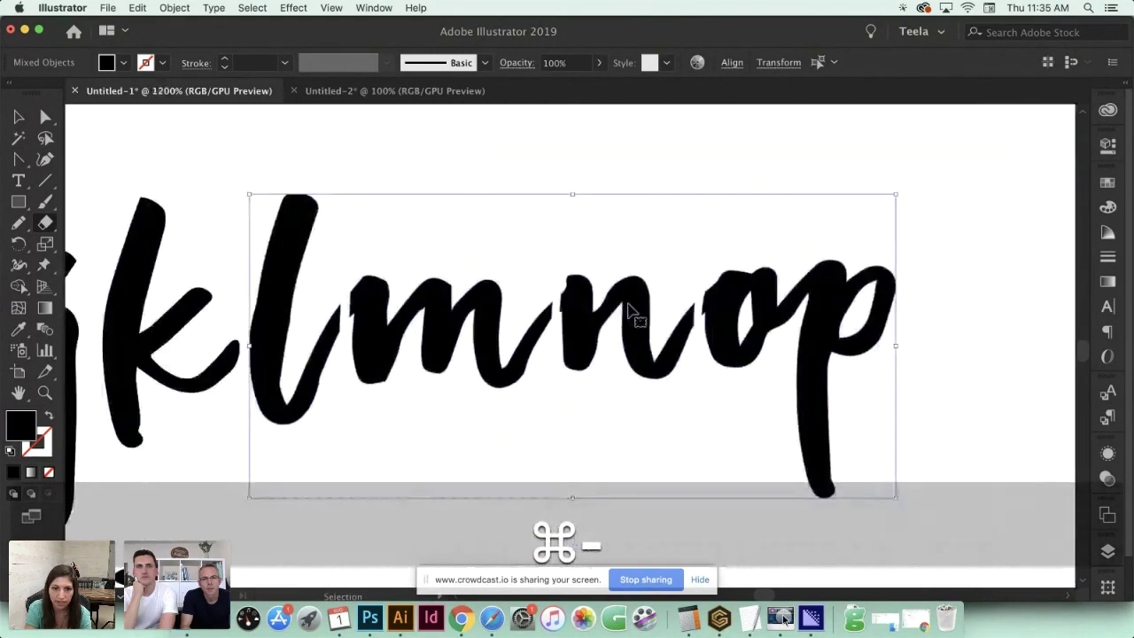
{"action": "key", "text": "v"}
{"action": "left_click", "coordinate": [788, 258]}
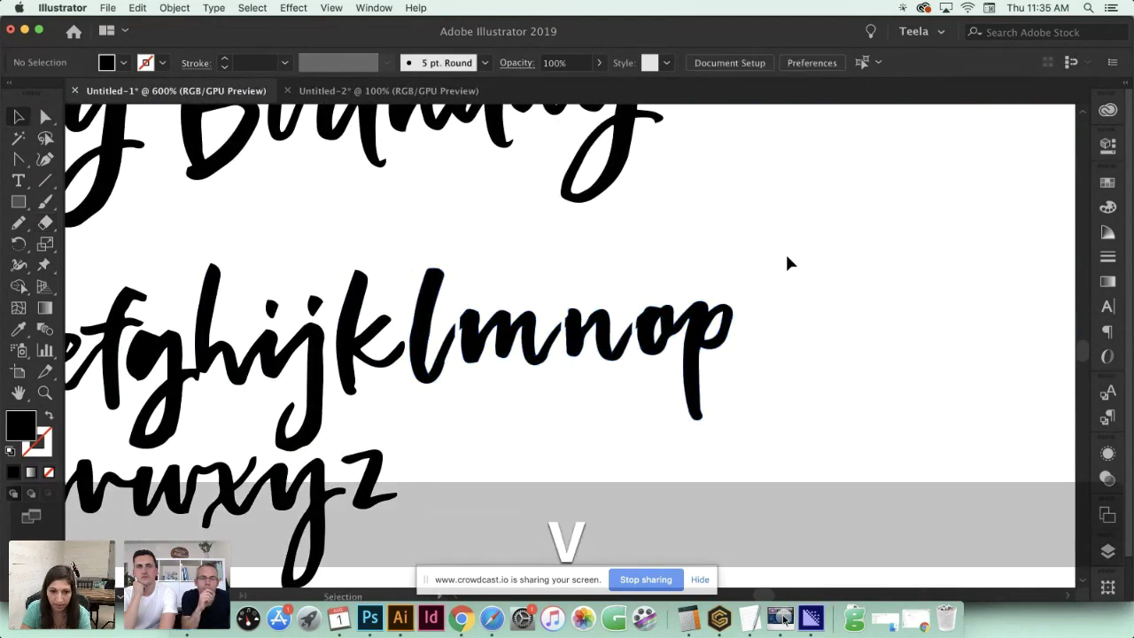
Examine the separated letters "k" to "p" and their cut ends, up close and within the whole alphabet
{"action": "key", "text": "space"}
{"action": "left_click_drag", "start_coordinate": [558, 242], "coordinate": [662, 241]}
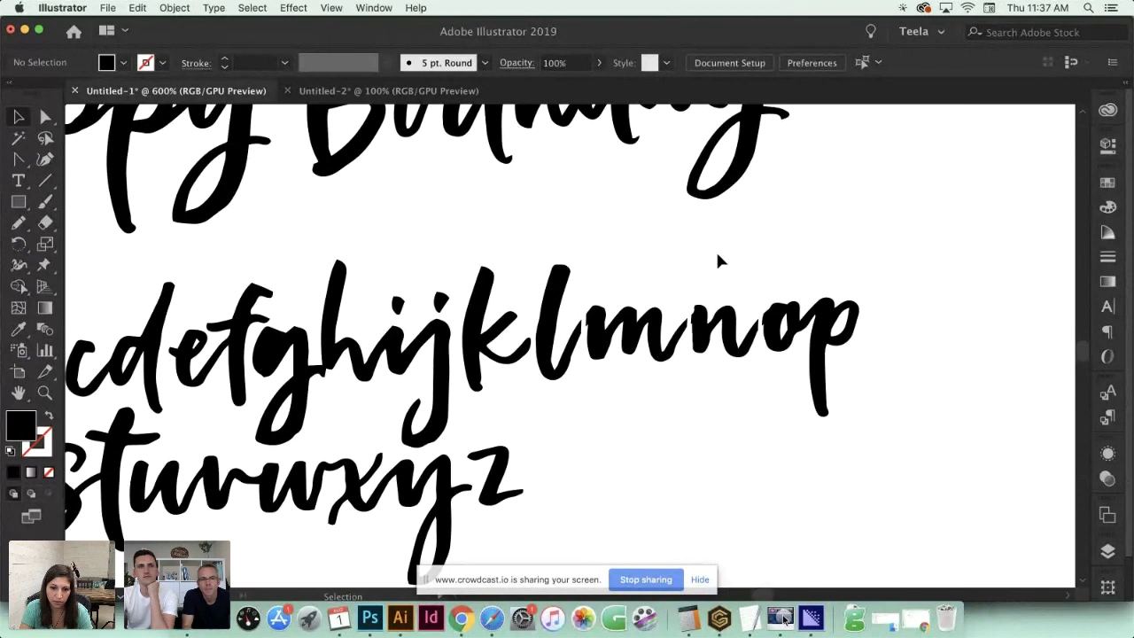
{"action": "key", "text": "space"}
{"action": "left_click_drag", "start_coordinate": [726, 295], "coordinate": [685, 257]}
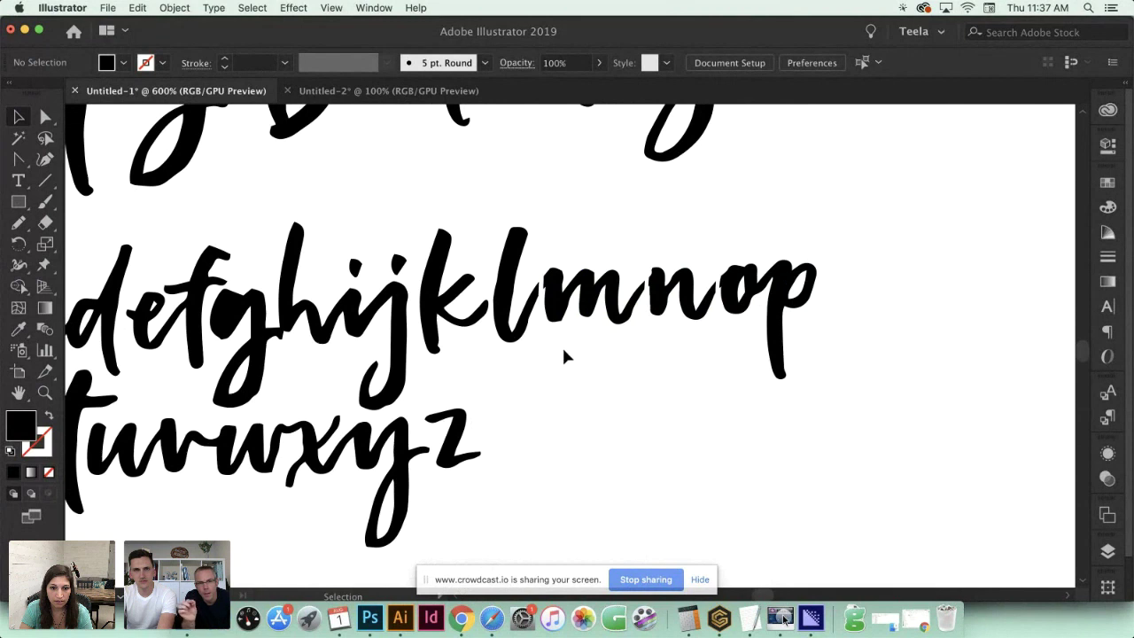
{"action": "key", "text": "space"}
{"action": "left_click_drag", "start_coordinate": [550, 329], "coordinate": [506, 370]}
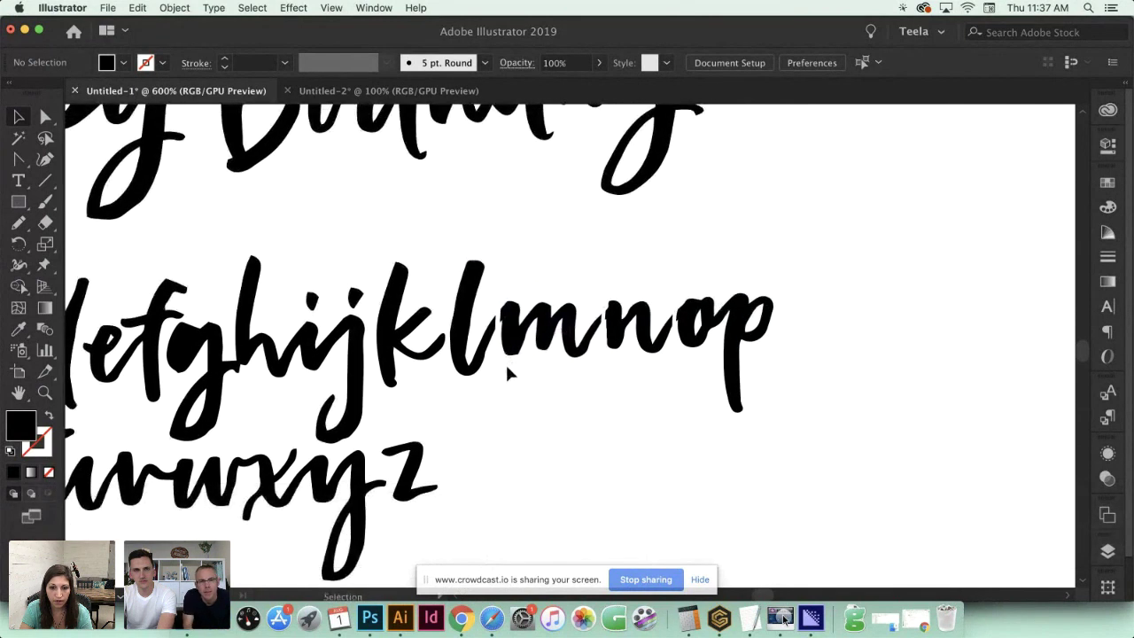
{"action": "key", "text": "super+equal"}
{"action": "key", "text": "super+equal"}
{"action": "key", "text": "super+equal"}
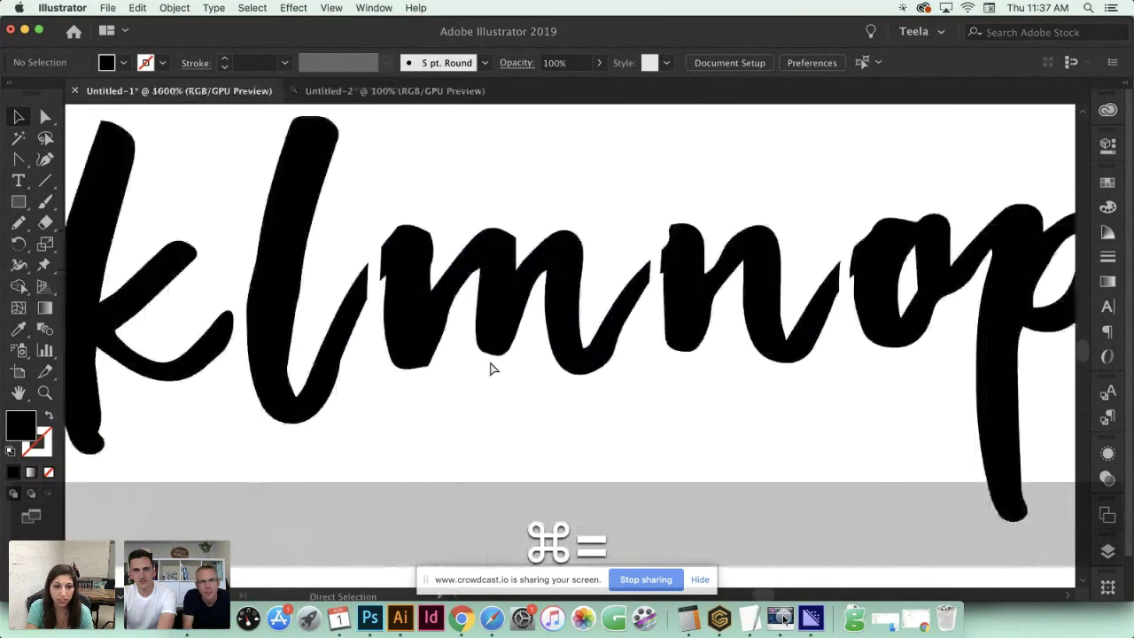
{"action": "key", "text": "space"}
{"action": "left_click_drag", "start_coordinate": [443, 333], "coordinate": [539, 321]}
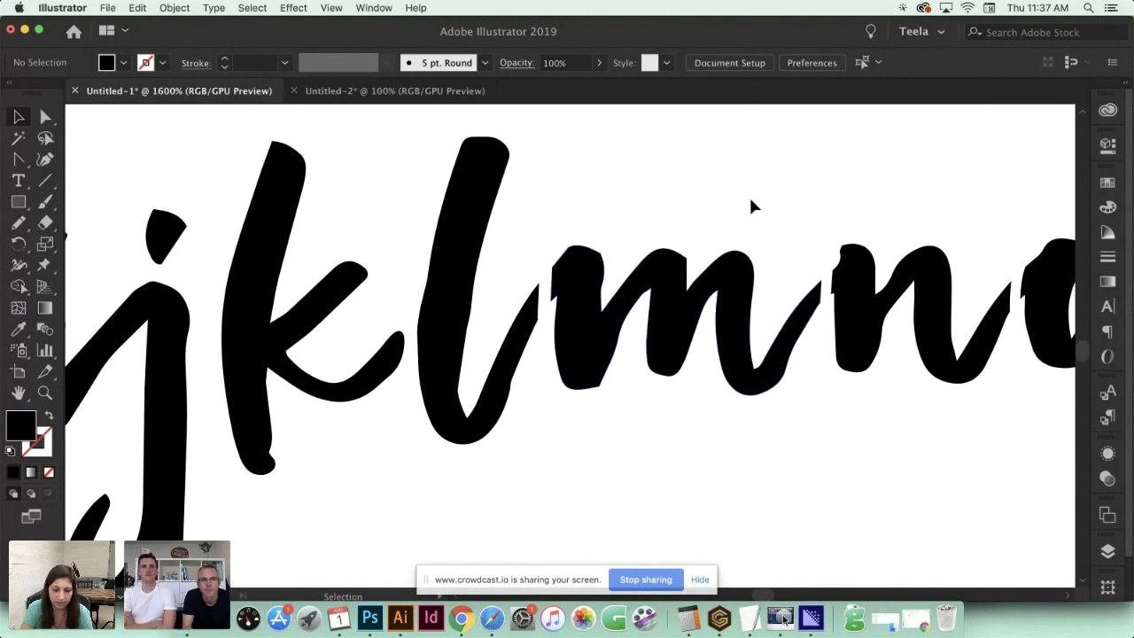
{"action": "key", "text": "super+minus"}
{"action": "key", "text": "super+minus"}
{"action": "key", "text": "super+minus"}
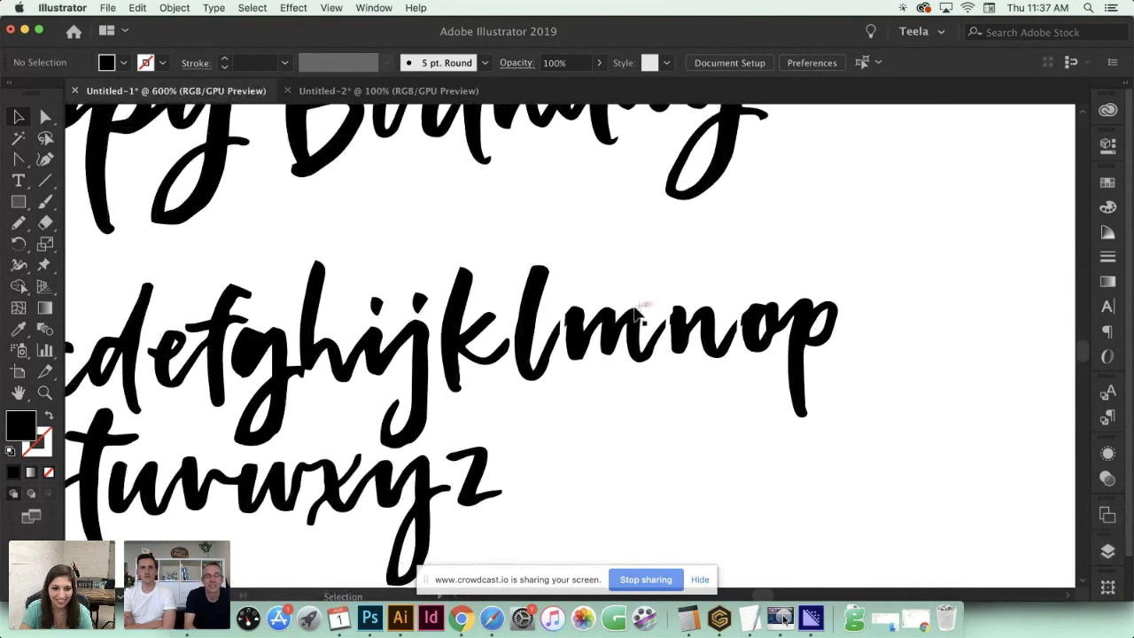
Switch to Chrome to read the viewer questions in the Crowdcast session chat
{"action": "left_click", "coordinate": [461, 625]}
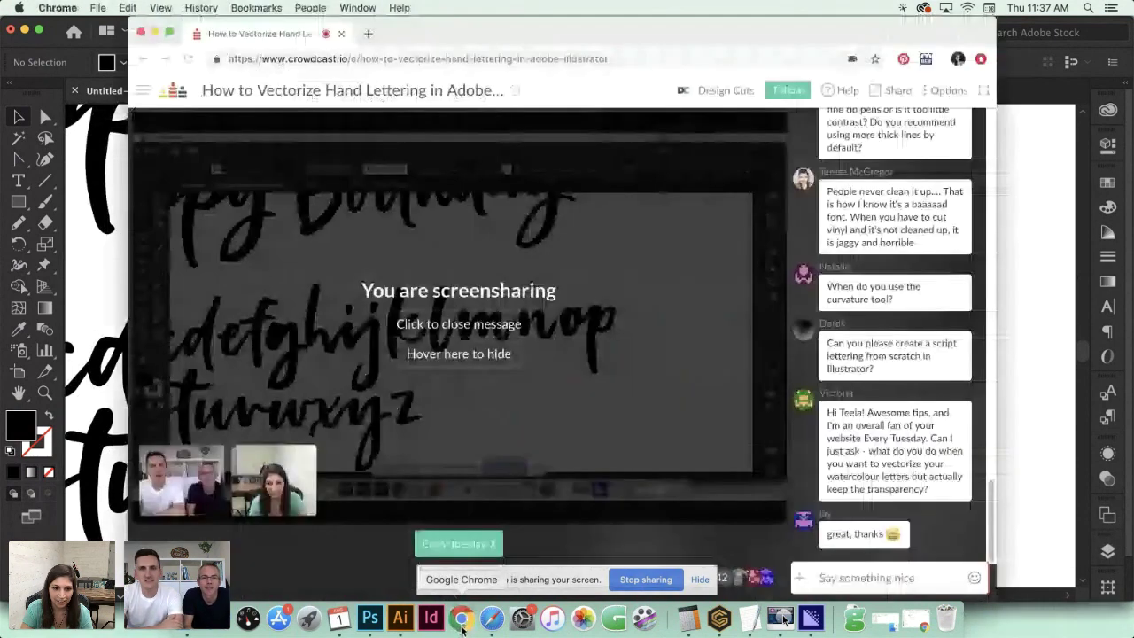